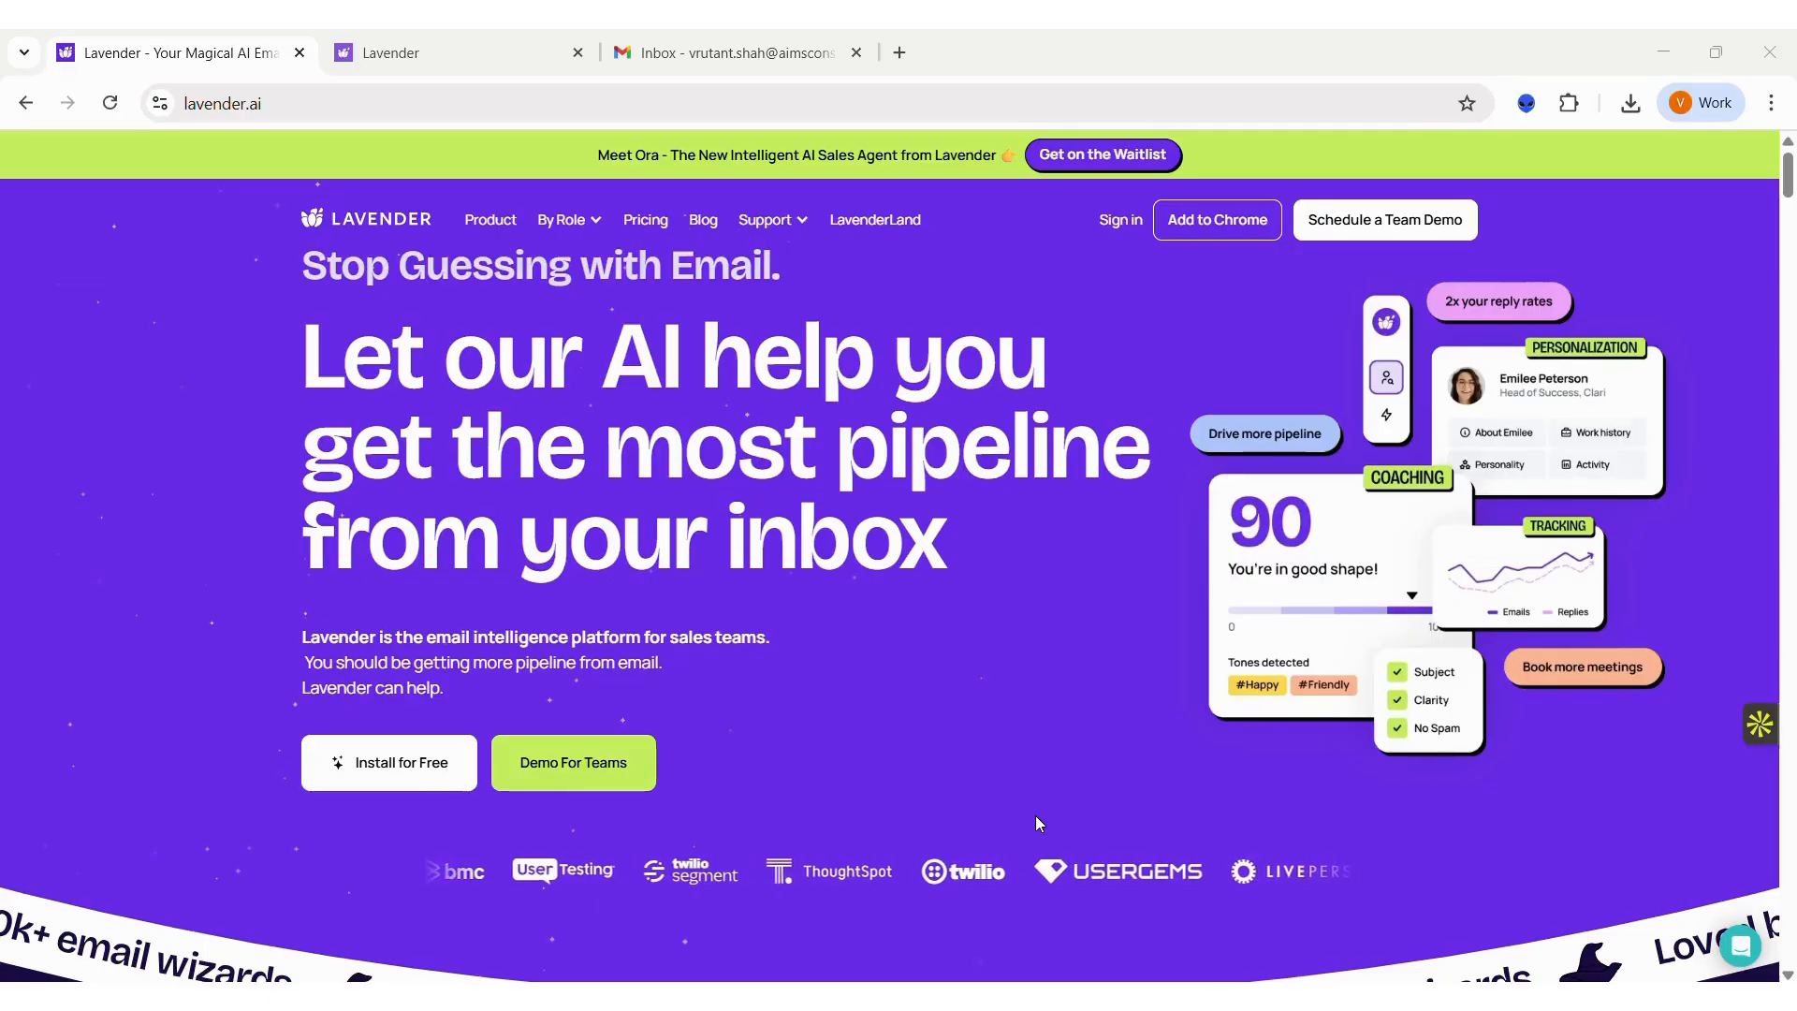
Step: View Lavender's extension page in the Chrome Web Store from its website, and view the Lavender web app's dashboard
scroll(688, 604, down, 2)
scroll(688, 604, up, 2)
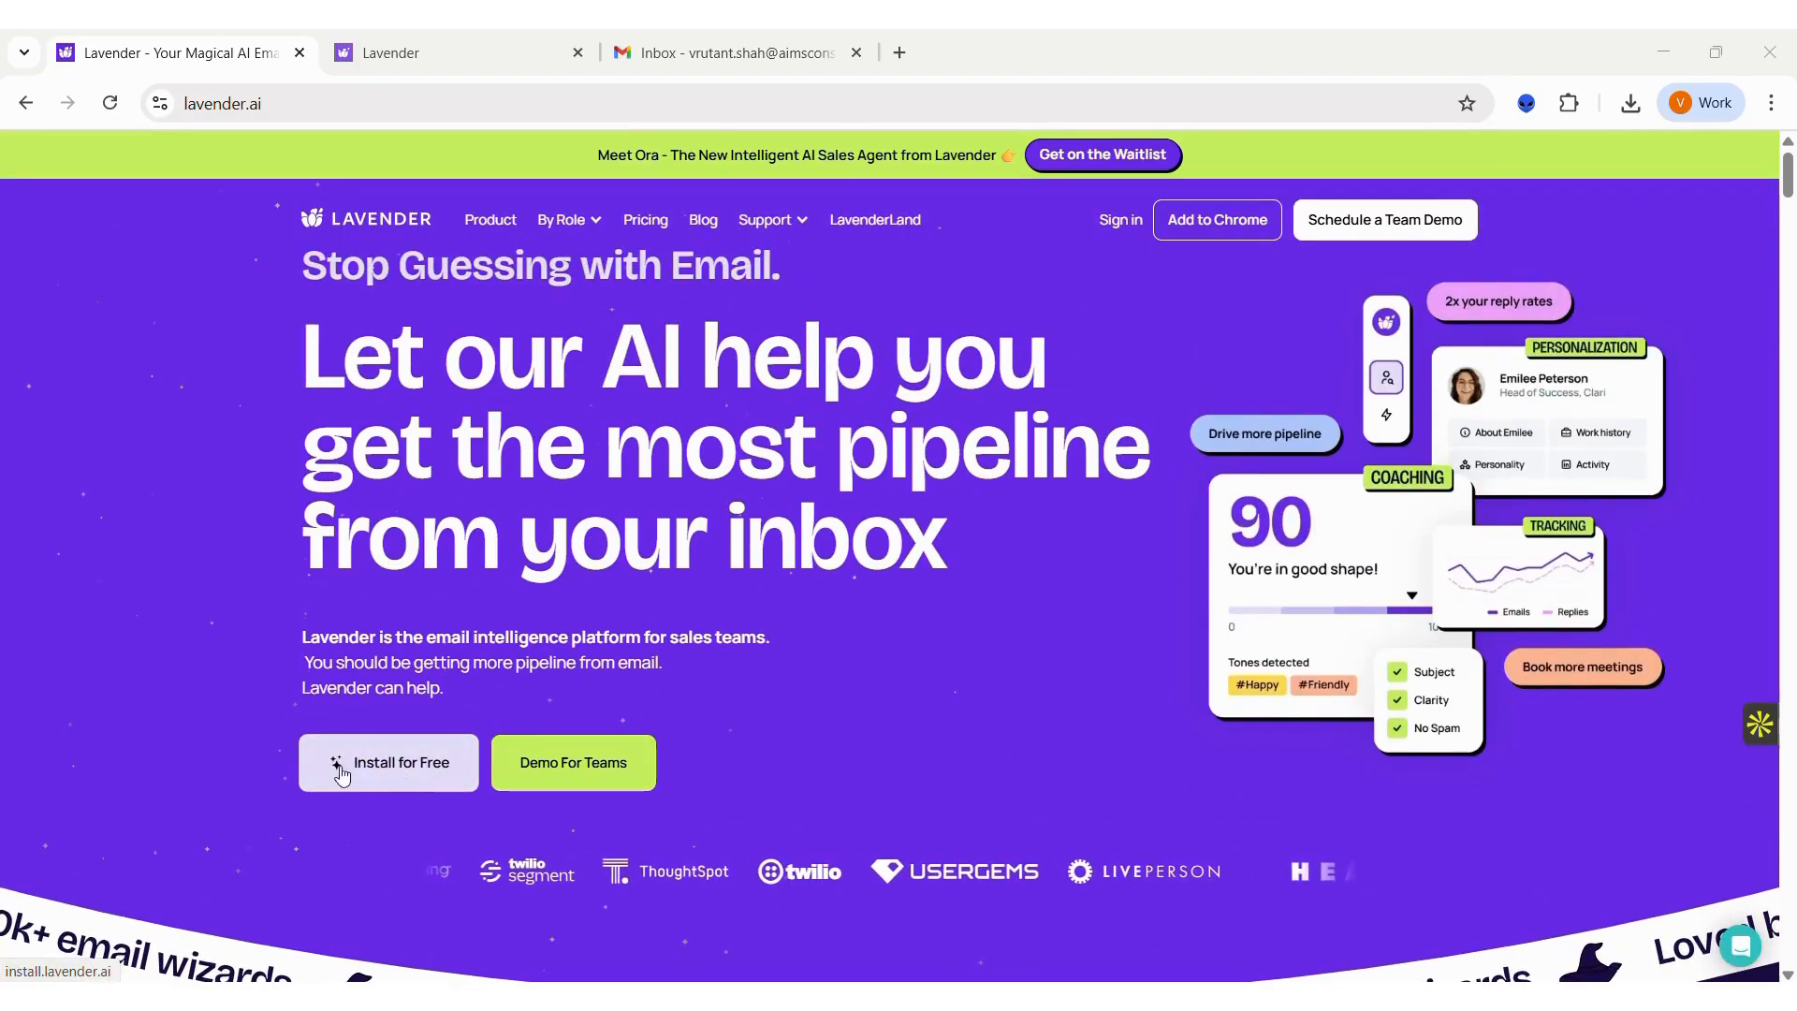
click(380, 777)
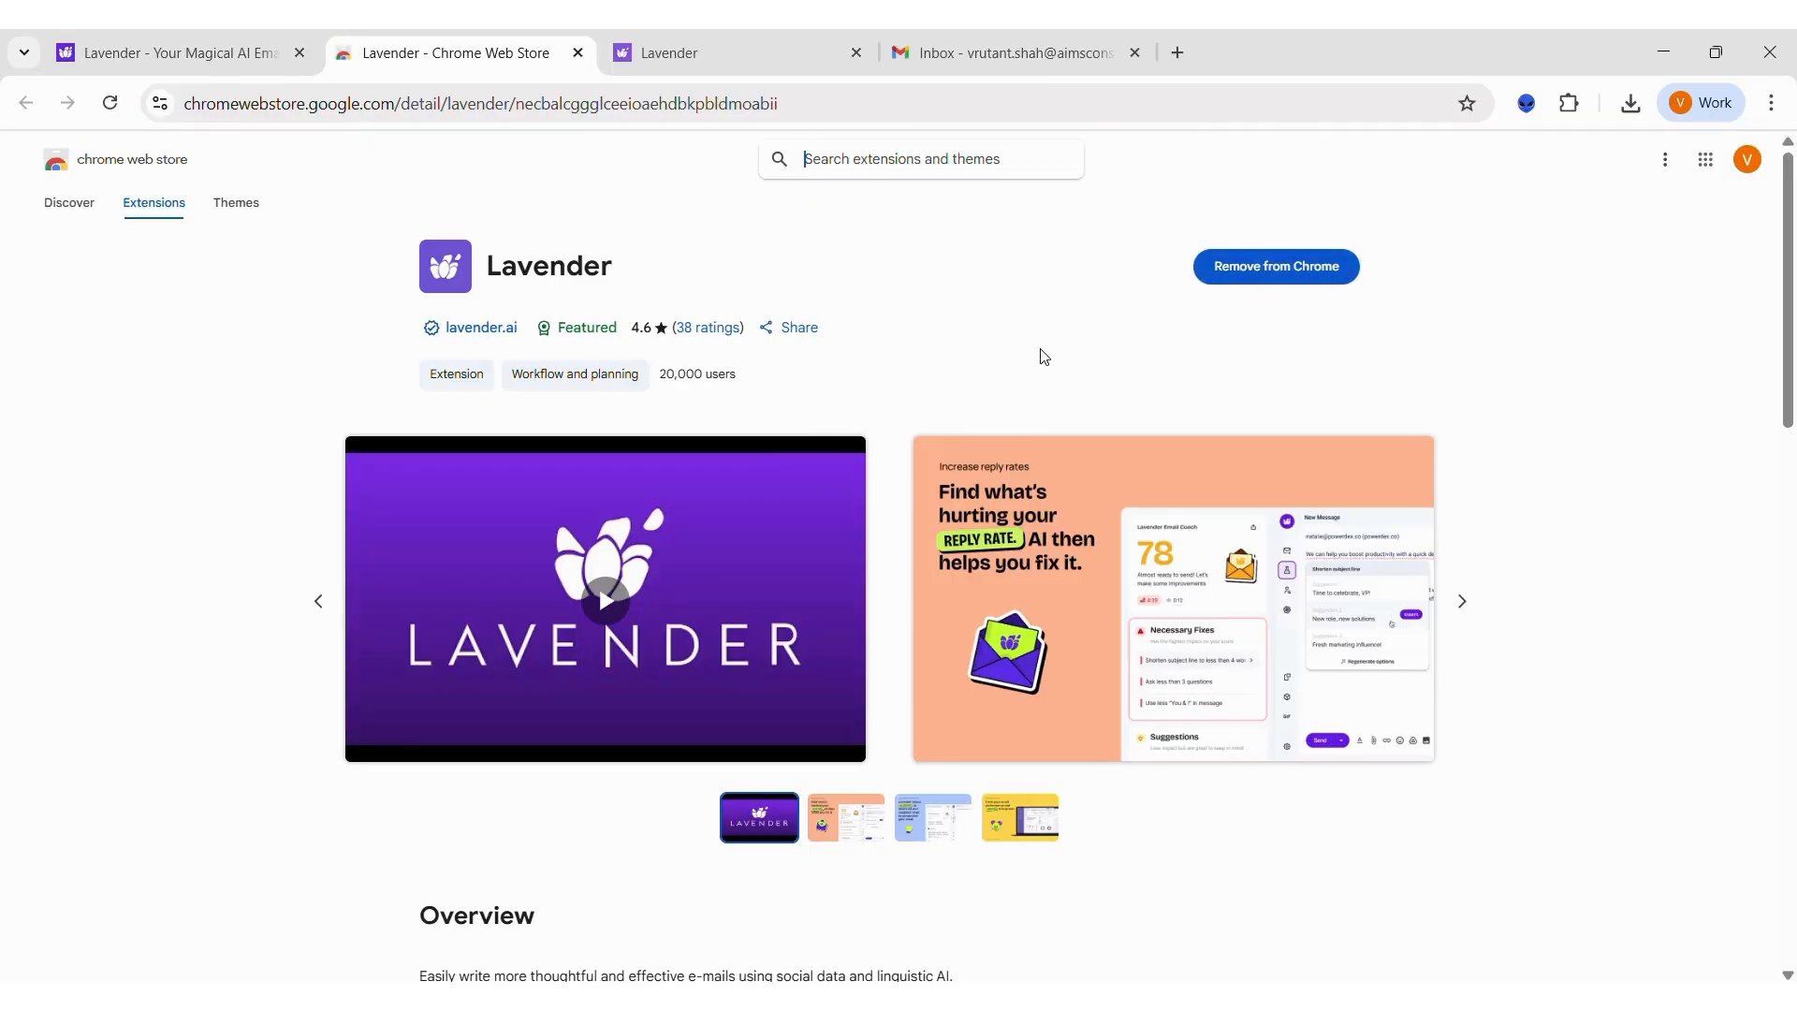
click(674, 65)
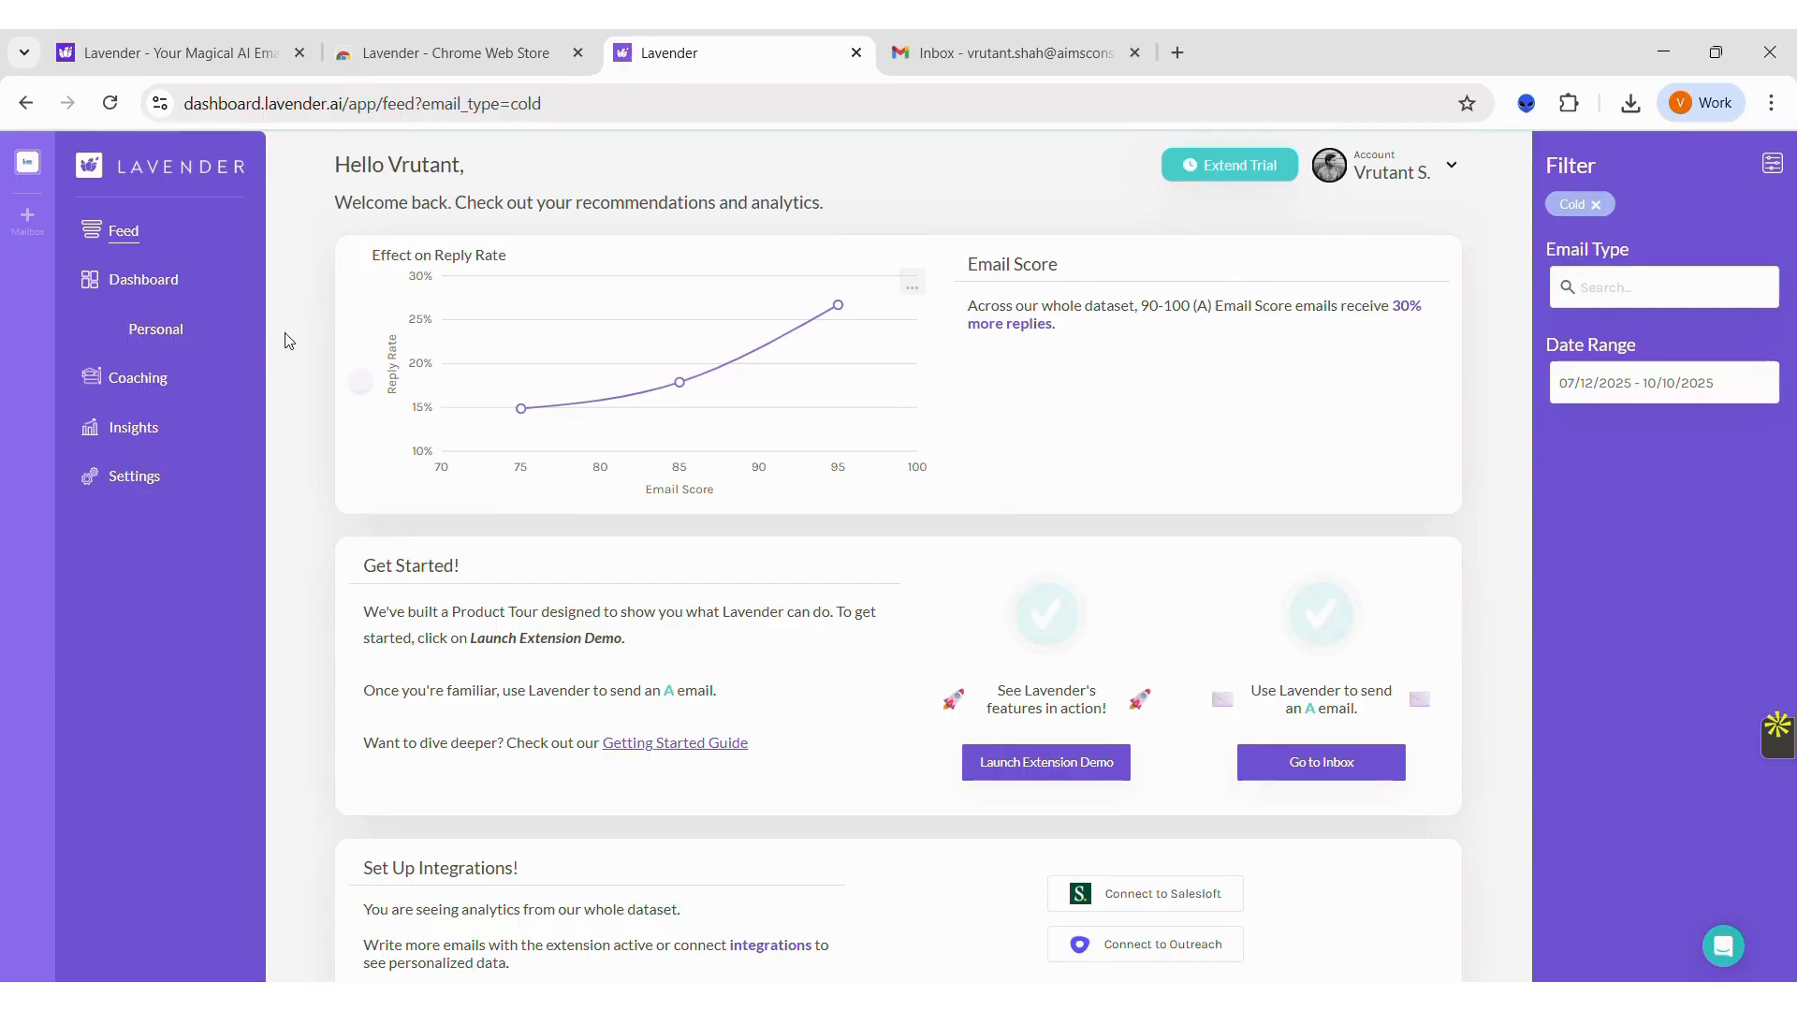
click(172, 281)
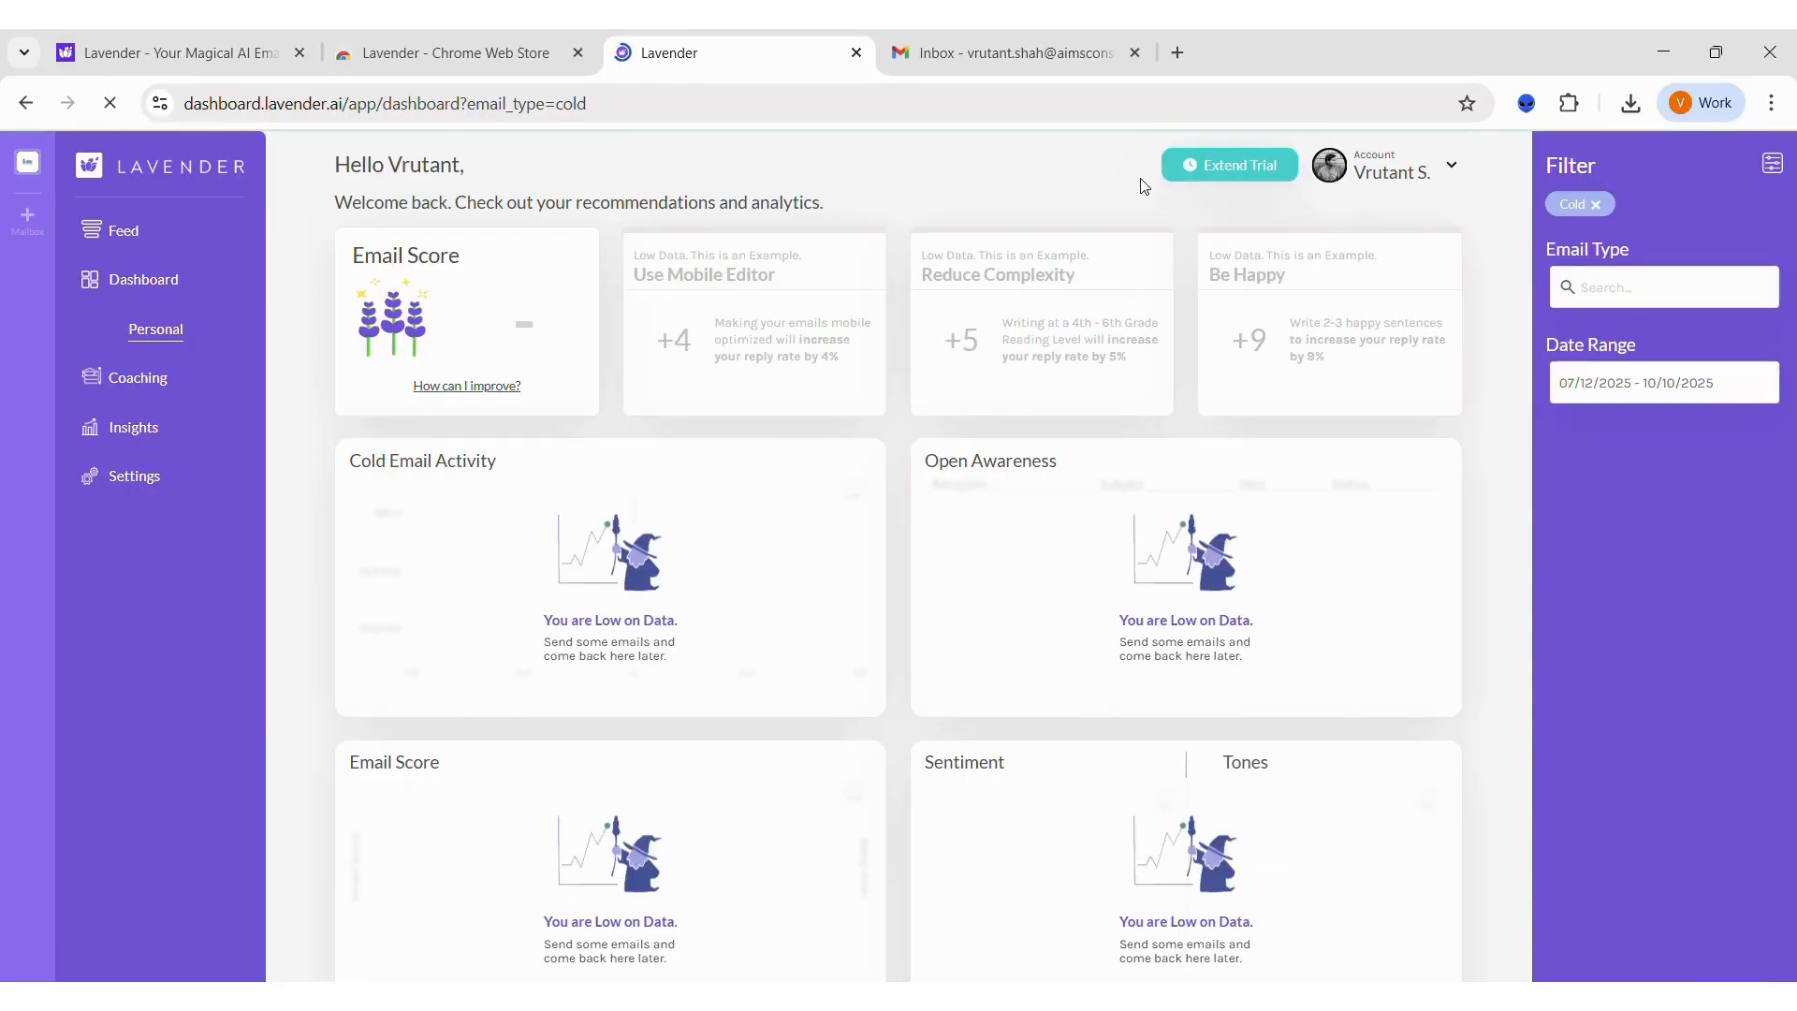
Step: Switch to Gmail and address a new message to the recipient's e-mail at chasemasteracademy.in
click(1103, 64)
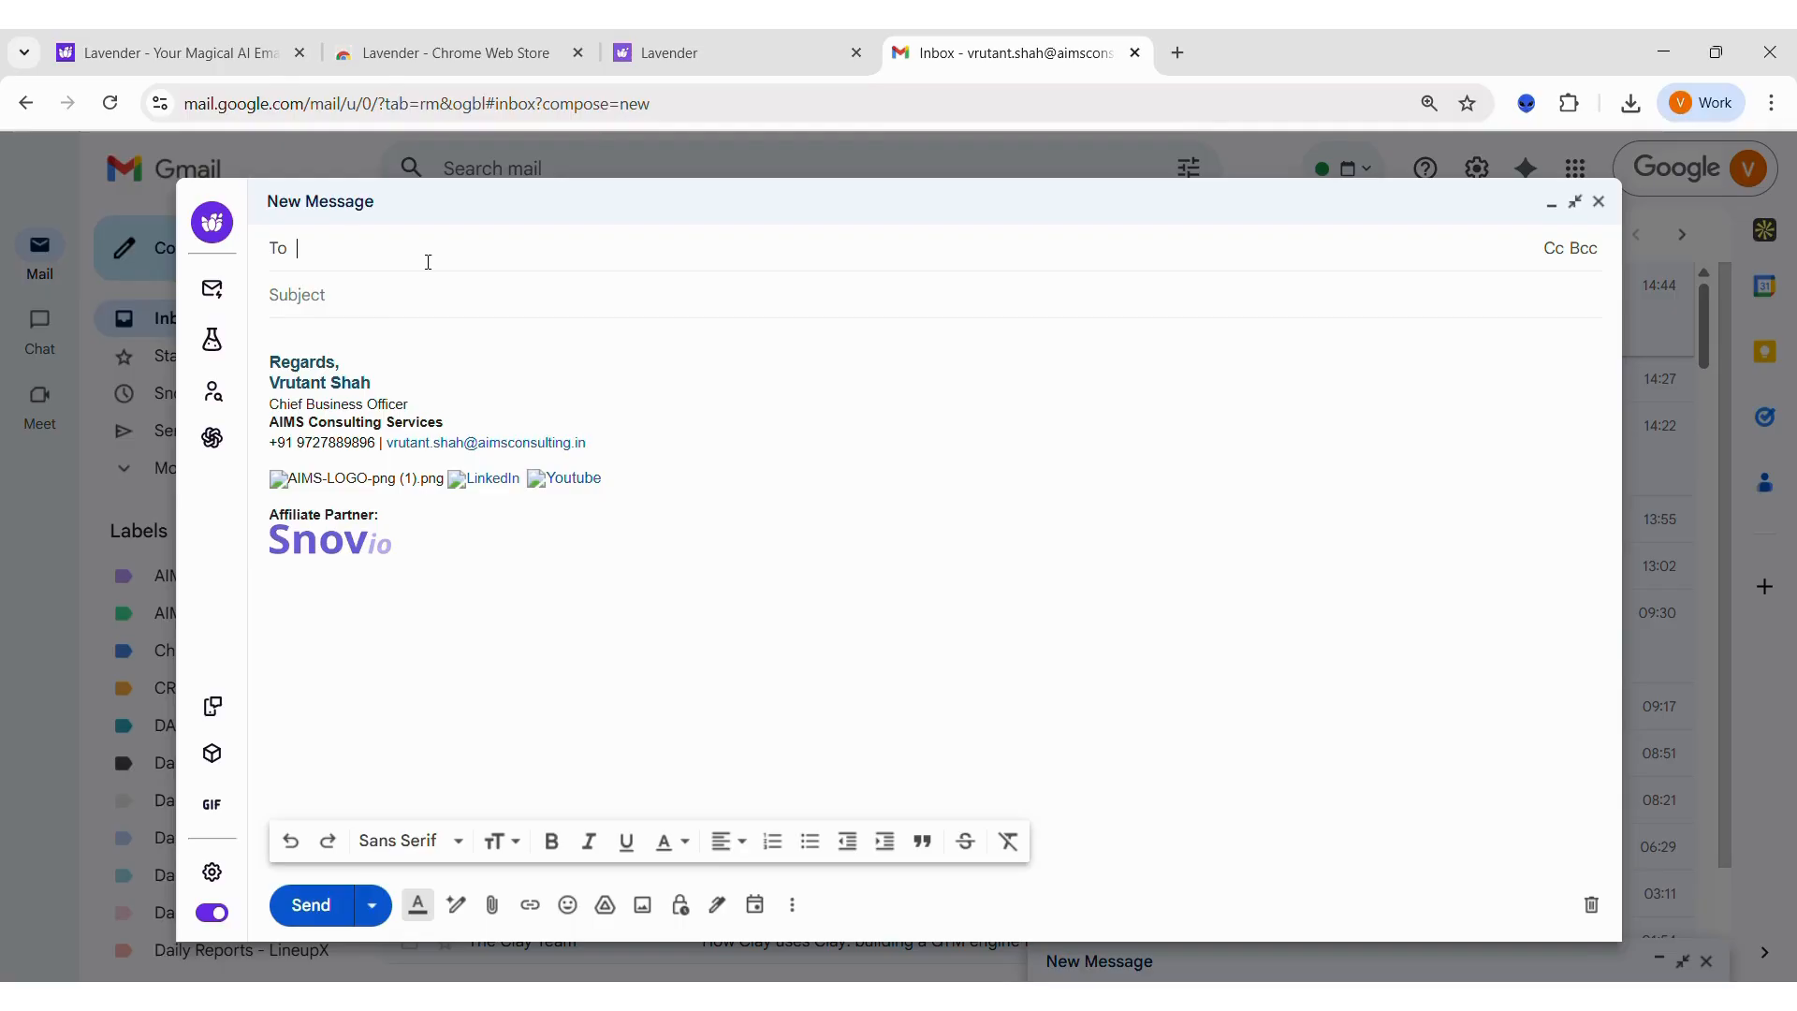
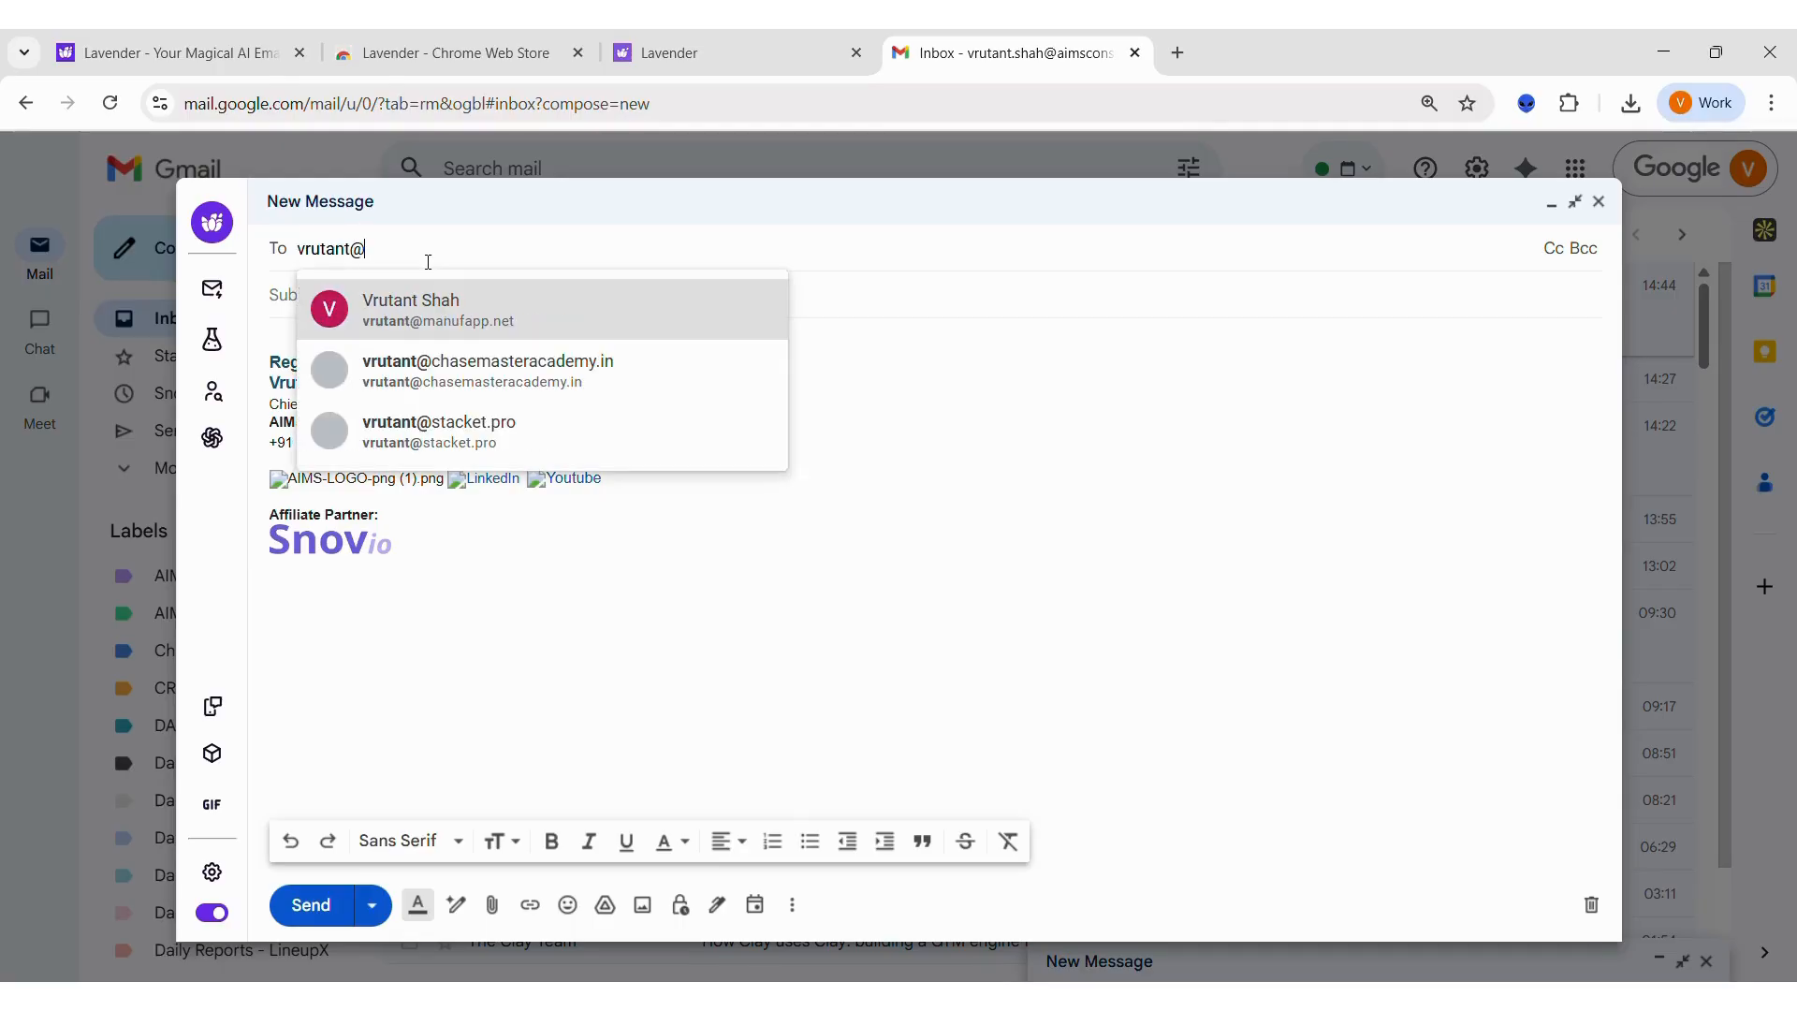
key(Return)
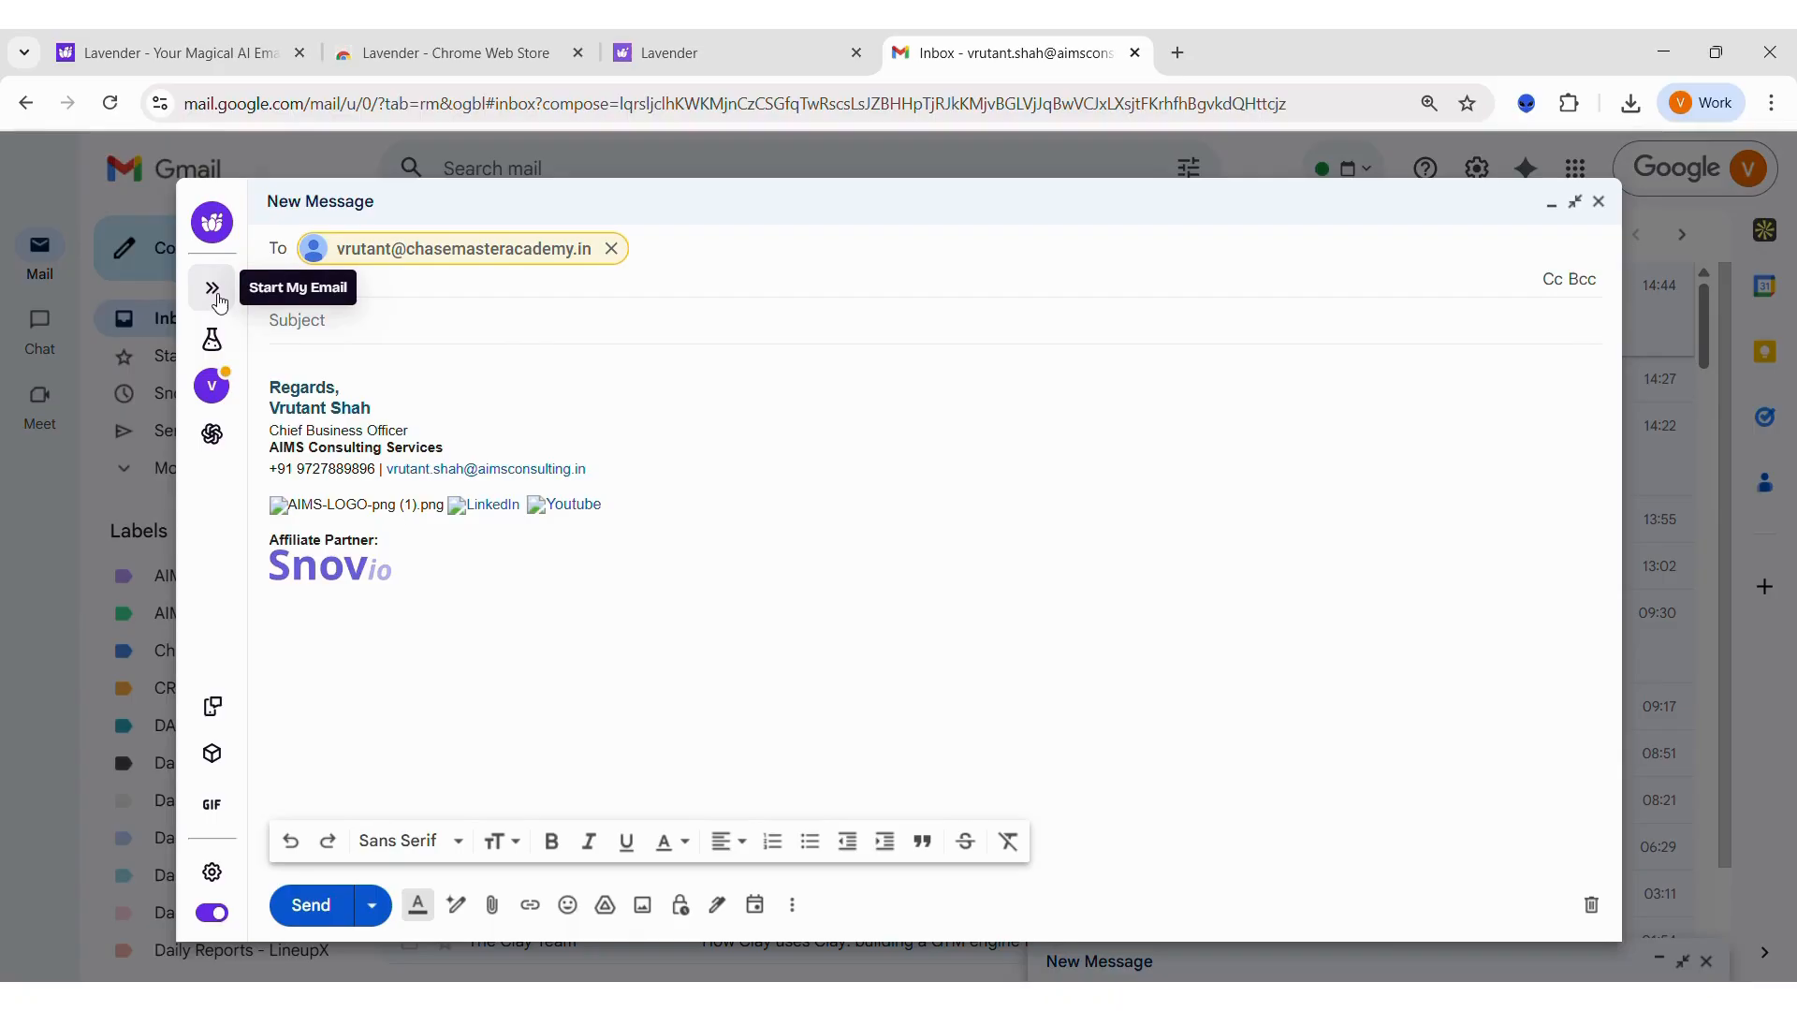
Step: Start a Lavender-assisted email, select the Mutual Employer icebreaker and enable Auto-fill Value Props
click(214, 292)
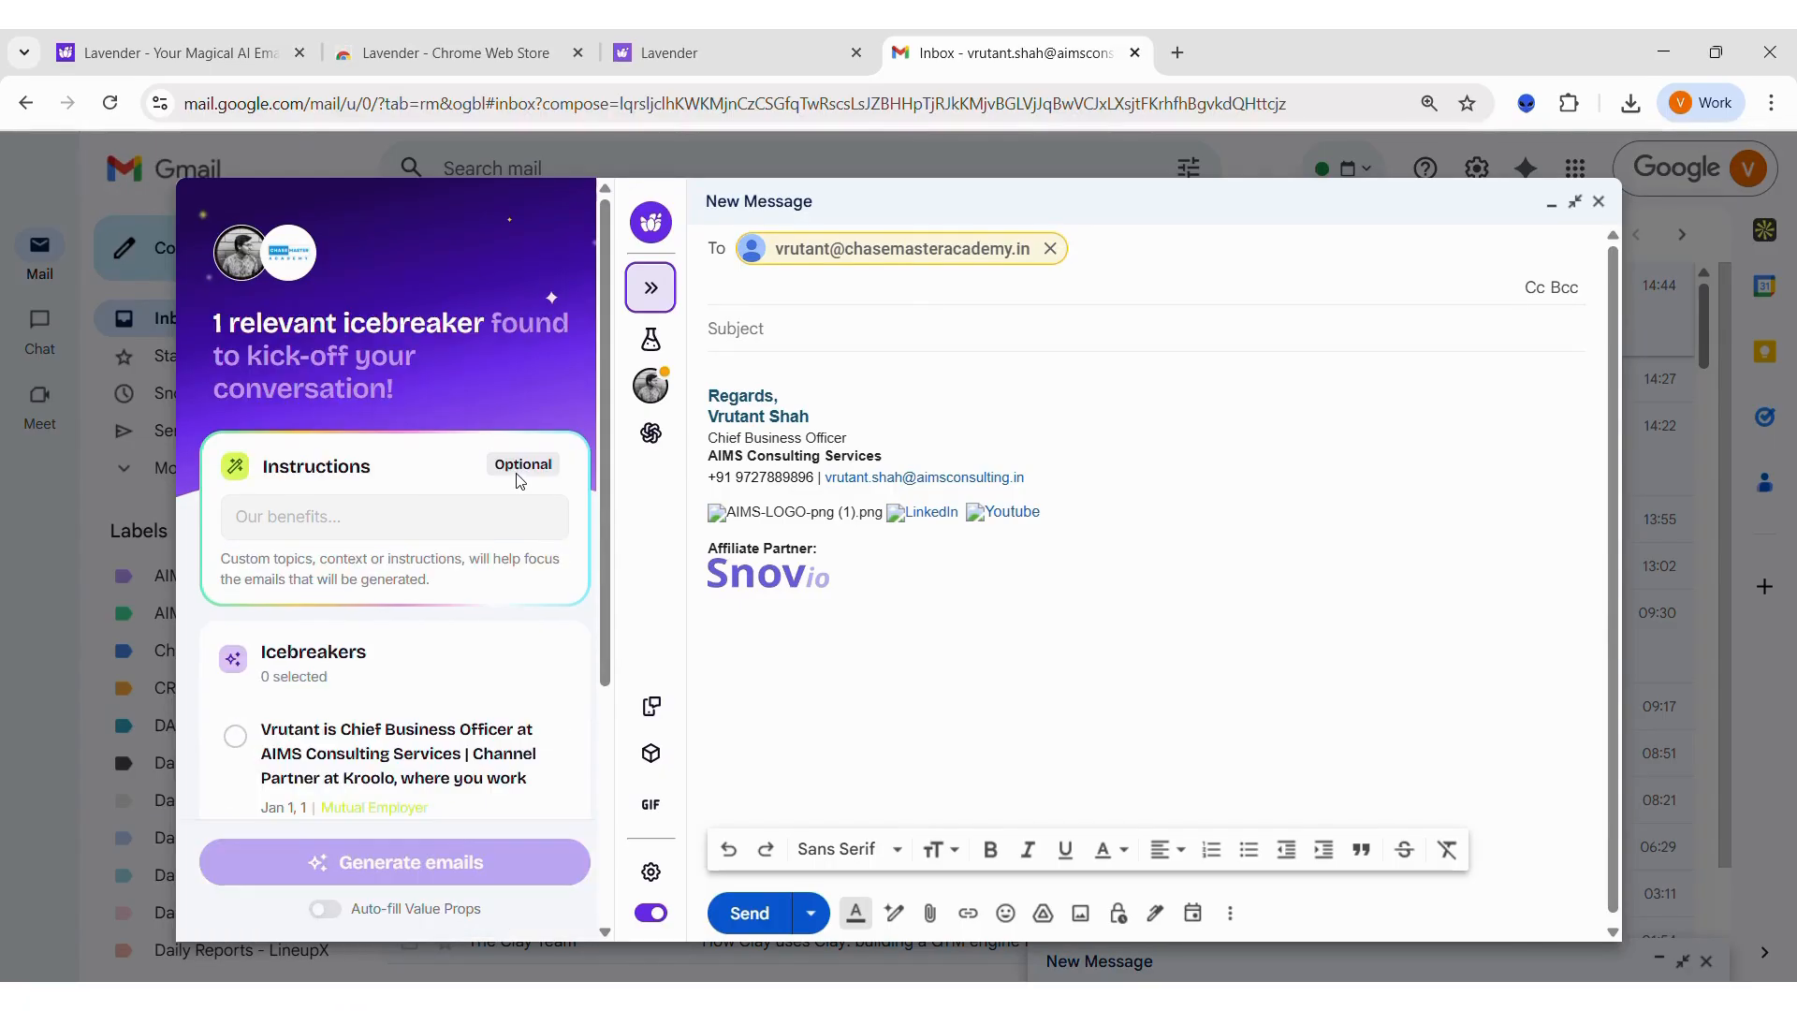
scroll(525, 691, down, 4)
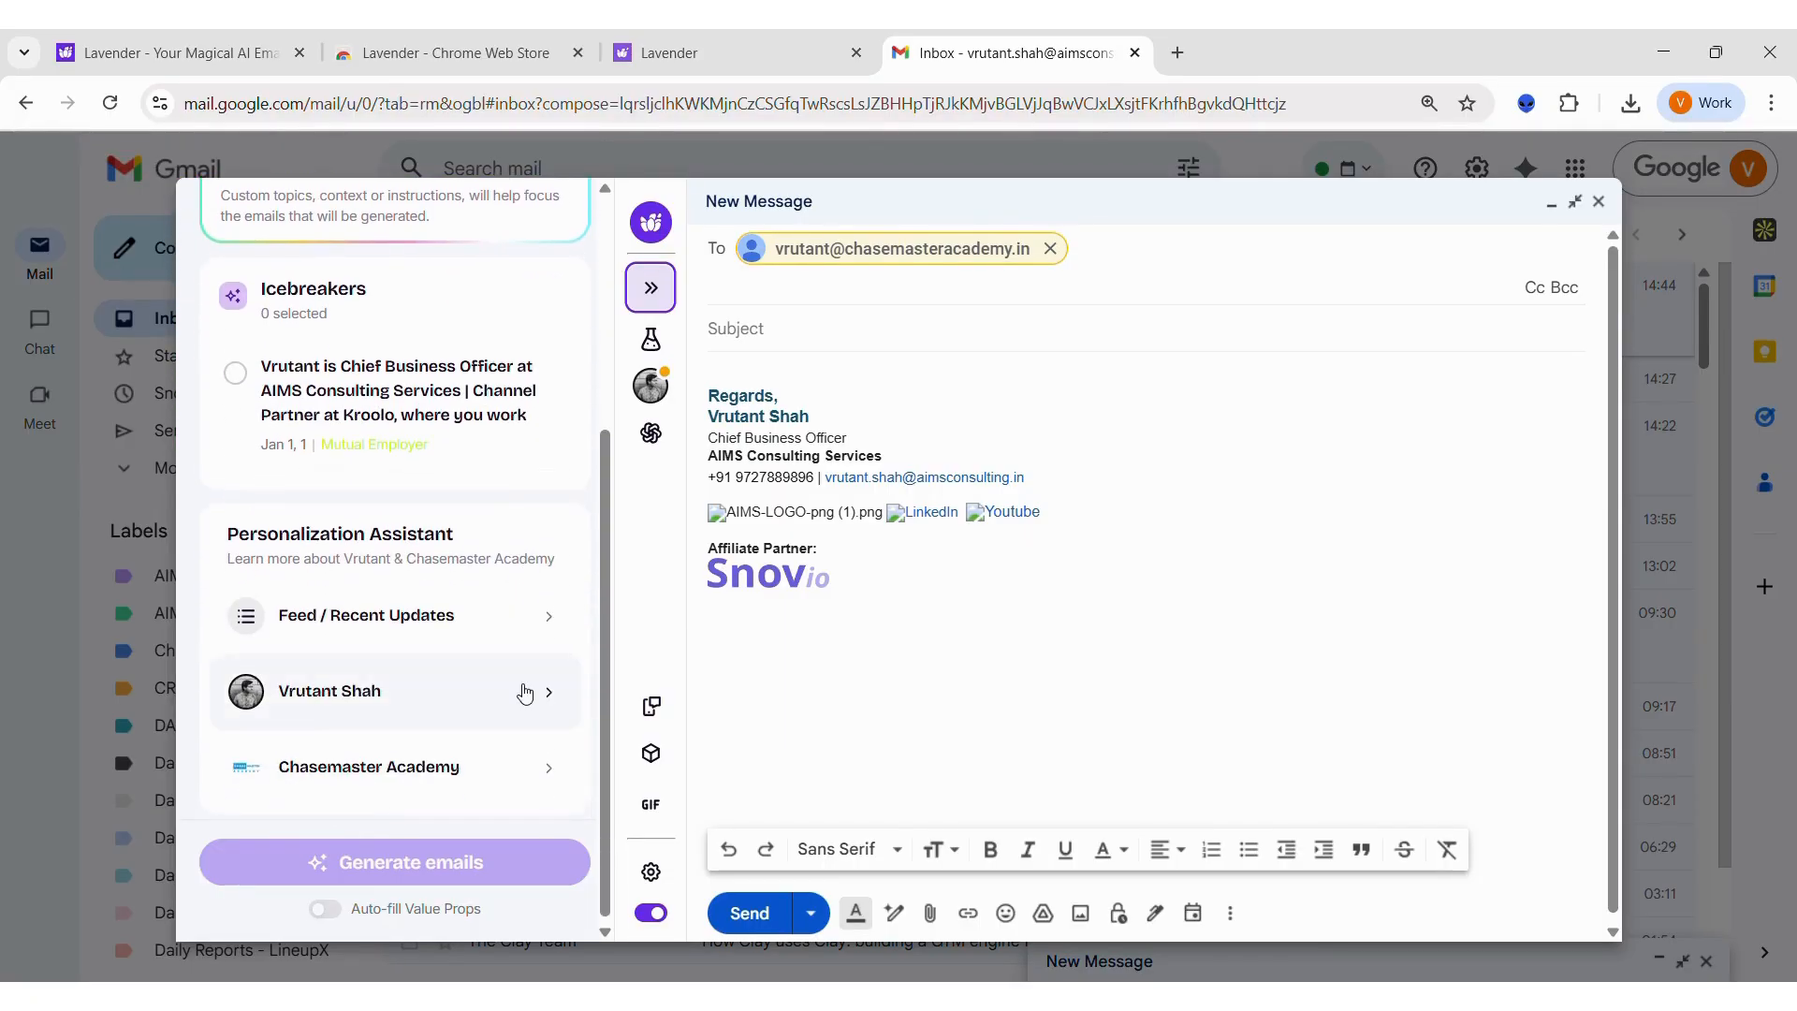
scroll(527, 693, up, 4)
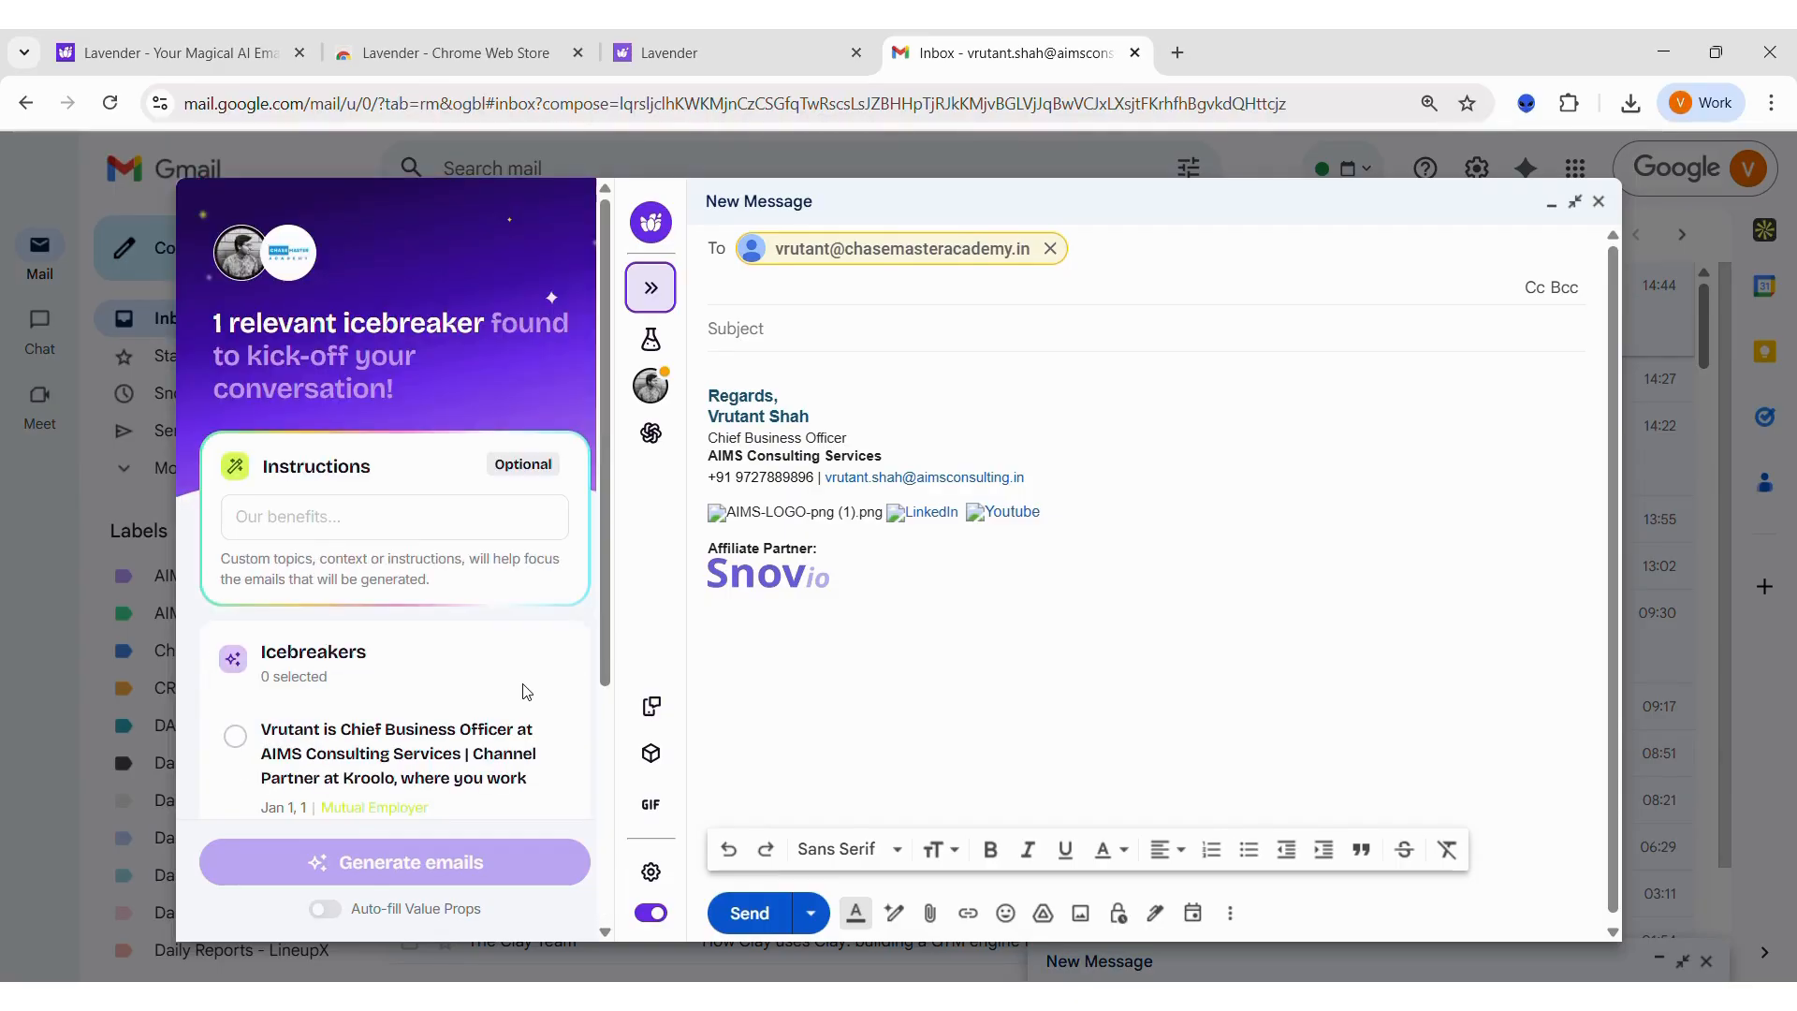
scroll(524, 691, down, 1)
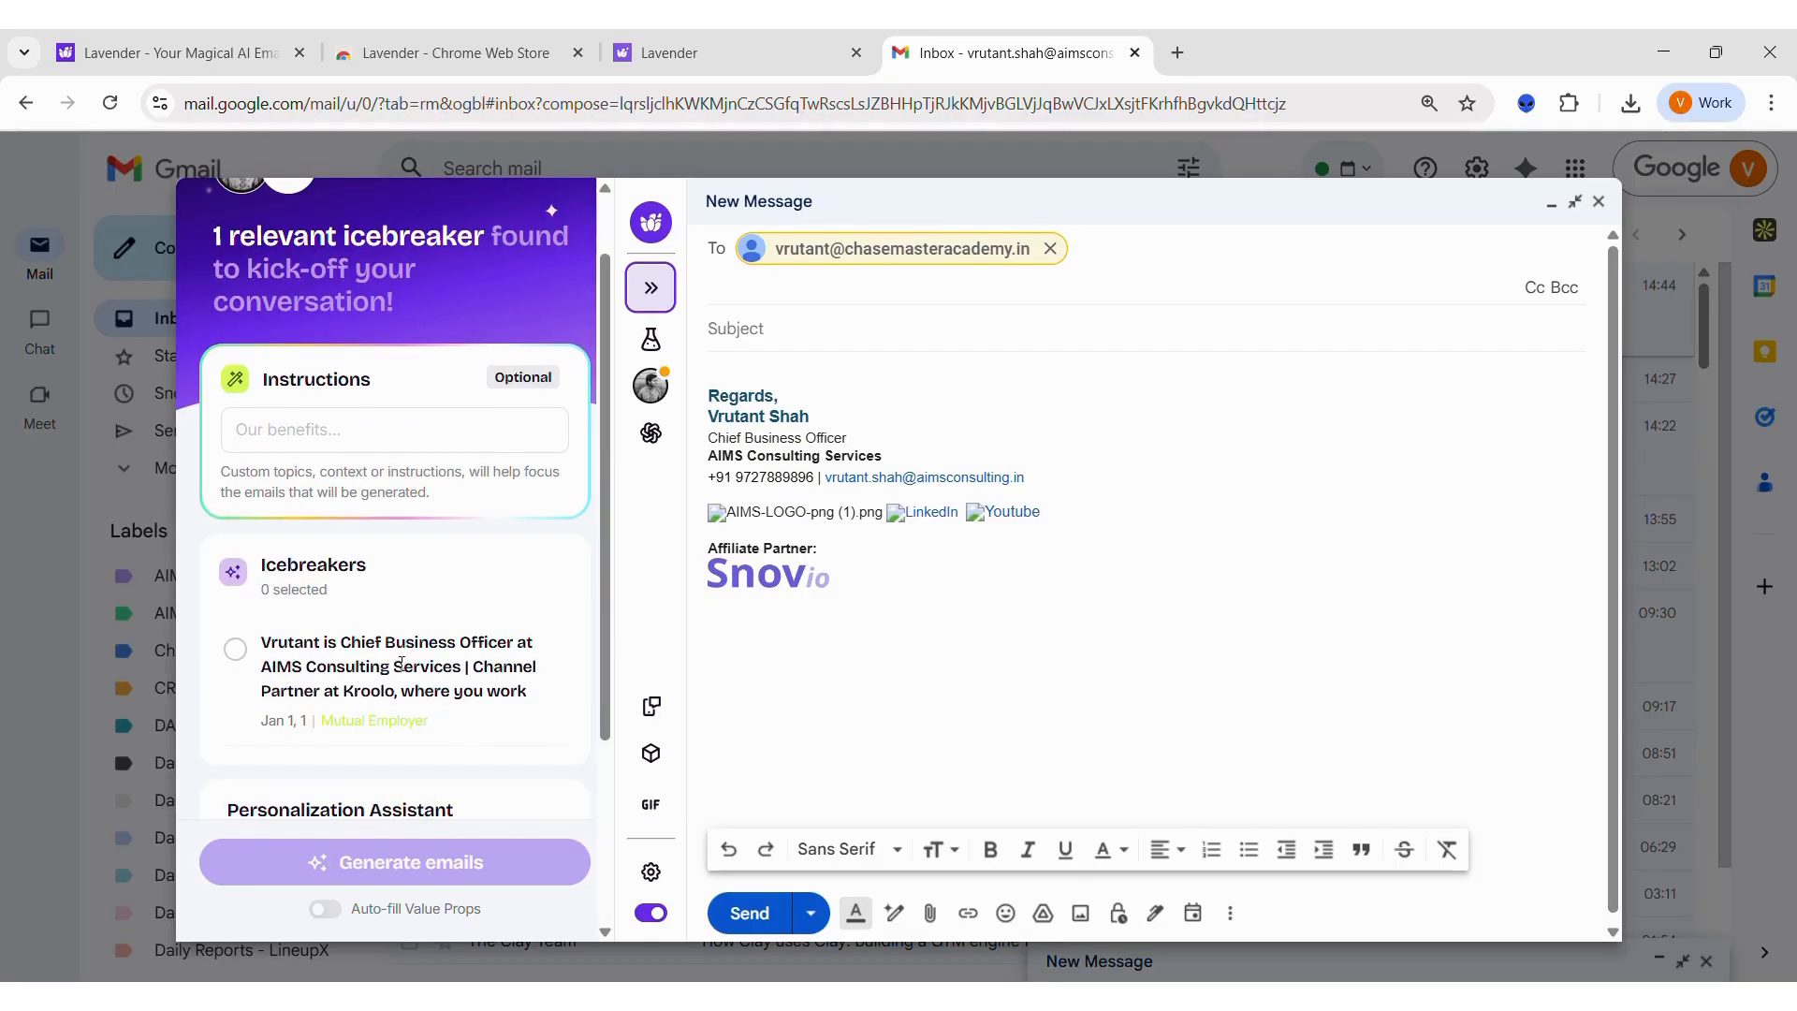
scroll(405, 599, up, 1)
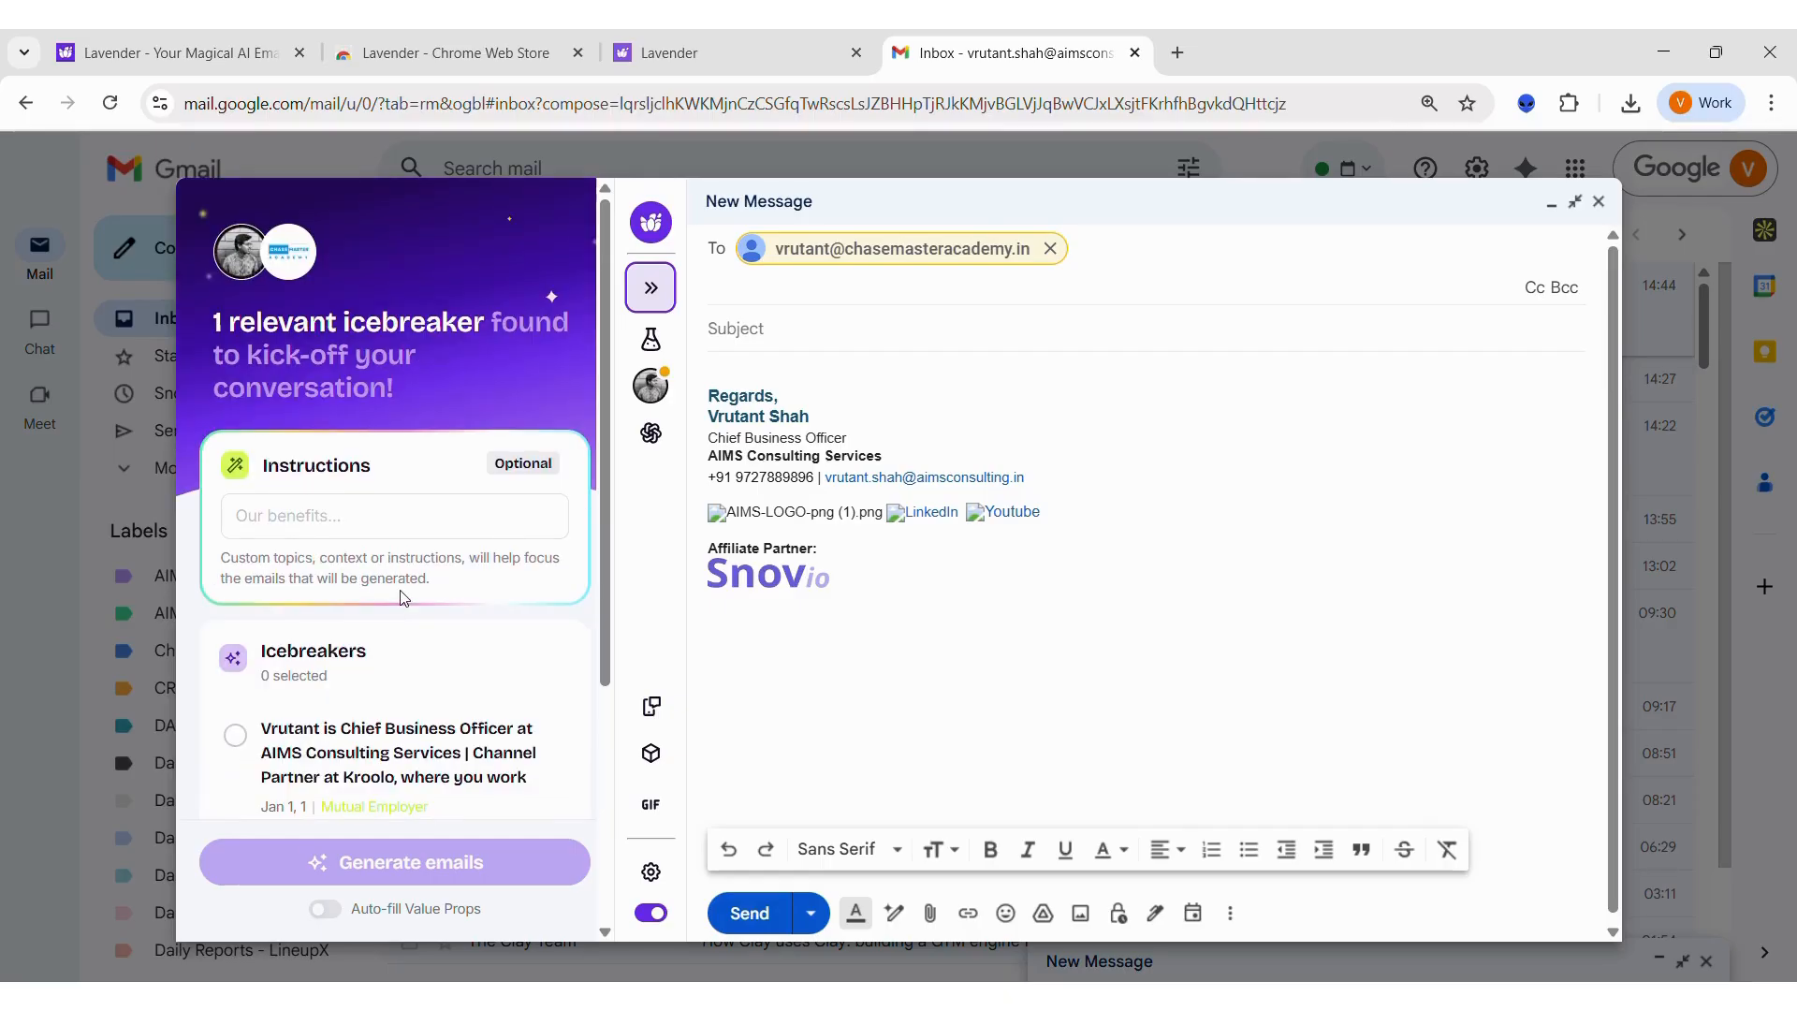
scroll(404, 599, down, 4)
scroll(416, 562, up, 2)
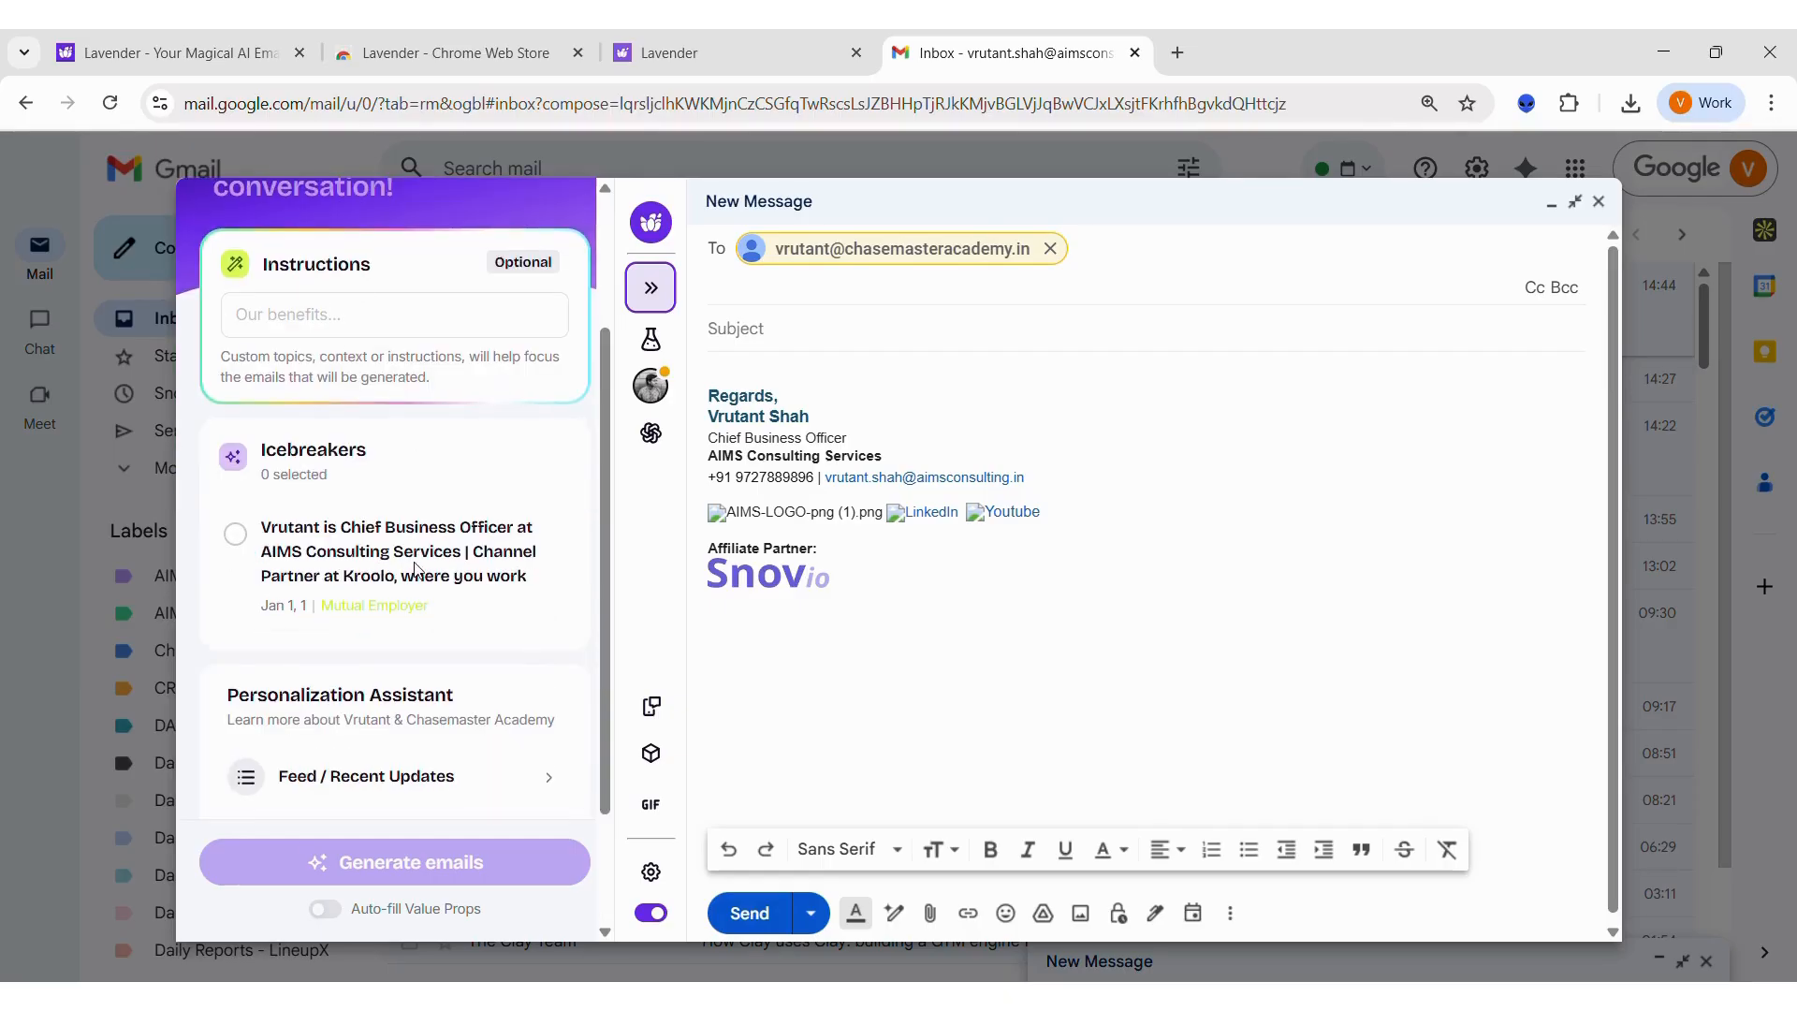
click(235, 533)
click(373, 909)
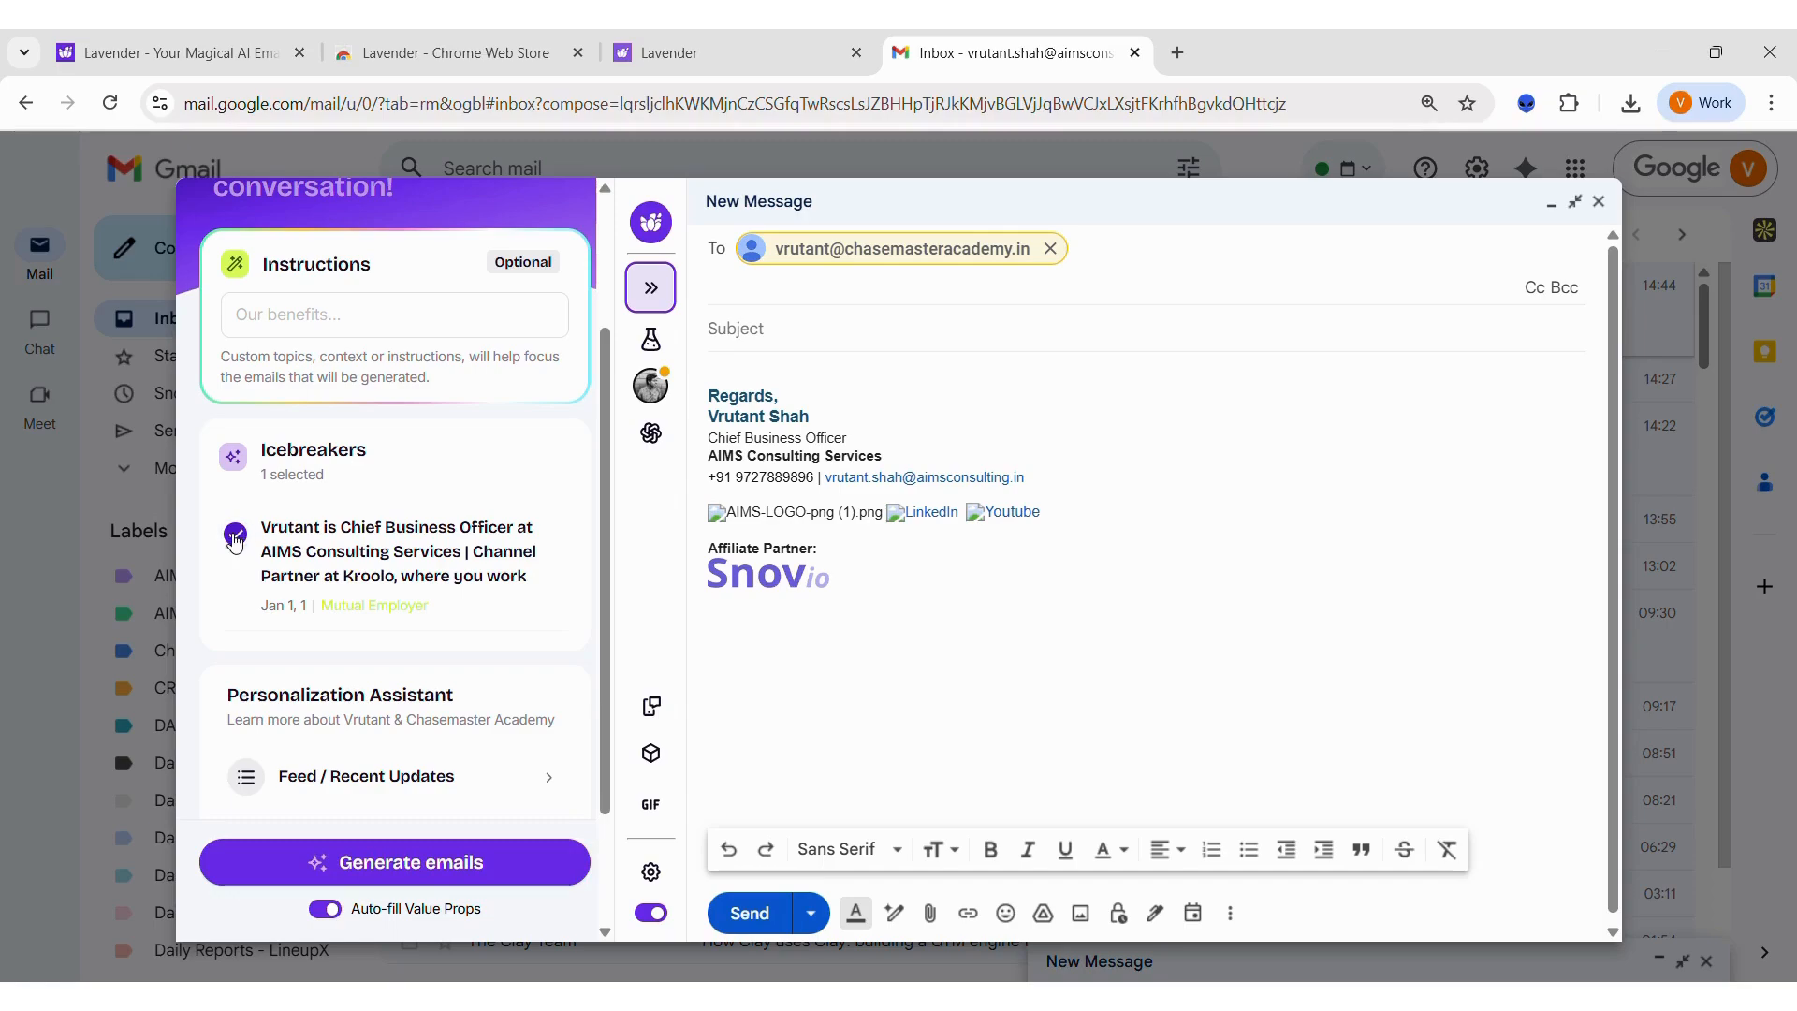
Step: Proceed to the icebreaker's auto-filled value proposition, review its text and generate the emails
click(379, 862)
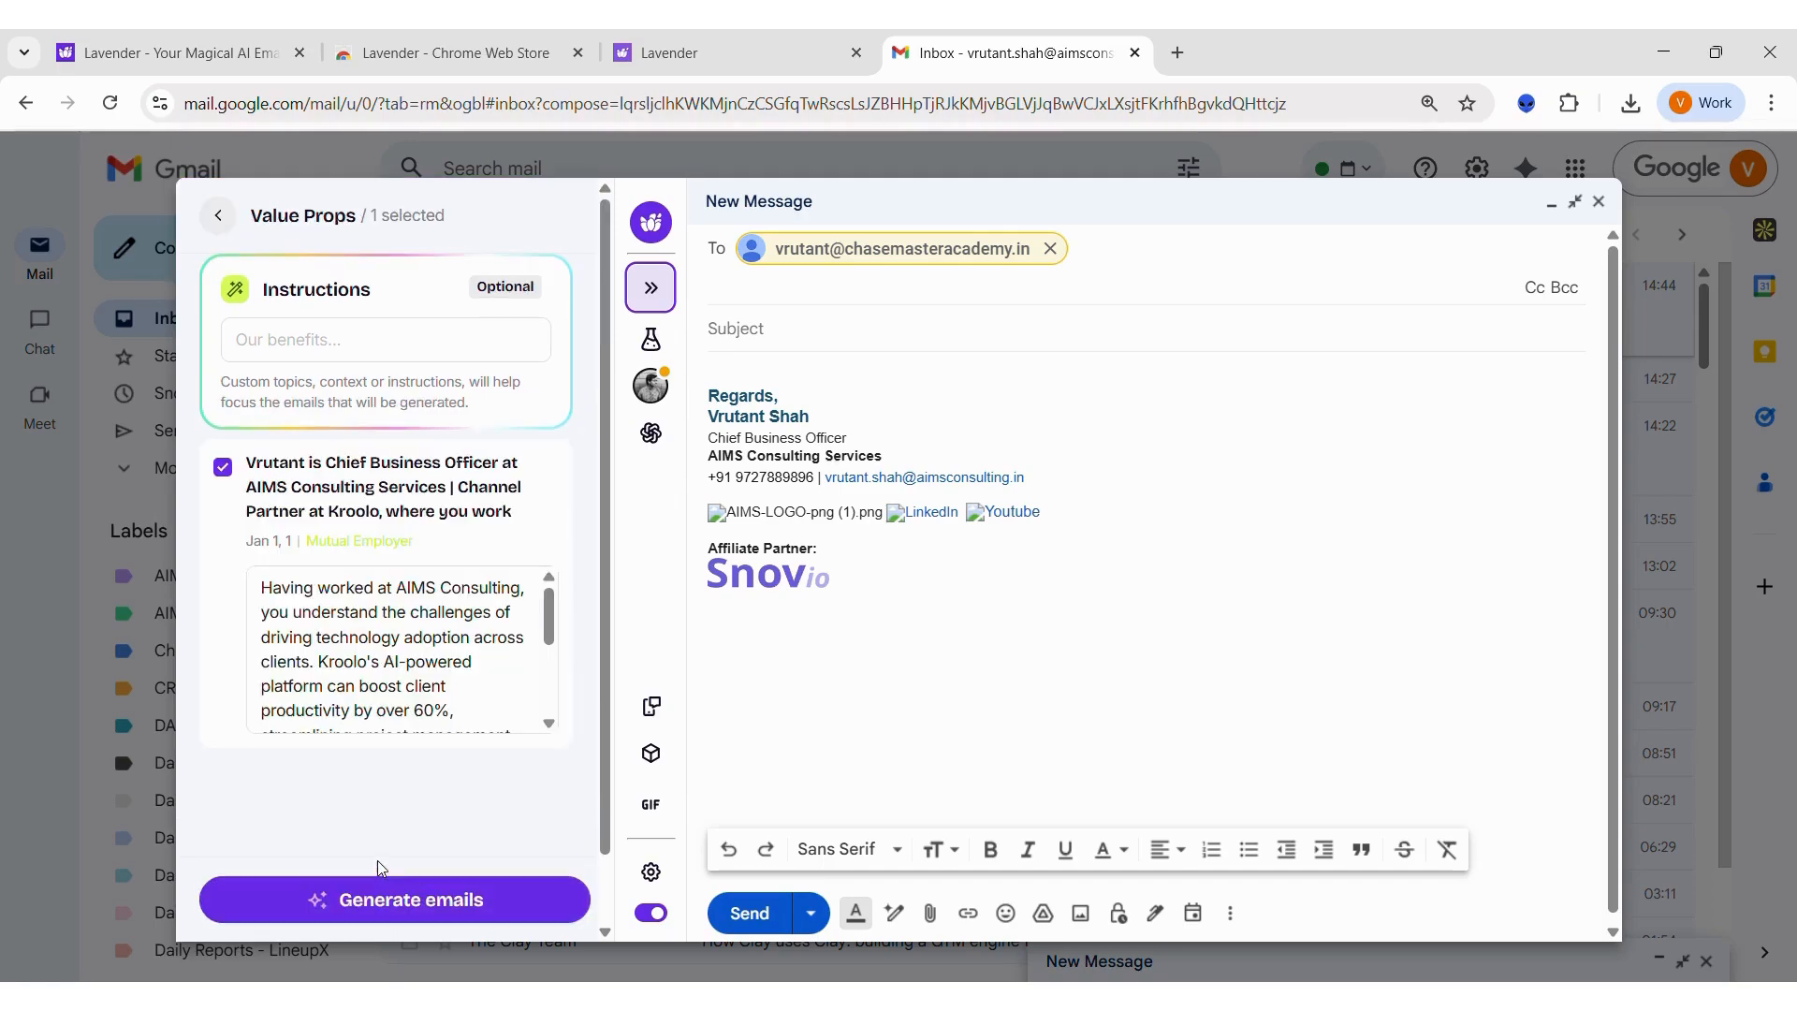
scroll(422, 660, down, 1)
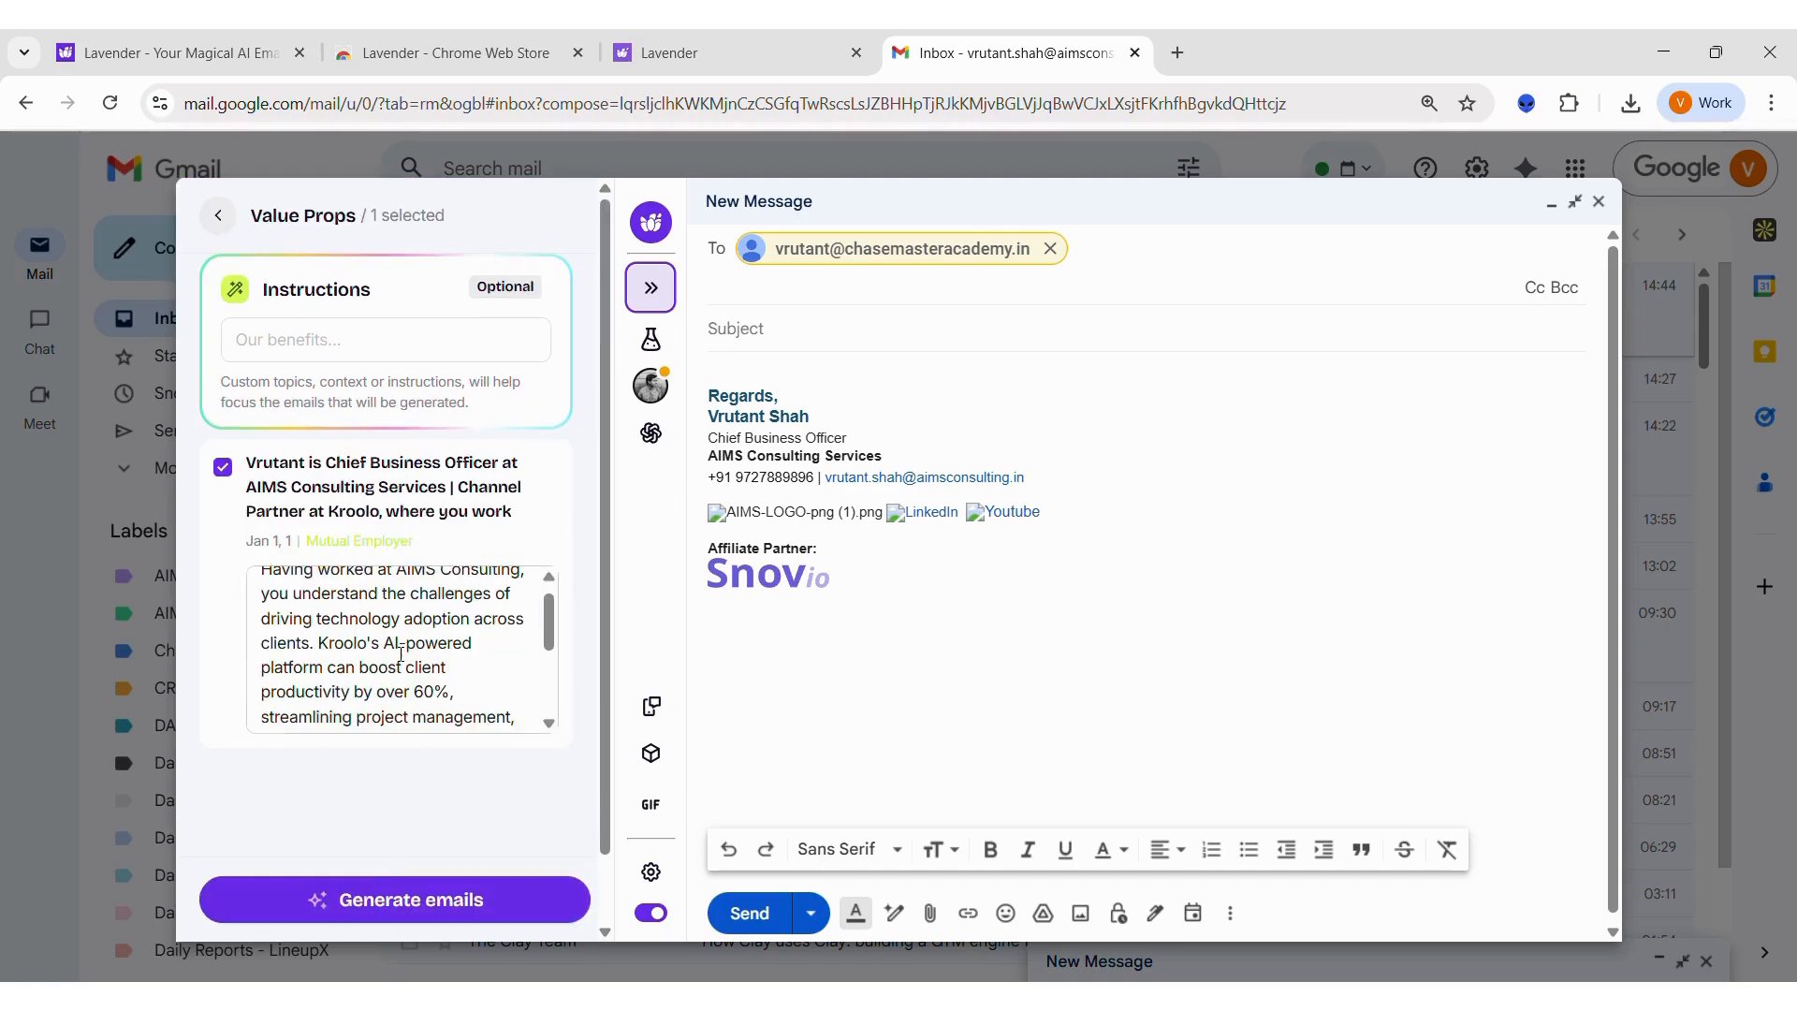
scroll(401, 655, down, 3)
scroll(401, 654, up, 5)
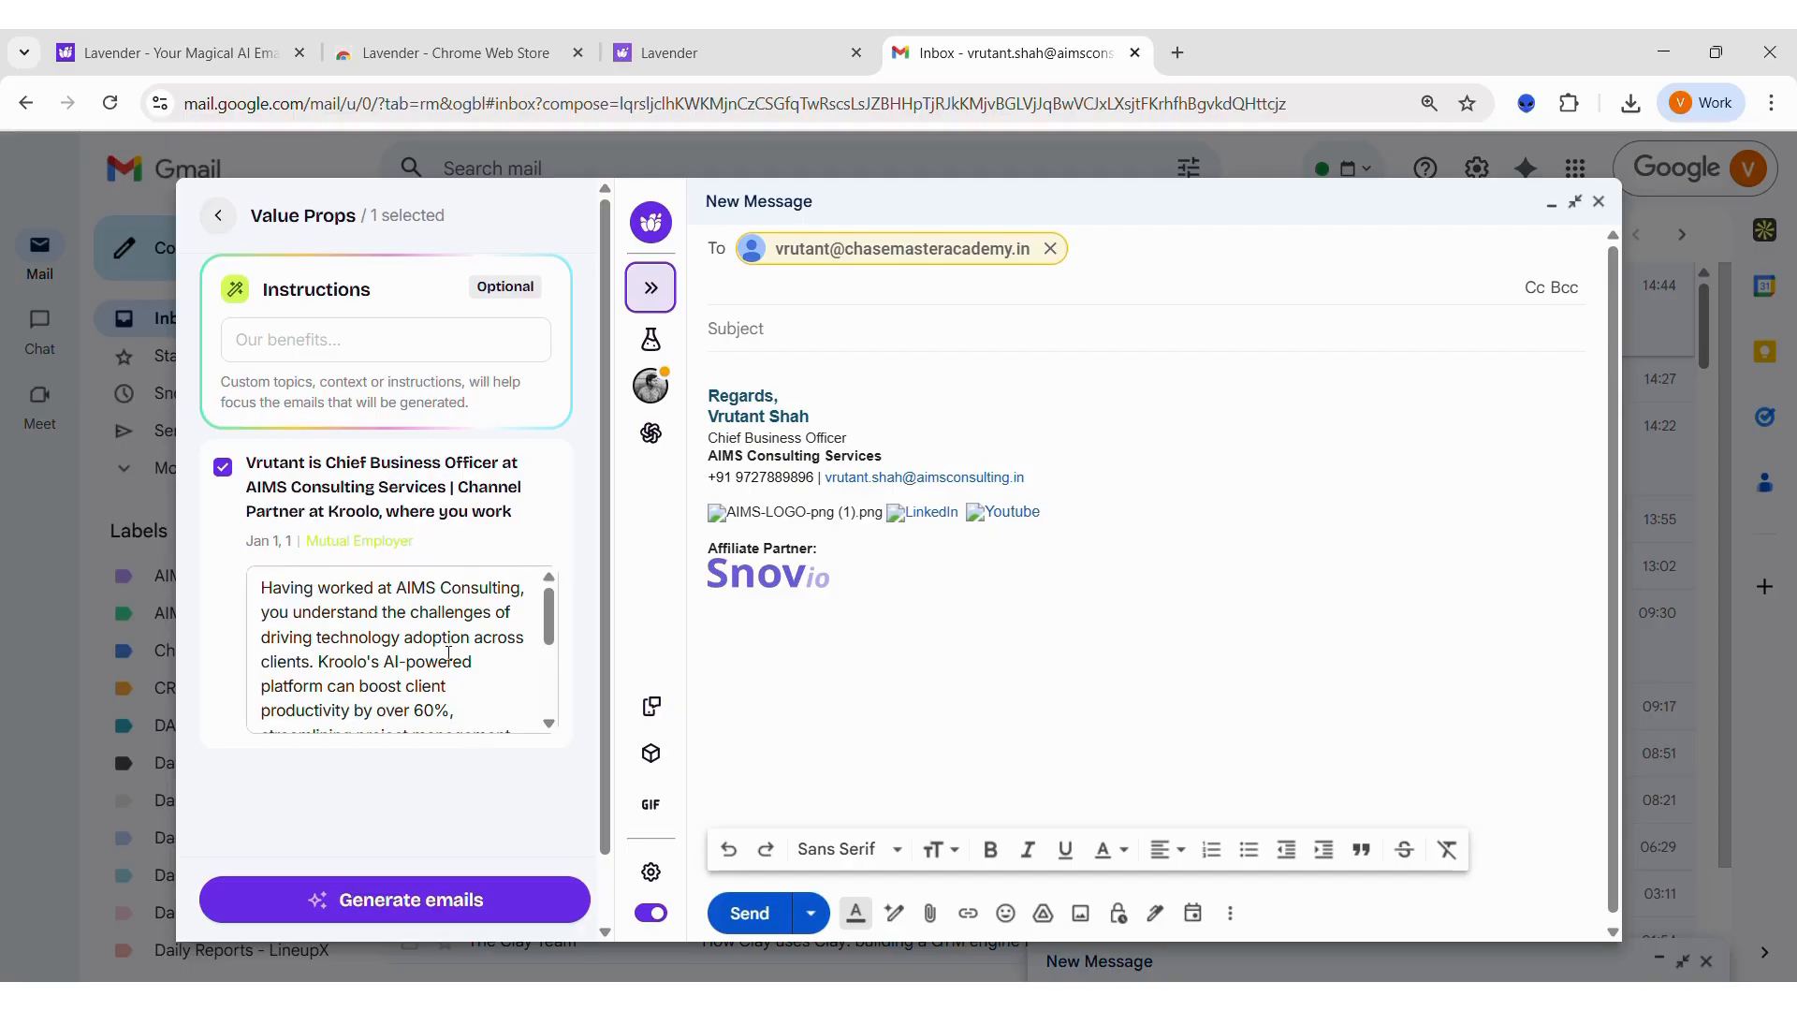
scroll(449, 655, down, 5)
scroll(448, 655, up, 5)
click(414, 899)
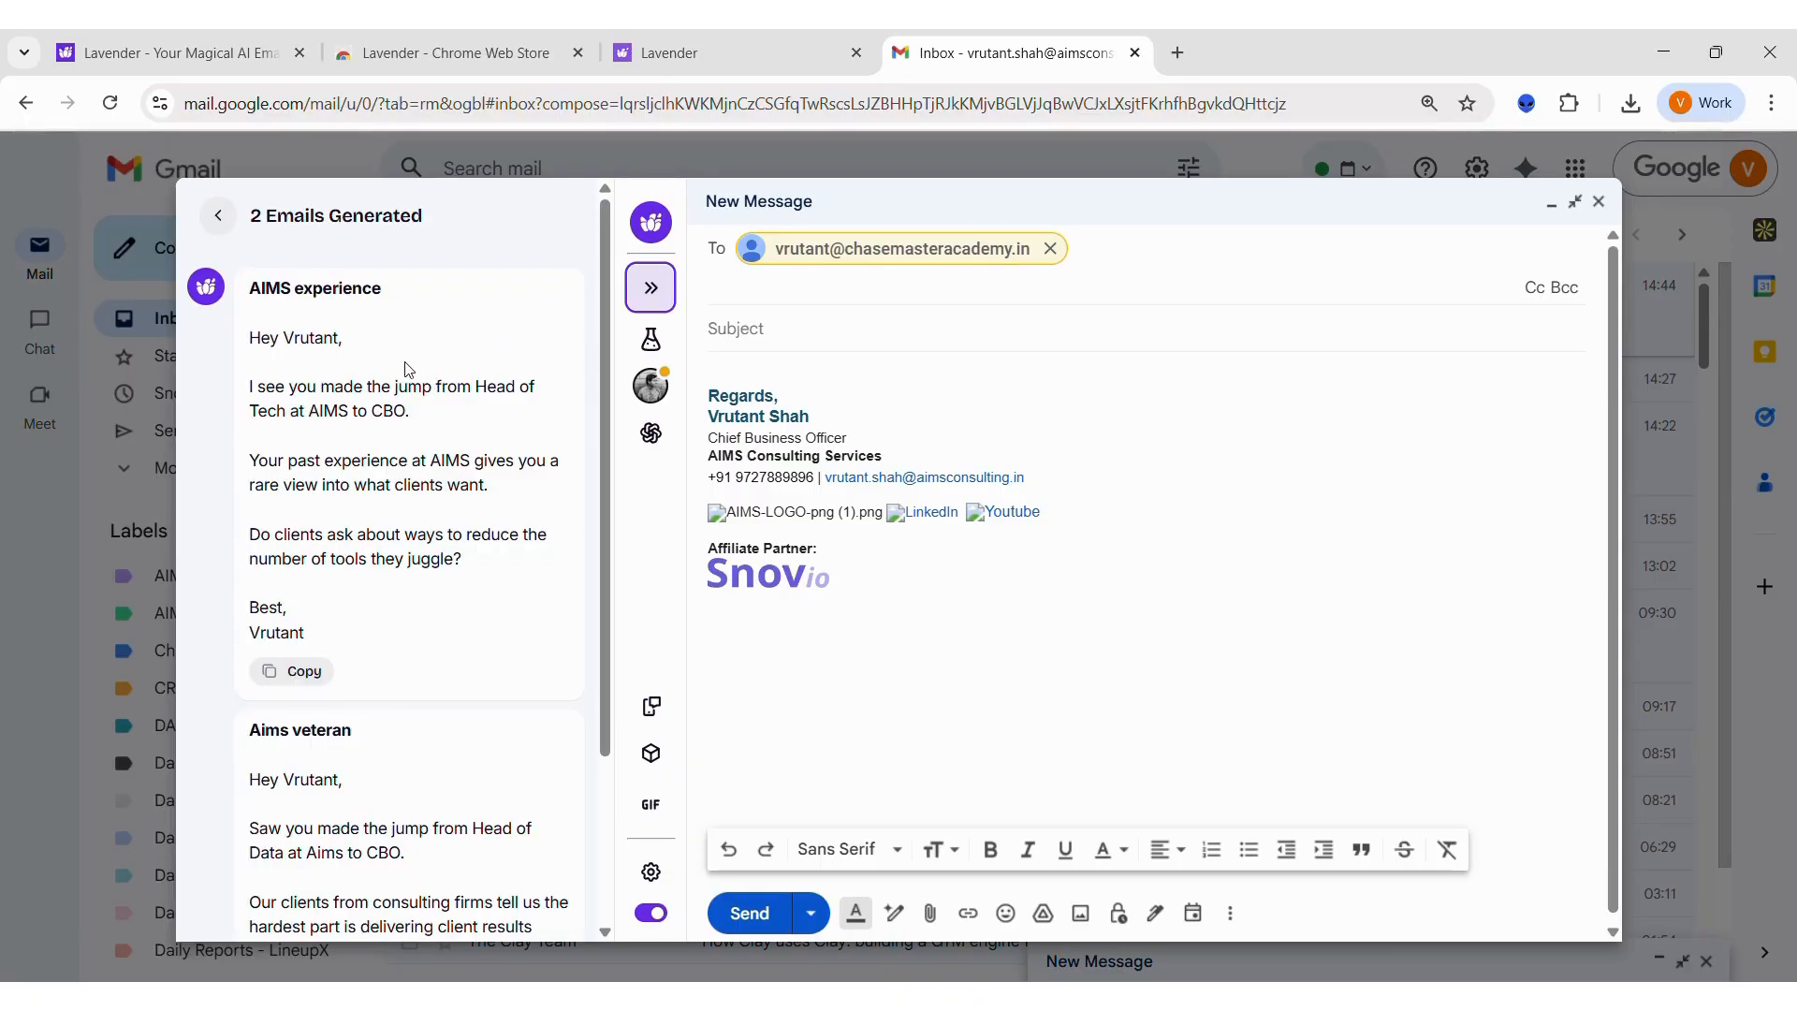
Step: Review the generated emails and copy the "AIMS experience" version into the message body above the signature
scroll(337, 622, down, 3)
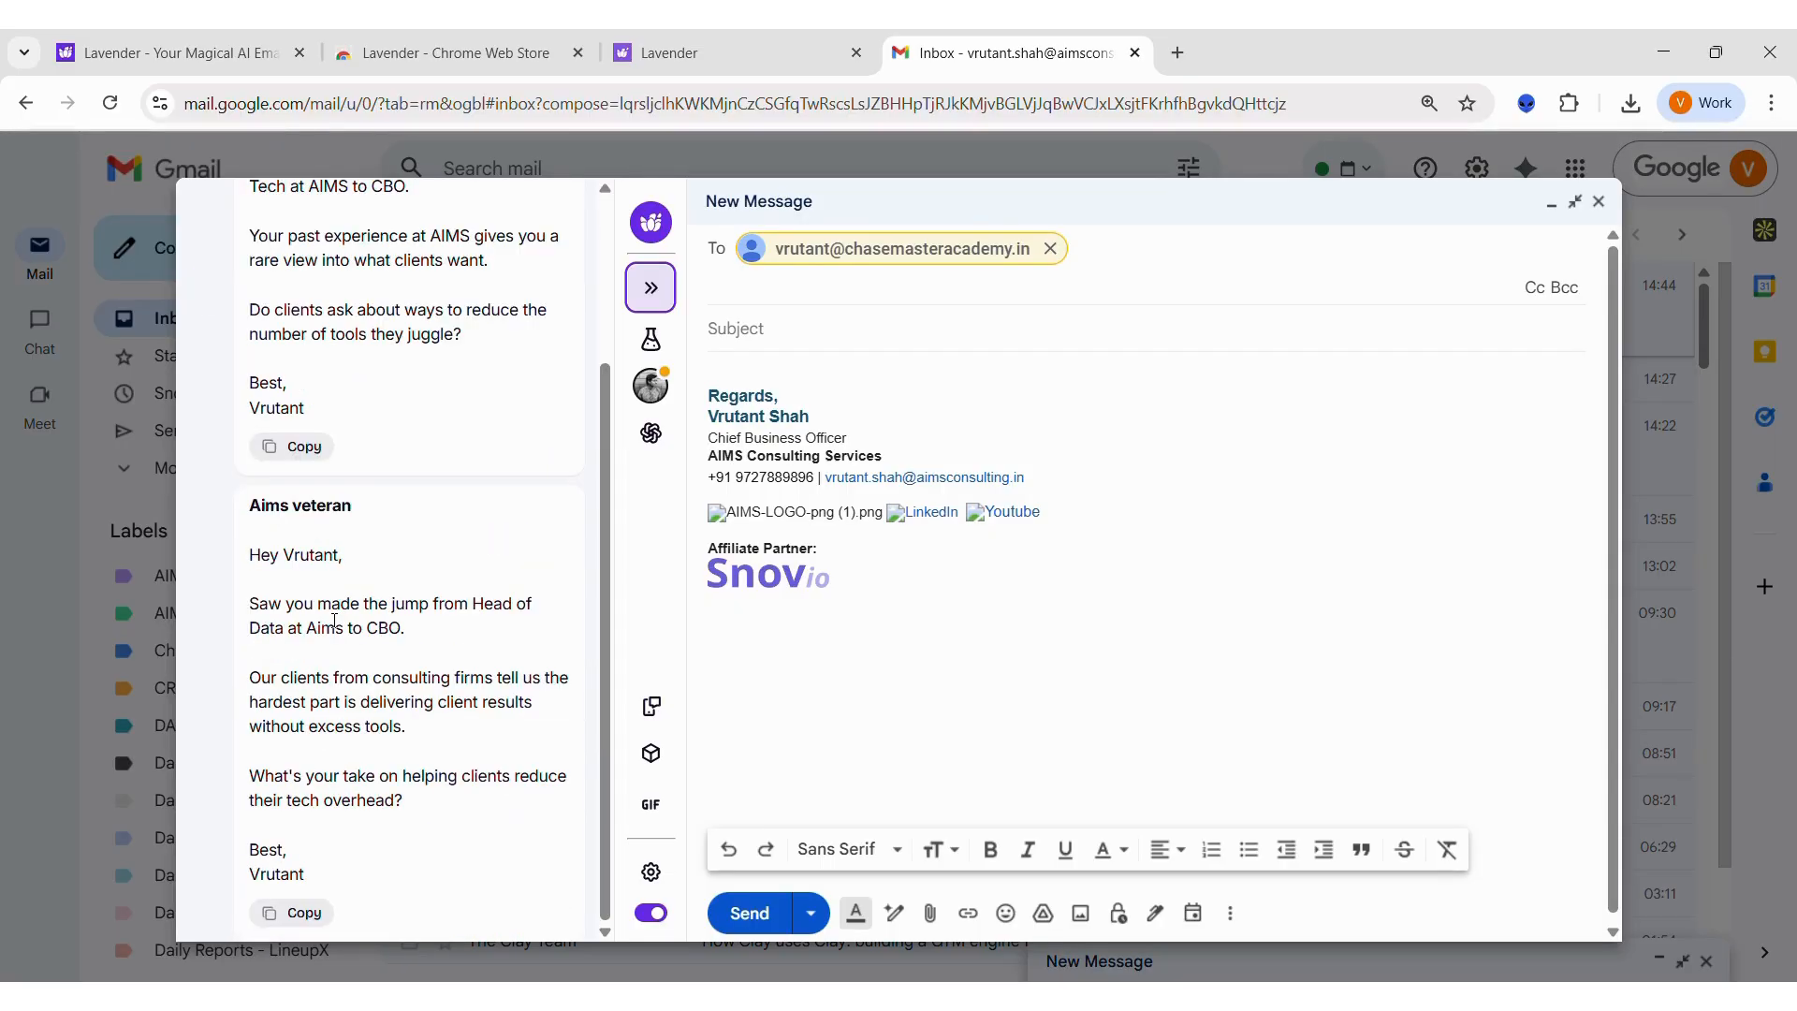
scroll(334, 620, up, 1)
scroll(334, 621, up, 2)
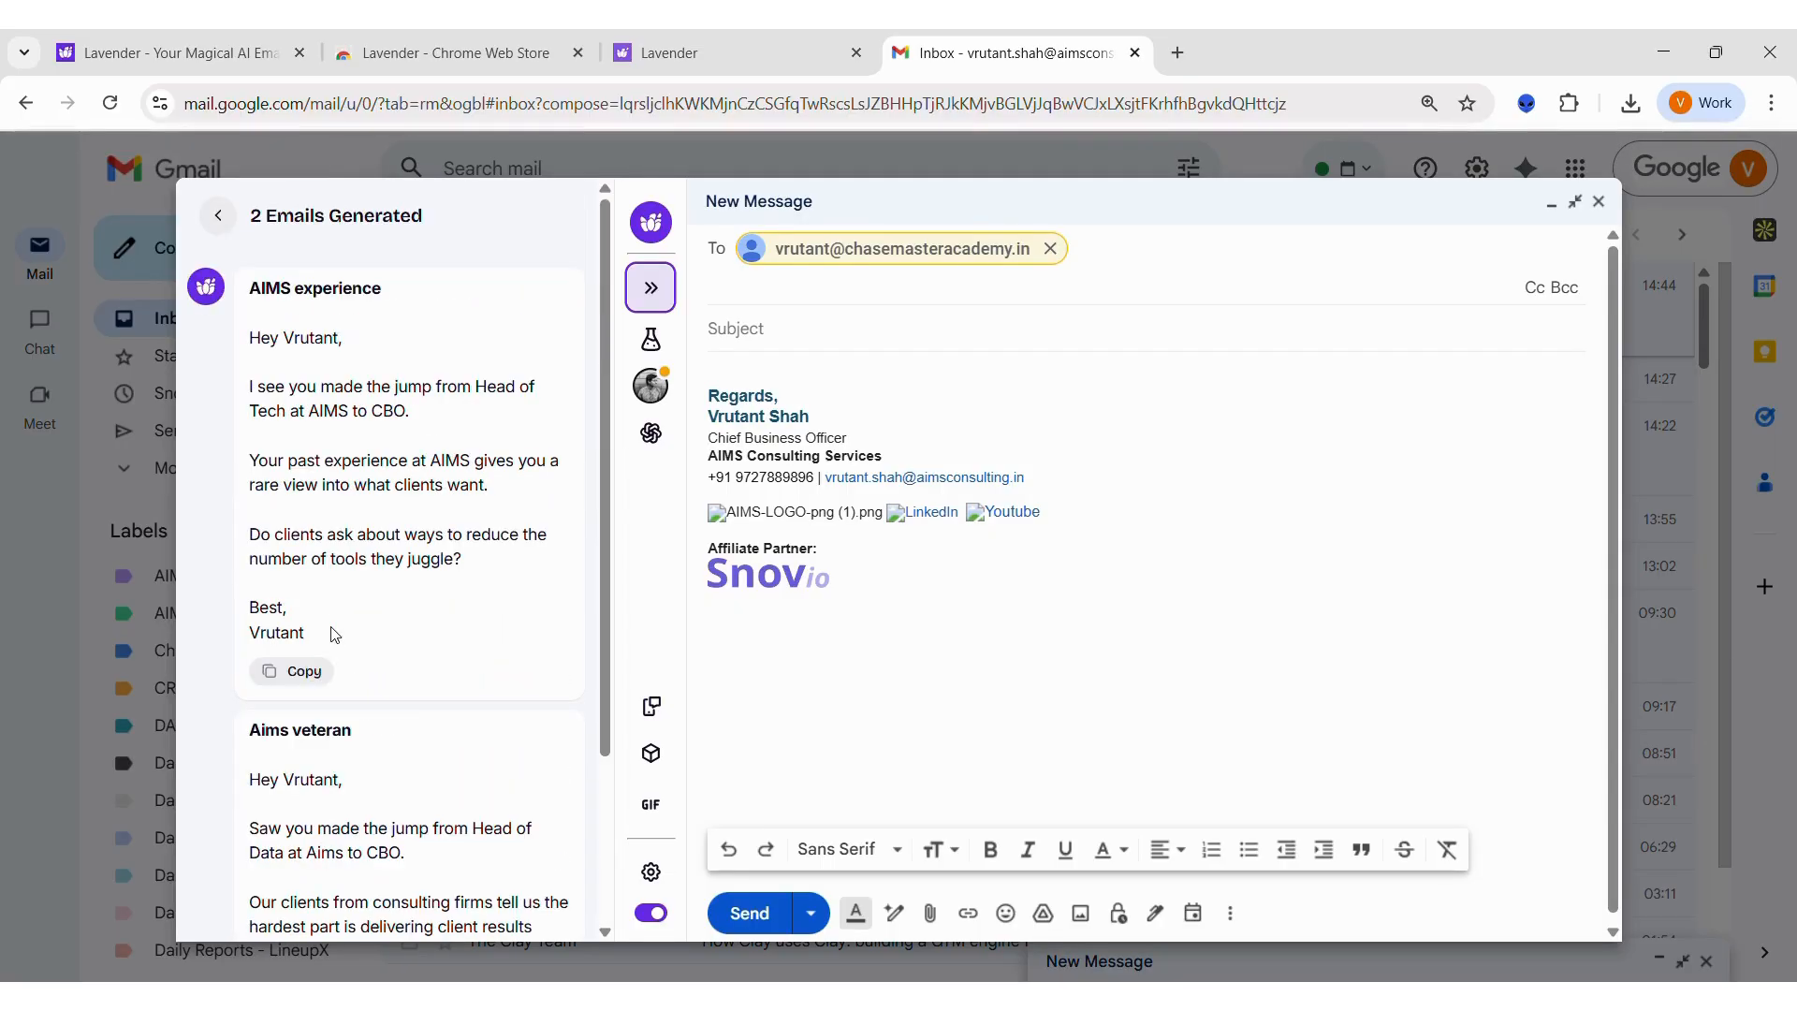
click(297, 673)
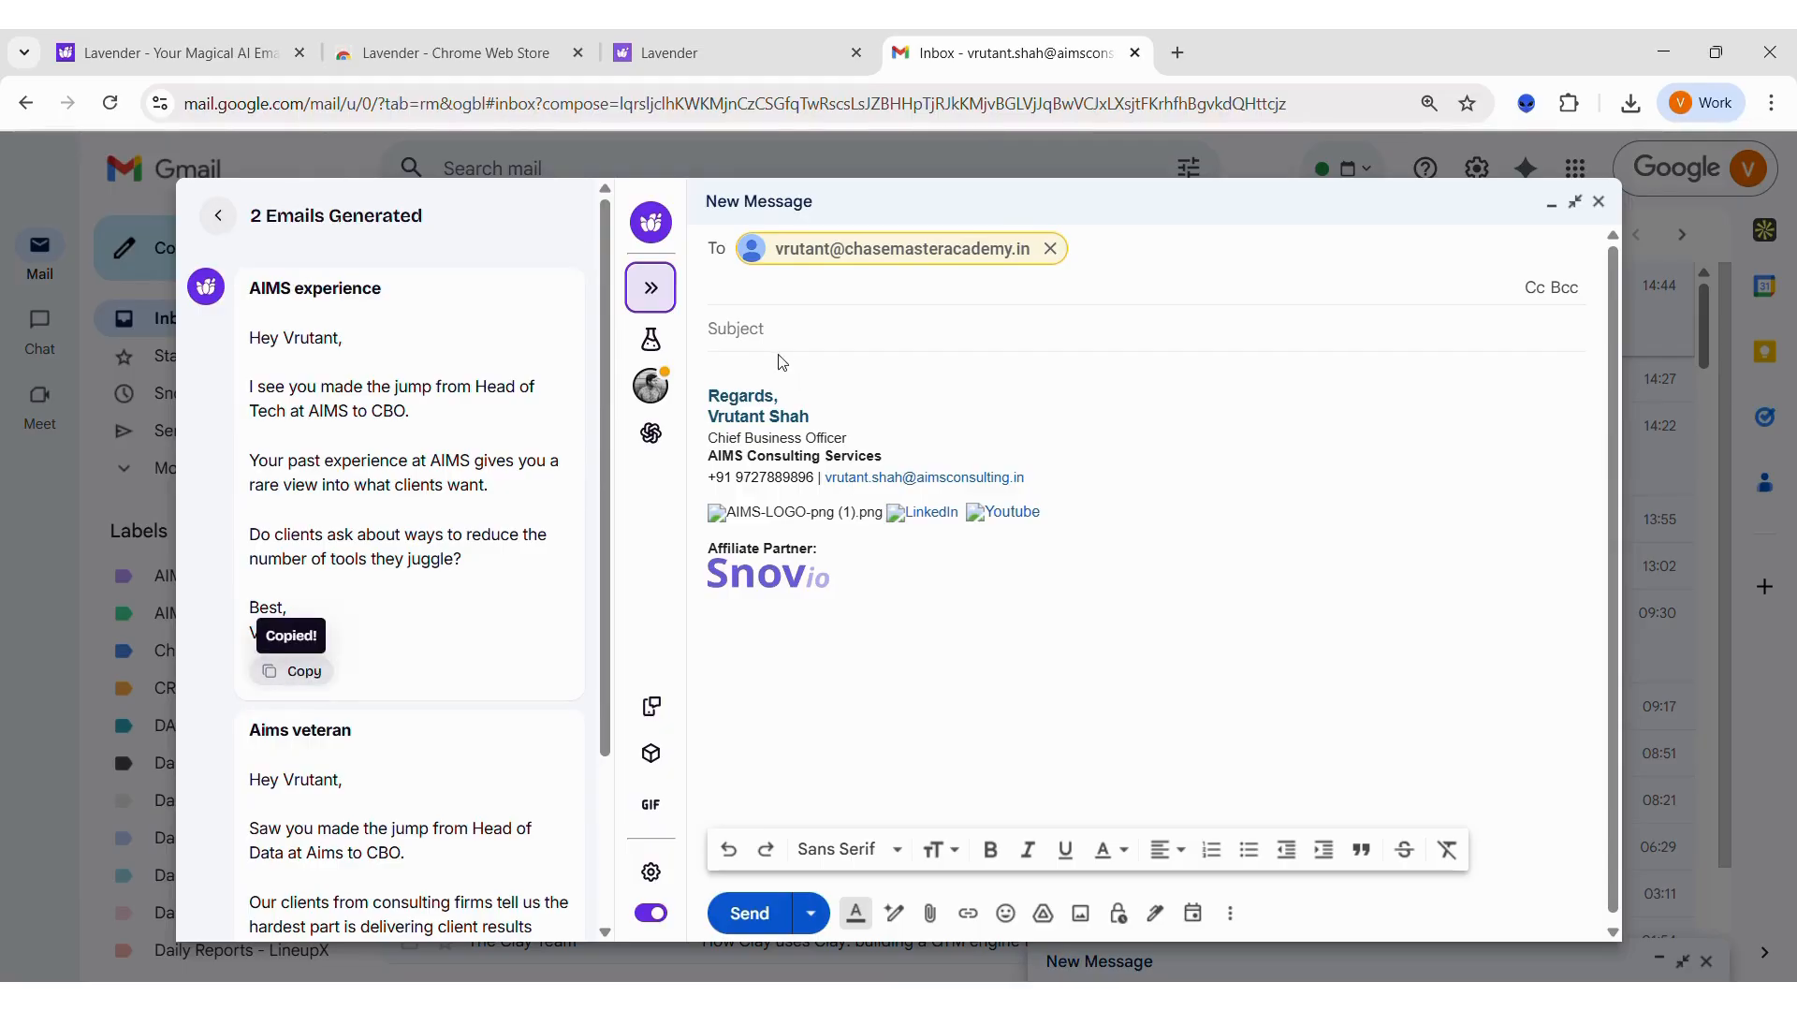
click(765, 374)
key(ctrl+v)
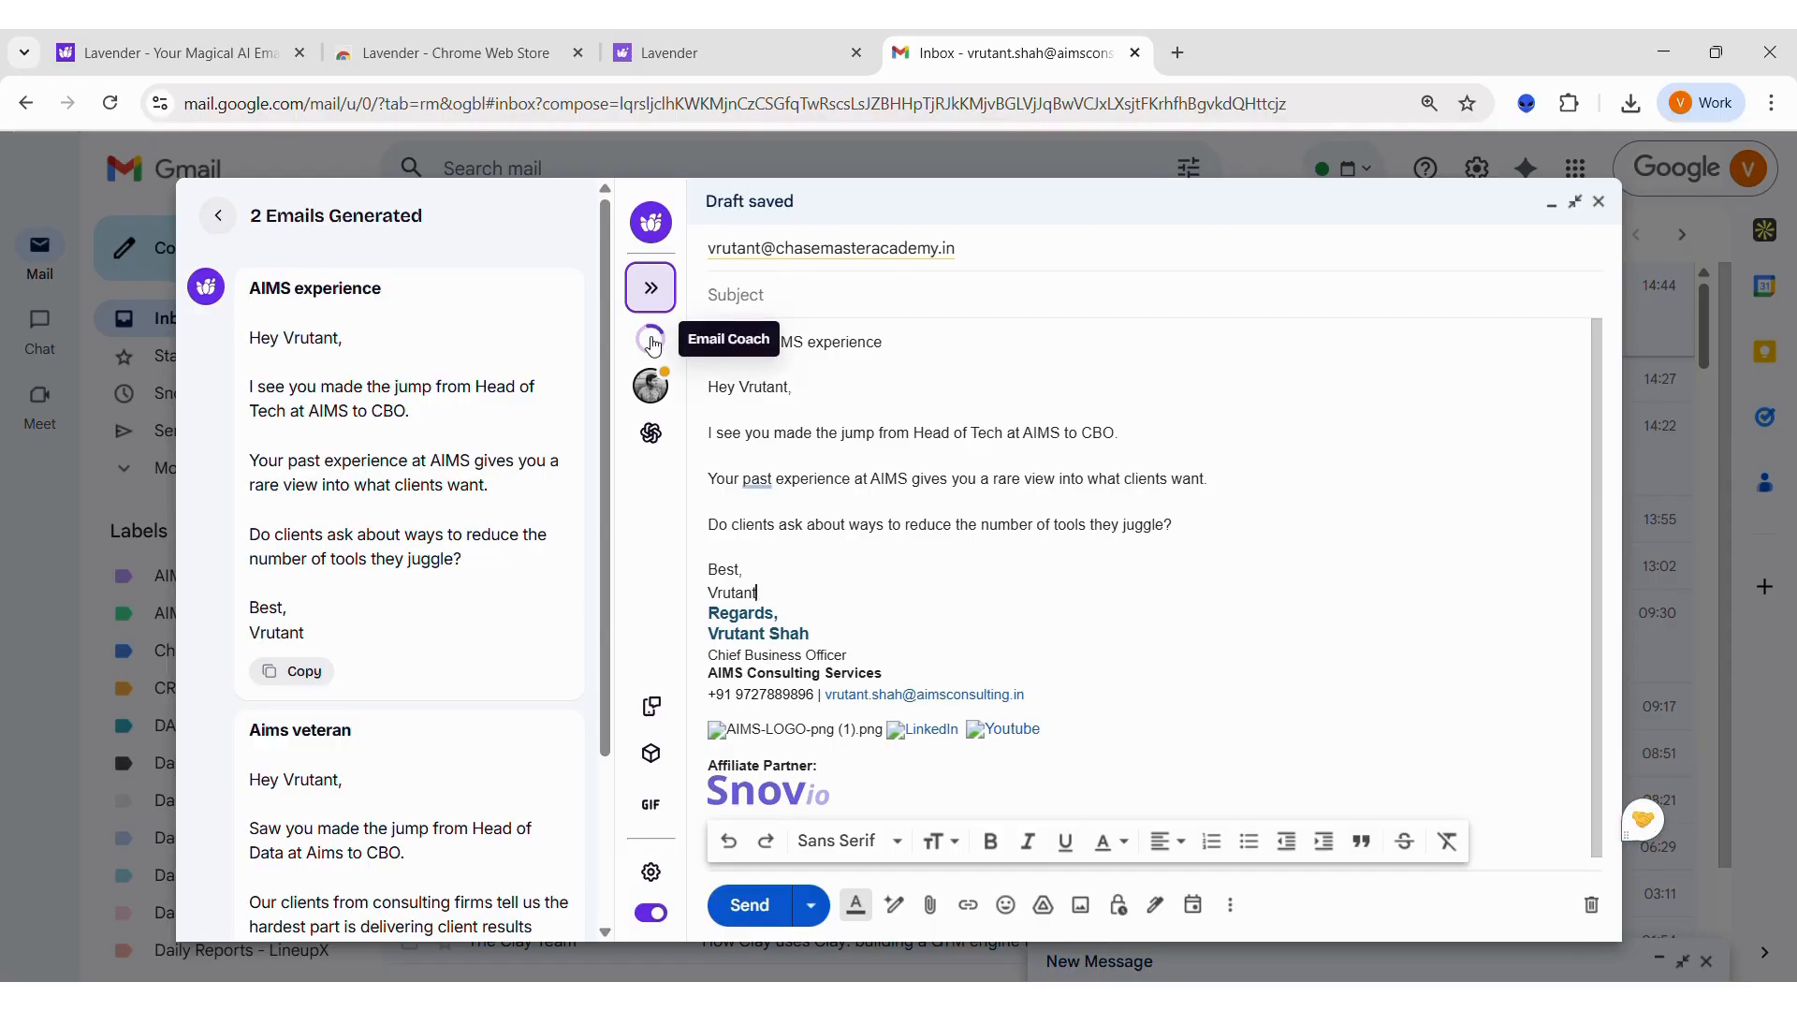
Step: Bring up the Email Coach and move "AIMS experience" from the body's subject line into the Subject field, removing that line
click(653, 345)
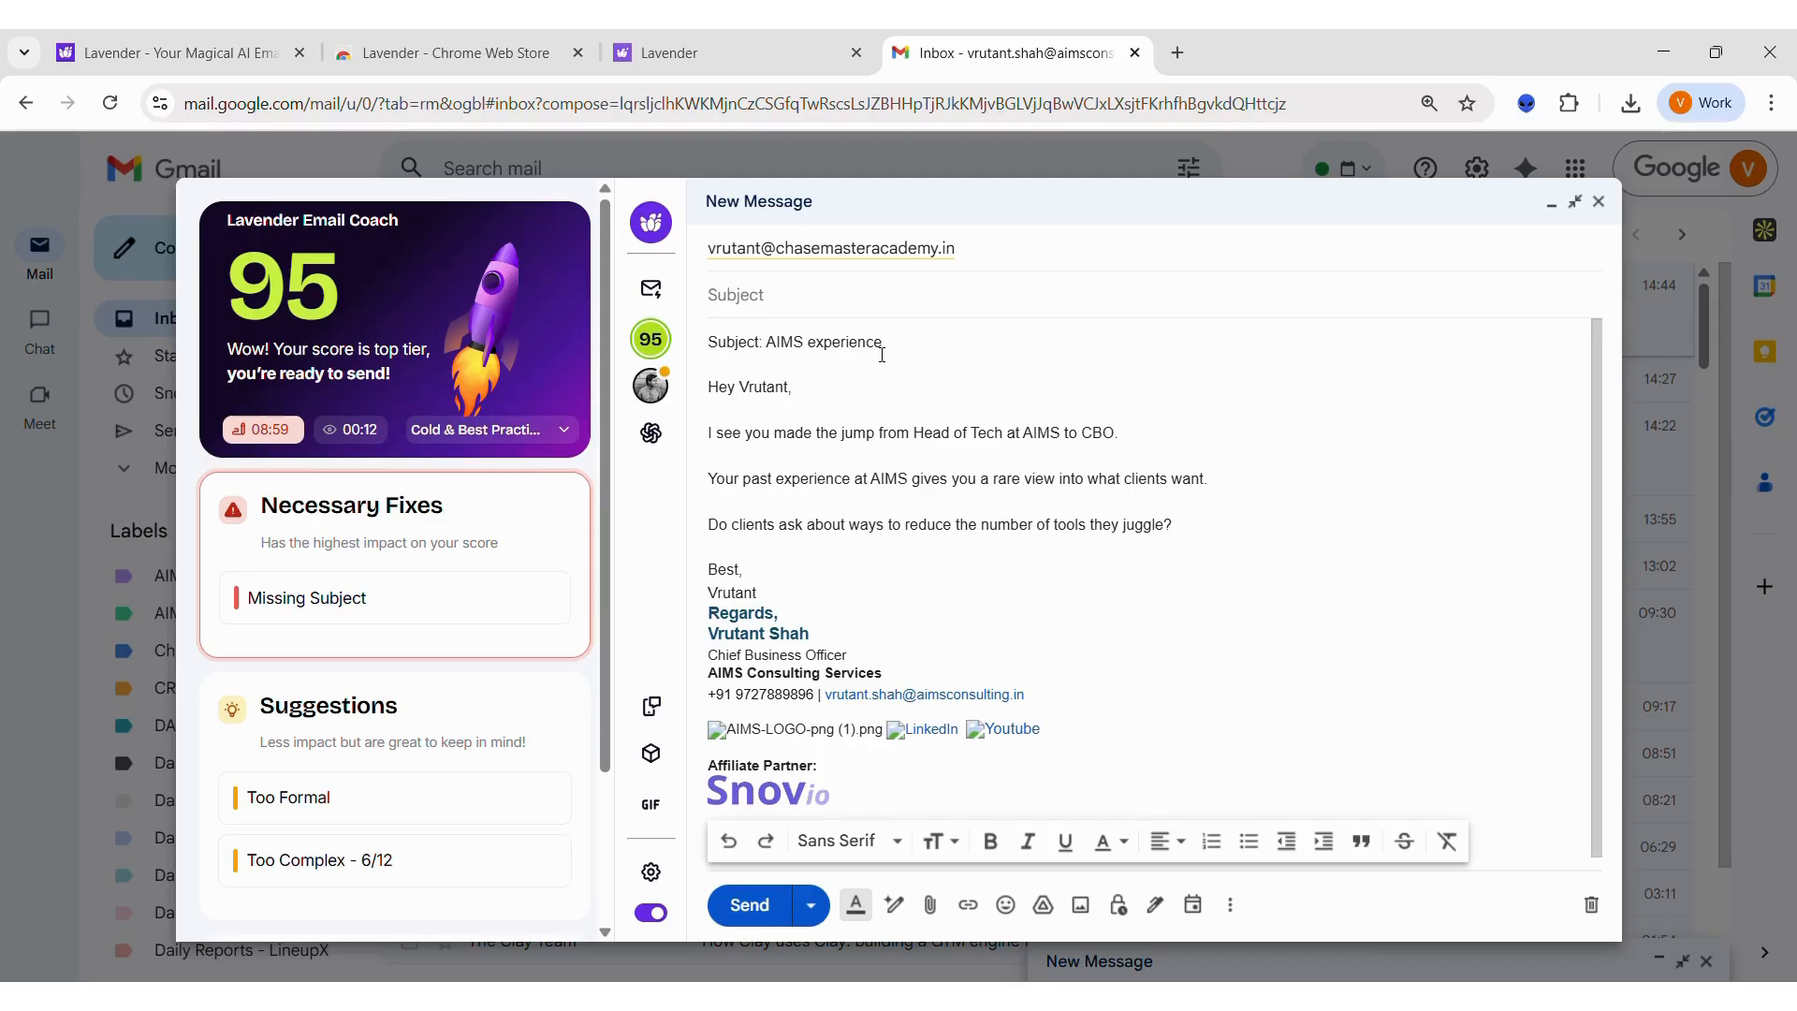
drag(899, 343, 760, 345)
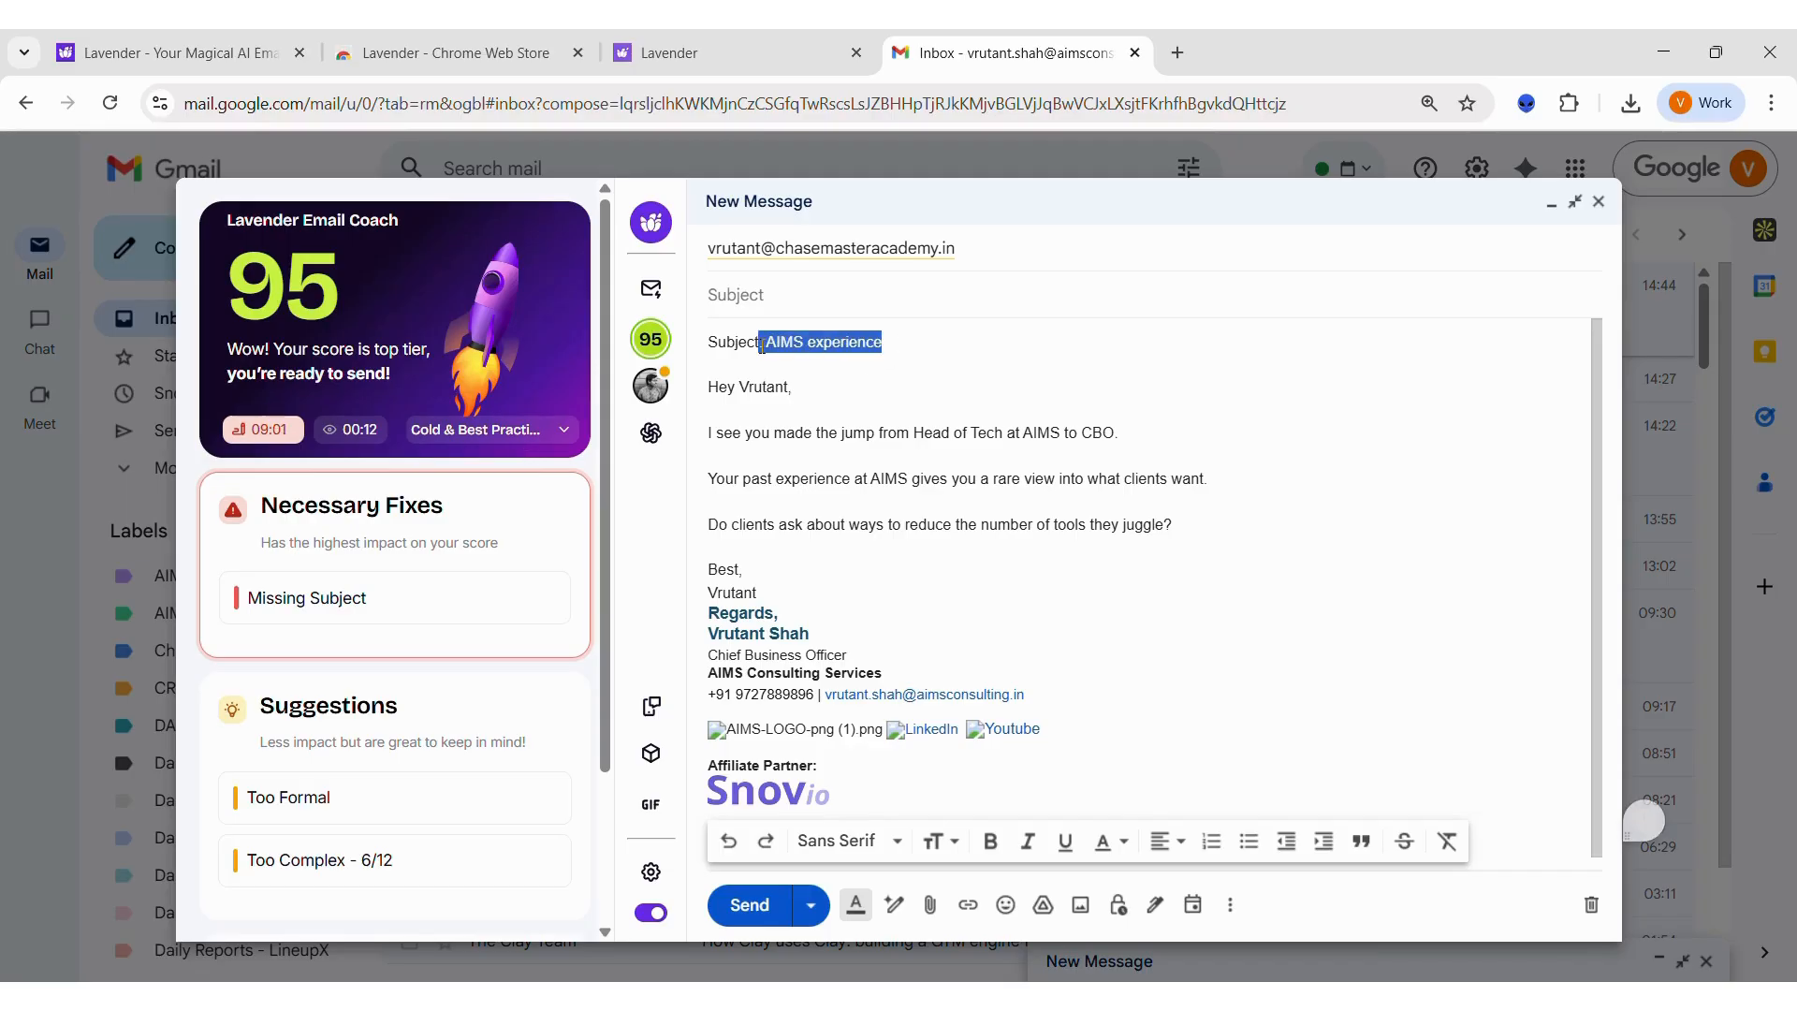
key(BackSpace)
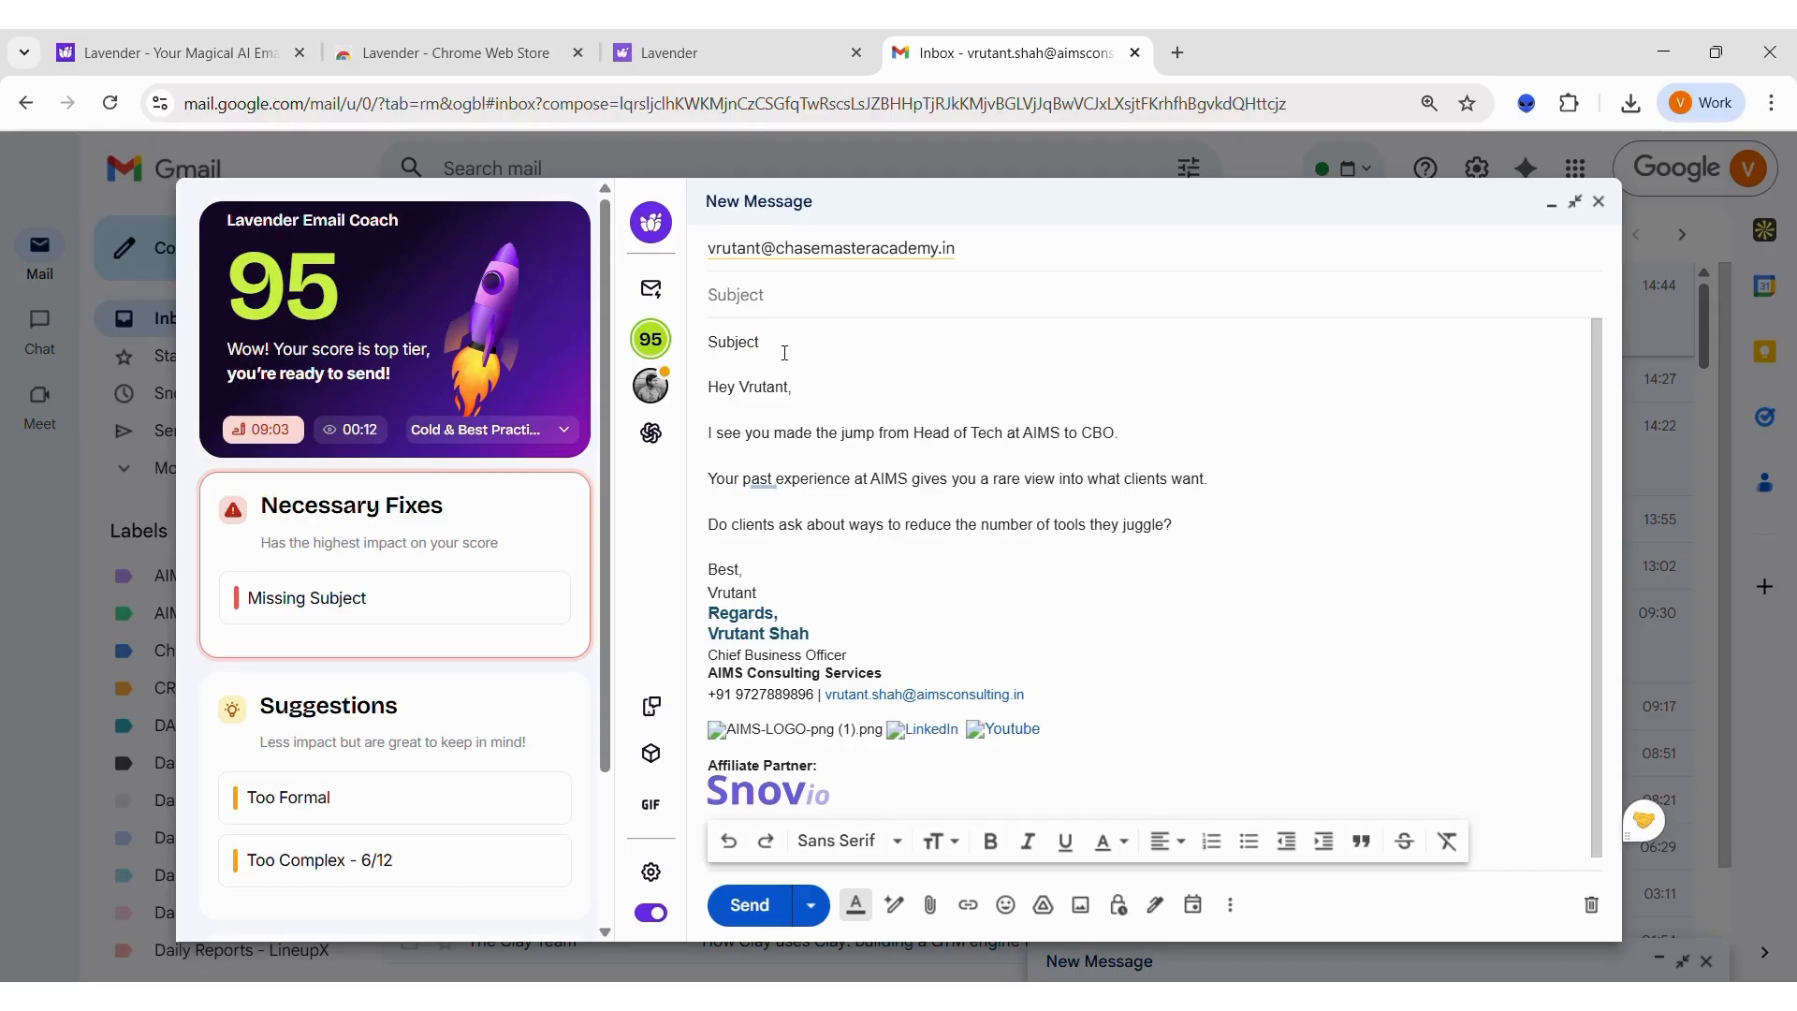
key(shift+Home)
key(BackSpace)
key(BackSpace)
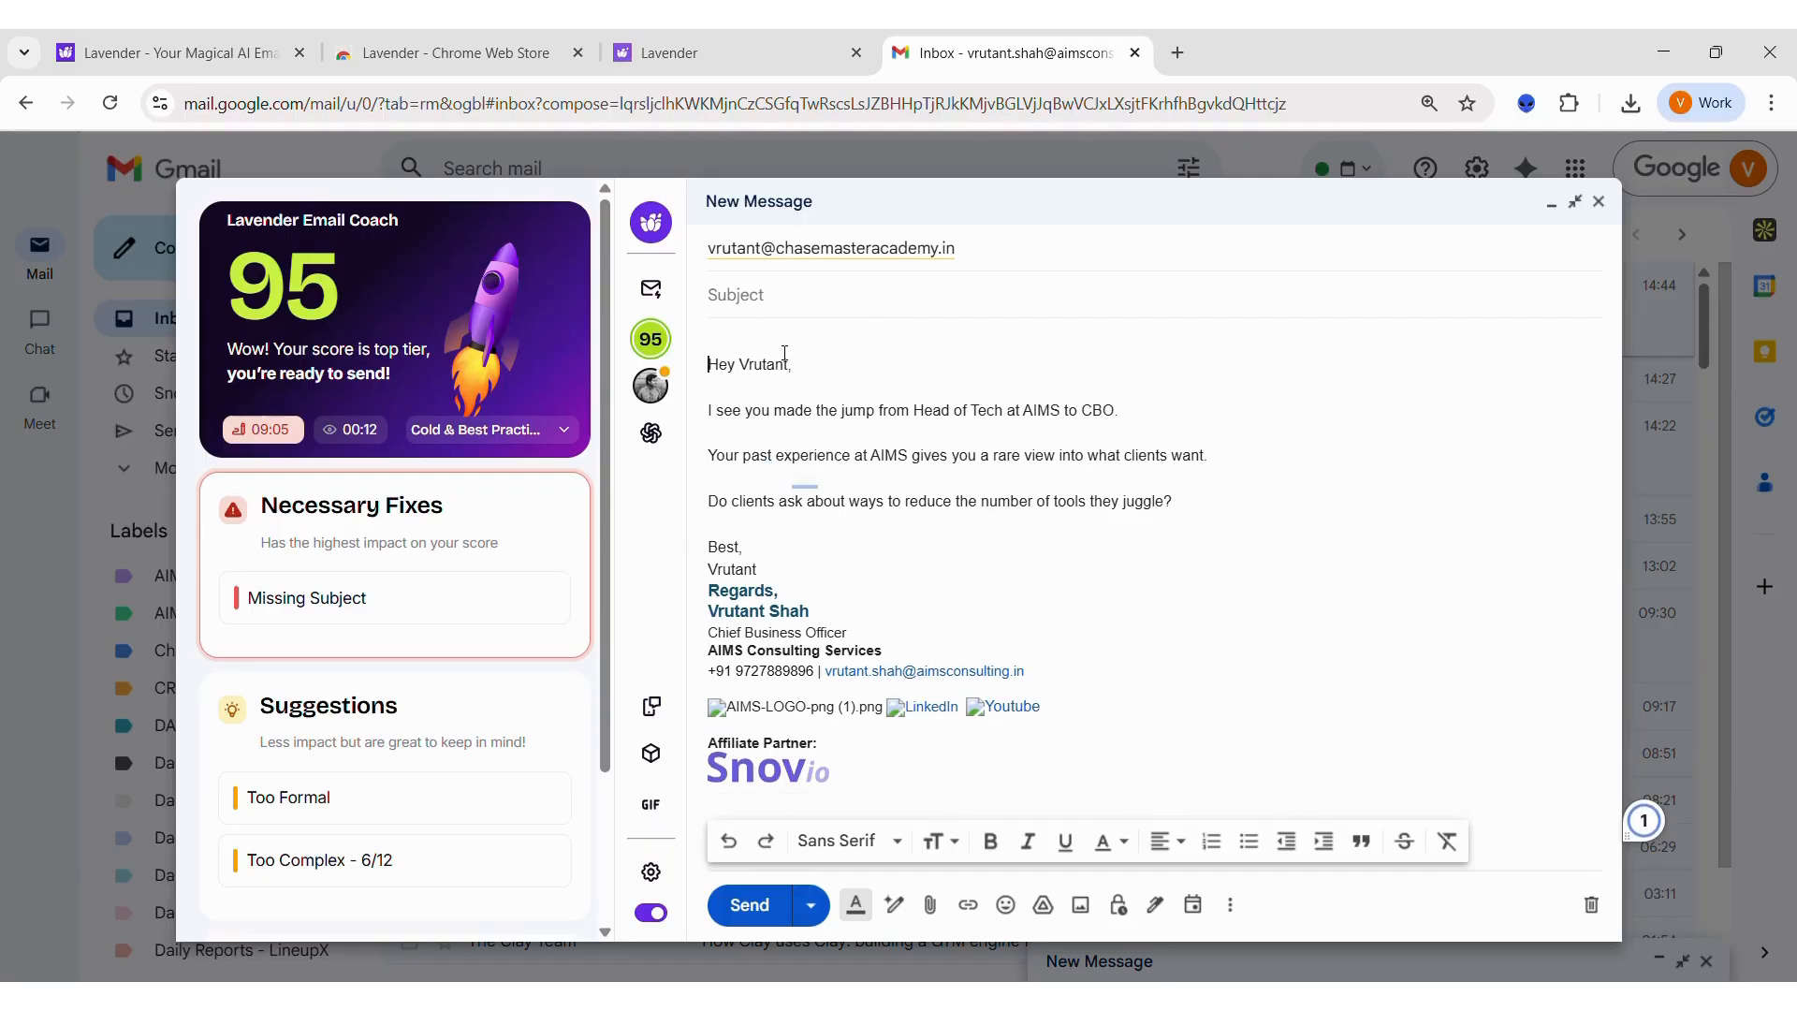
key(BackSpace)
click(784, 291)
key(ctrl+v)
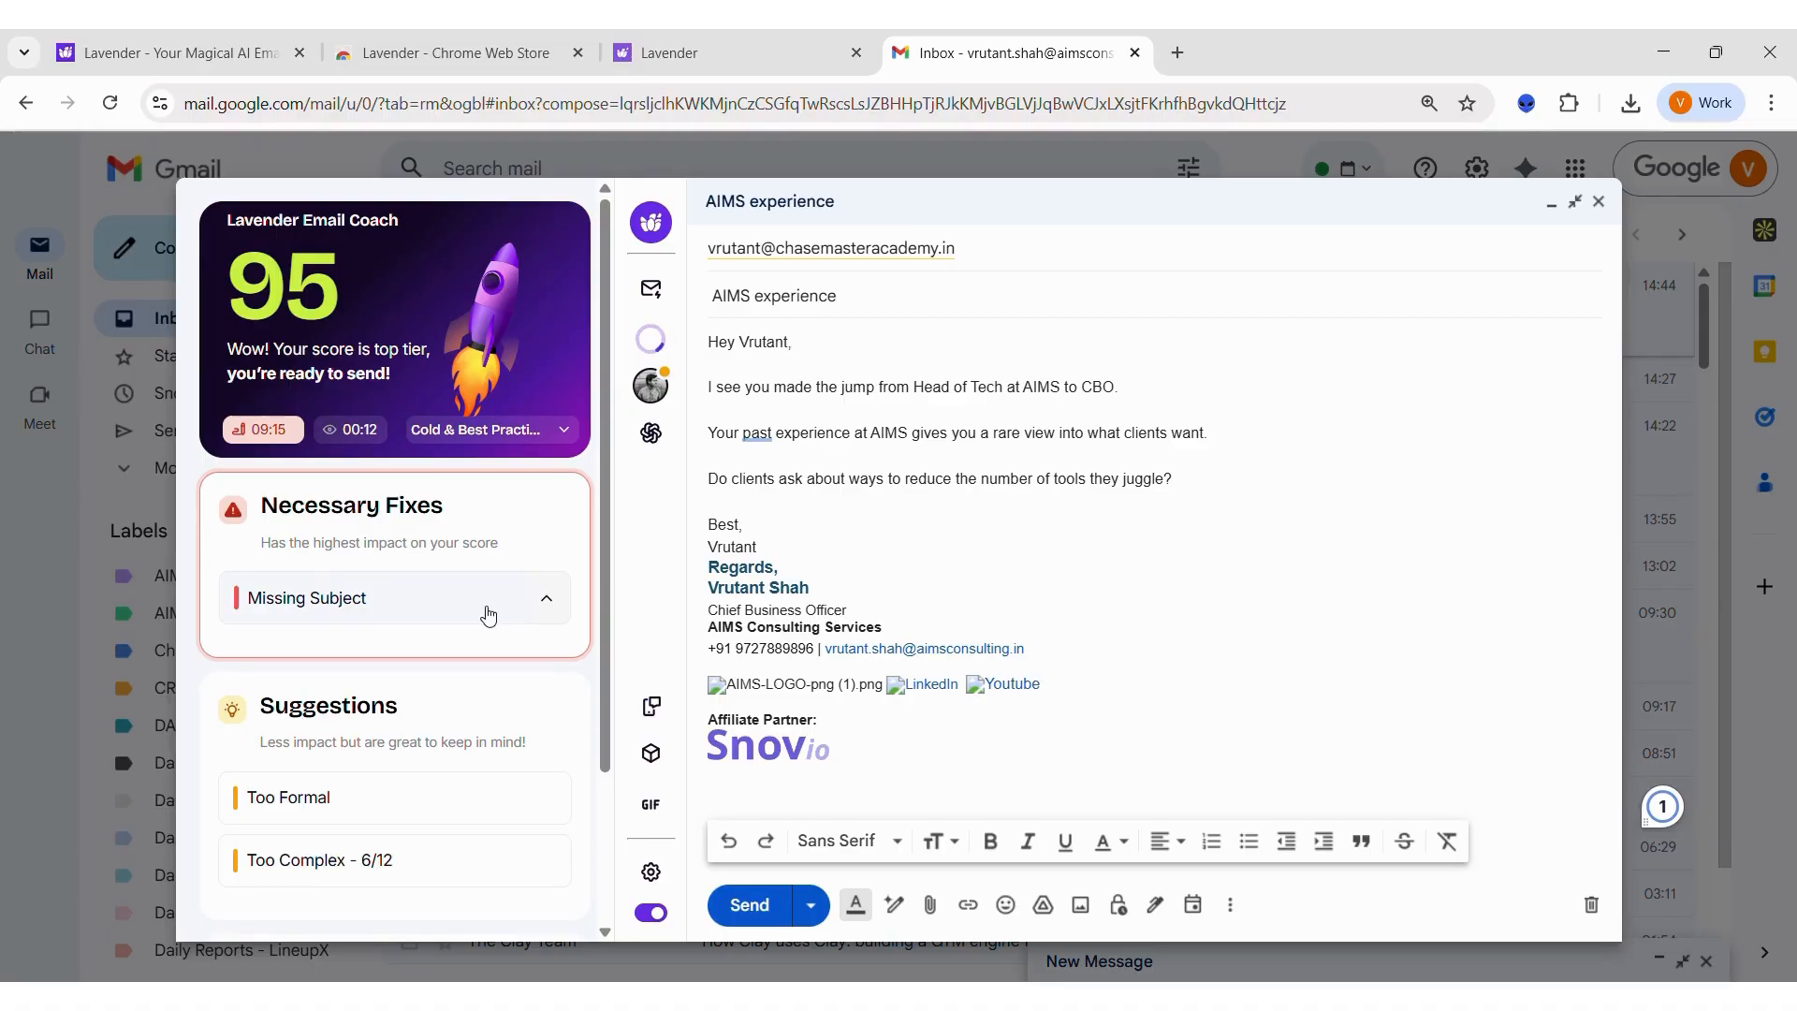
Step: Expand the coach's Subject Case fix, change the subject to "AIMS Experience" and review the updated coaching feedback
scroll(487, 615, down, 2)
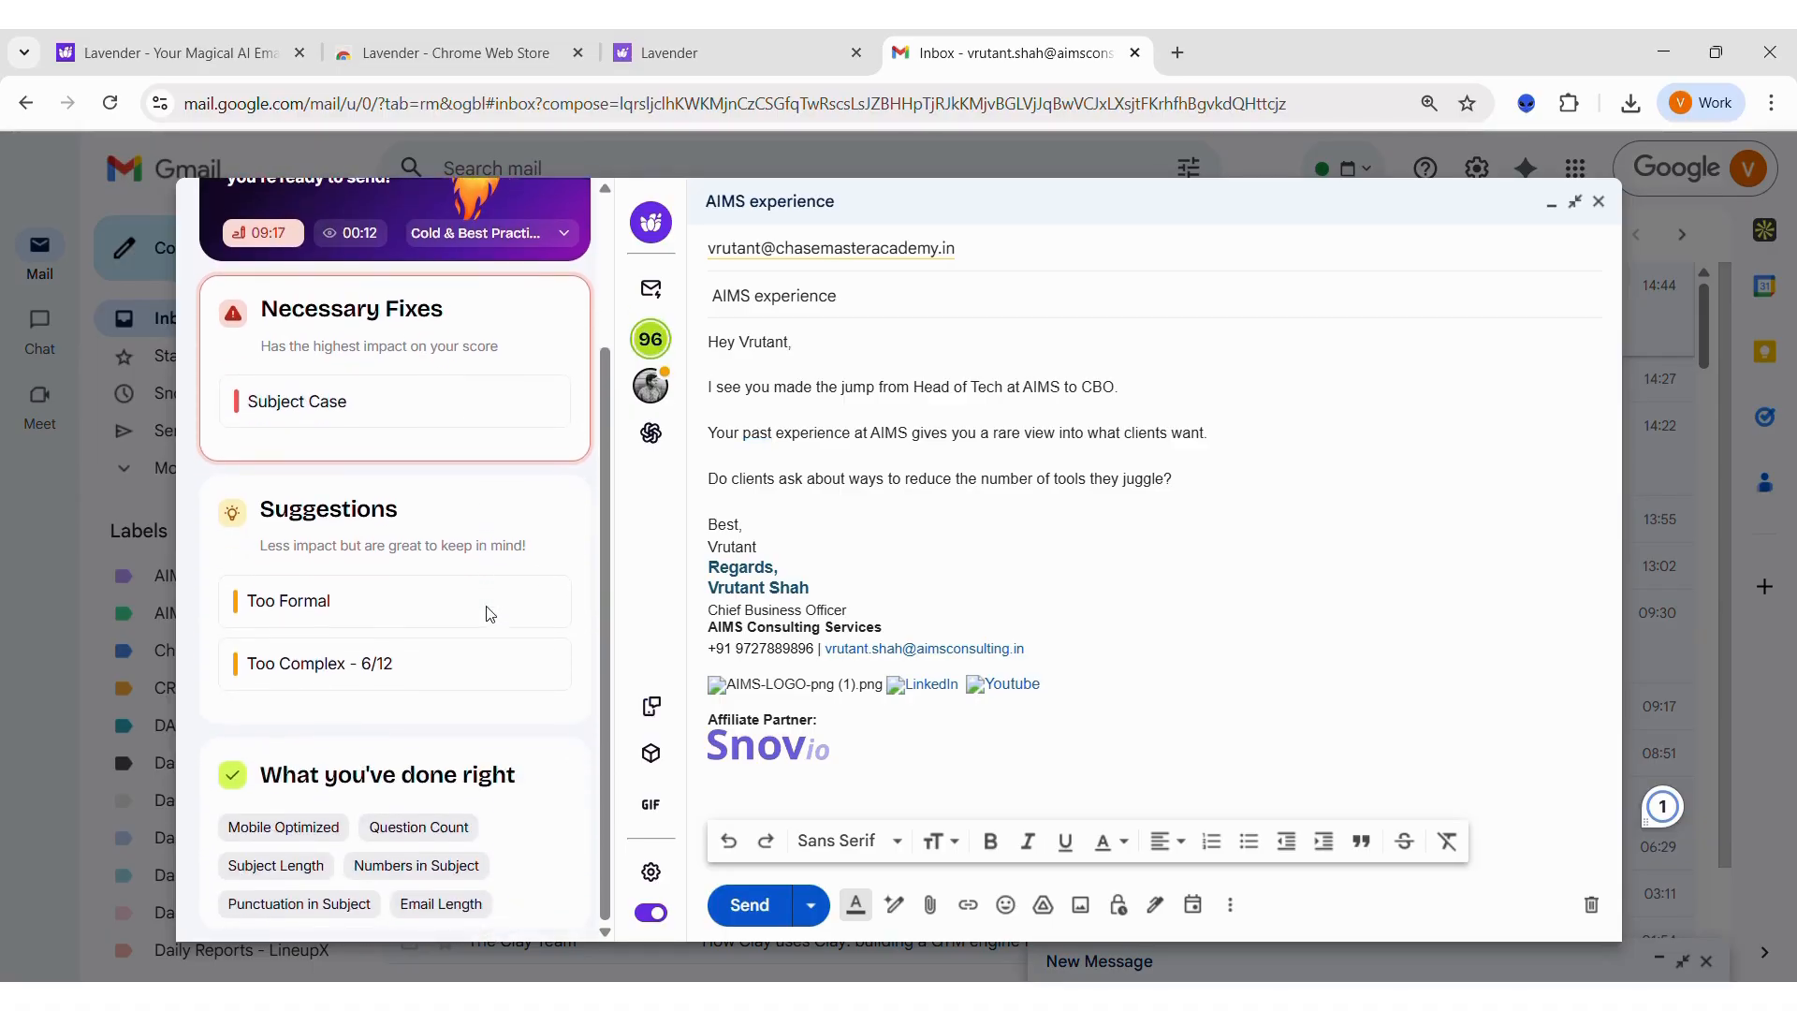
scroll(486, 612, up, 2)
click(461, 609)
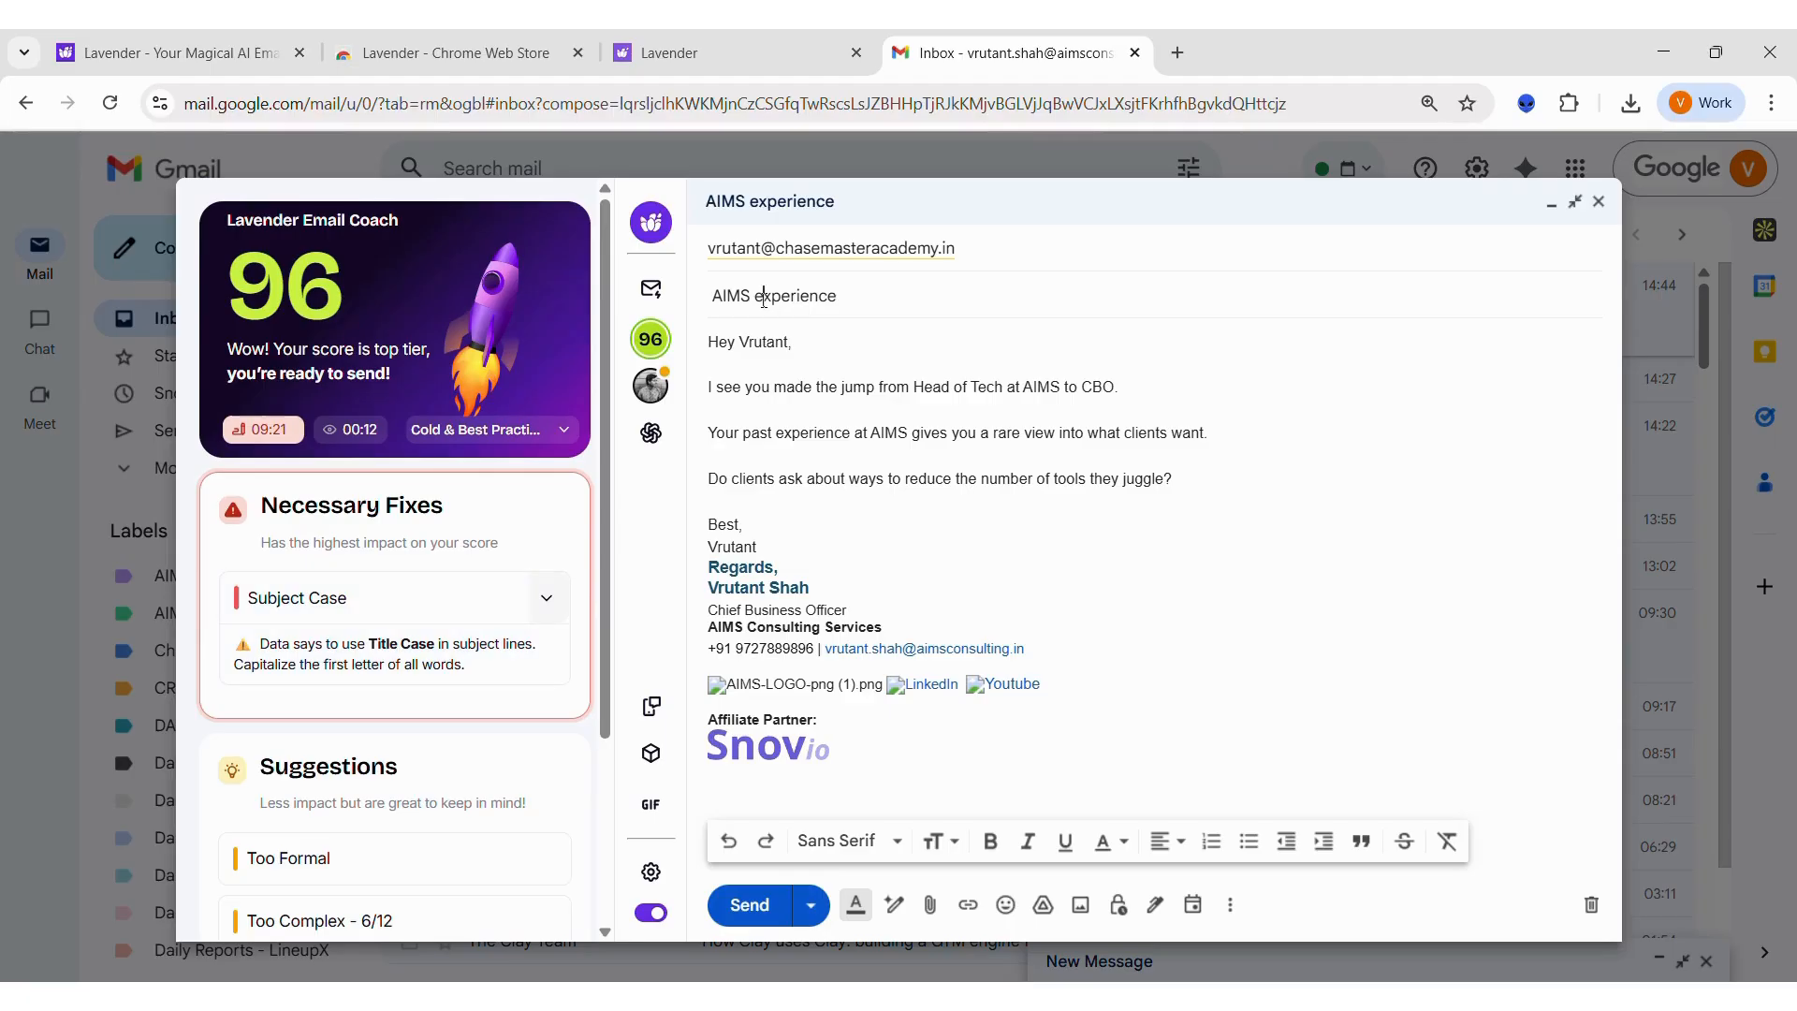
key(BackSpace)
text(E)
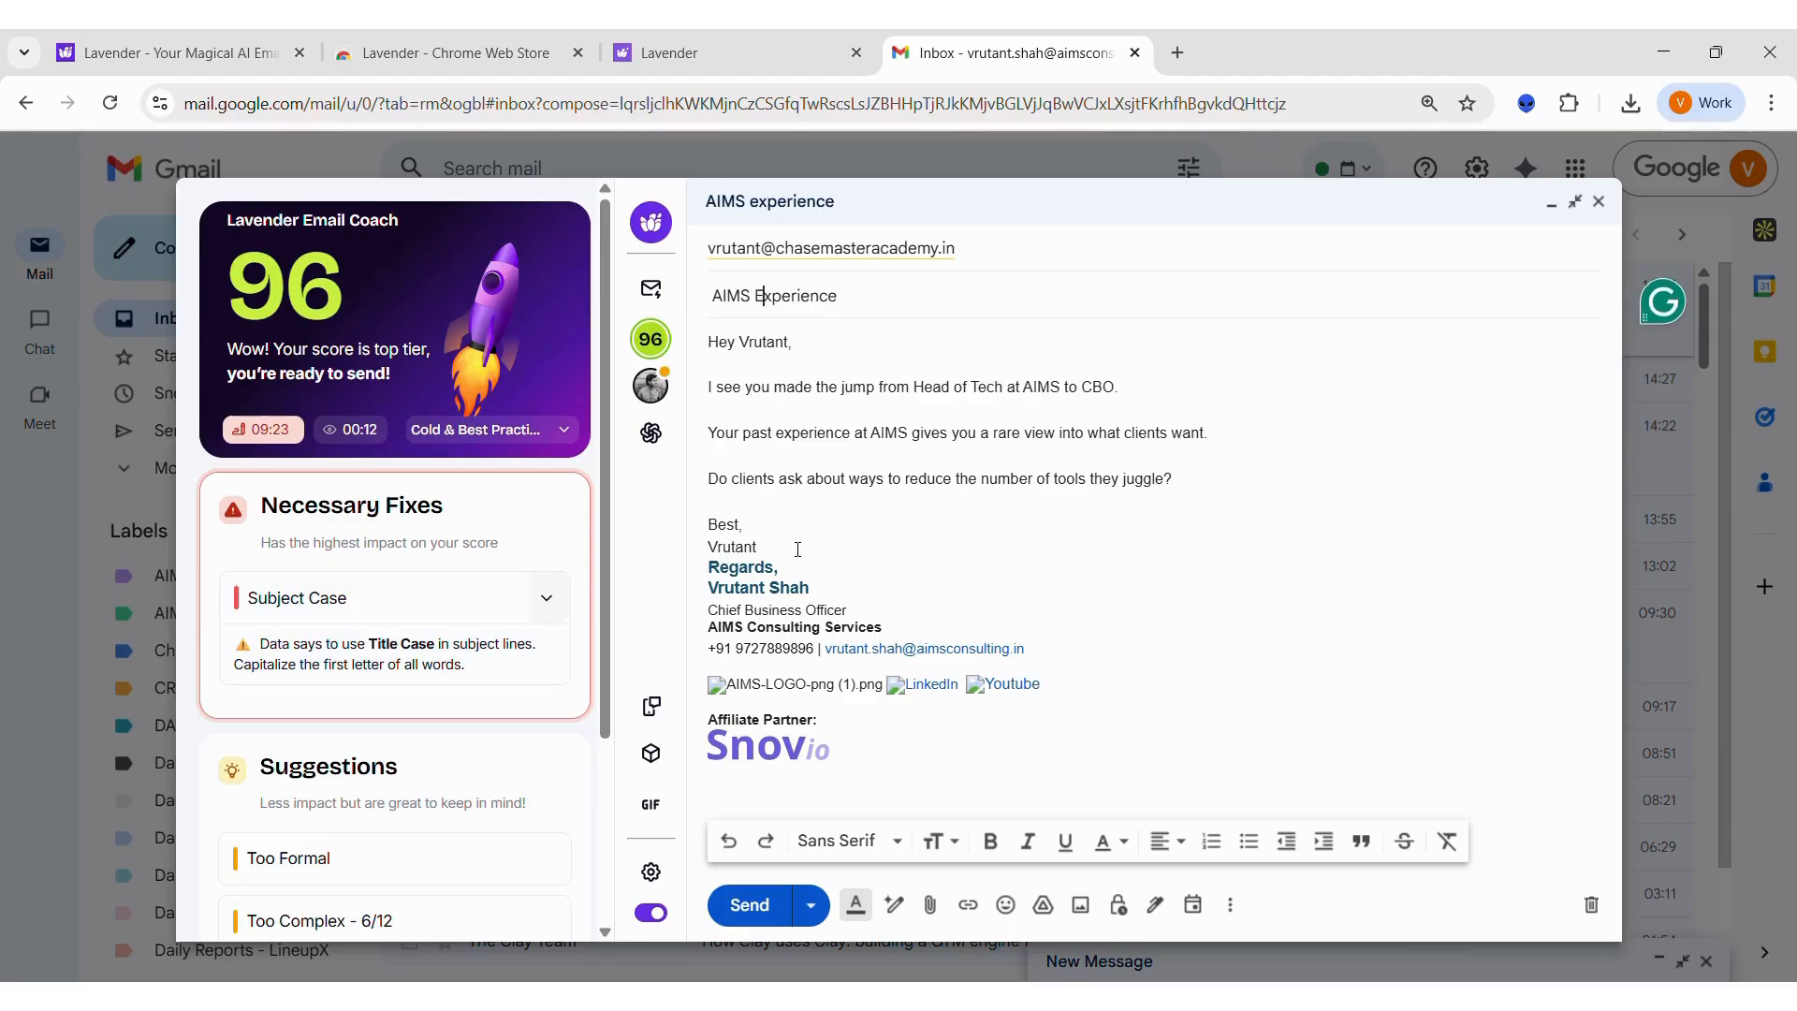
click(798, 549)
scroll(393, 503, down, 3)
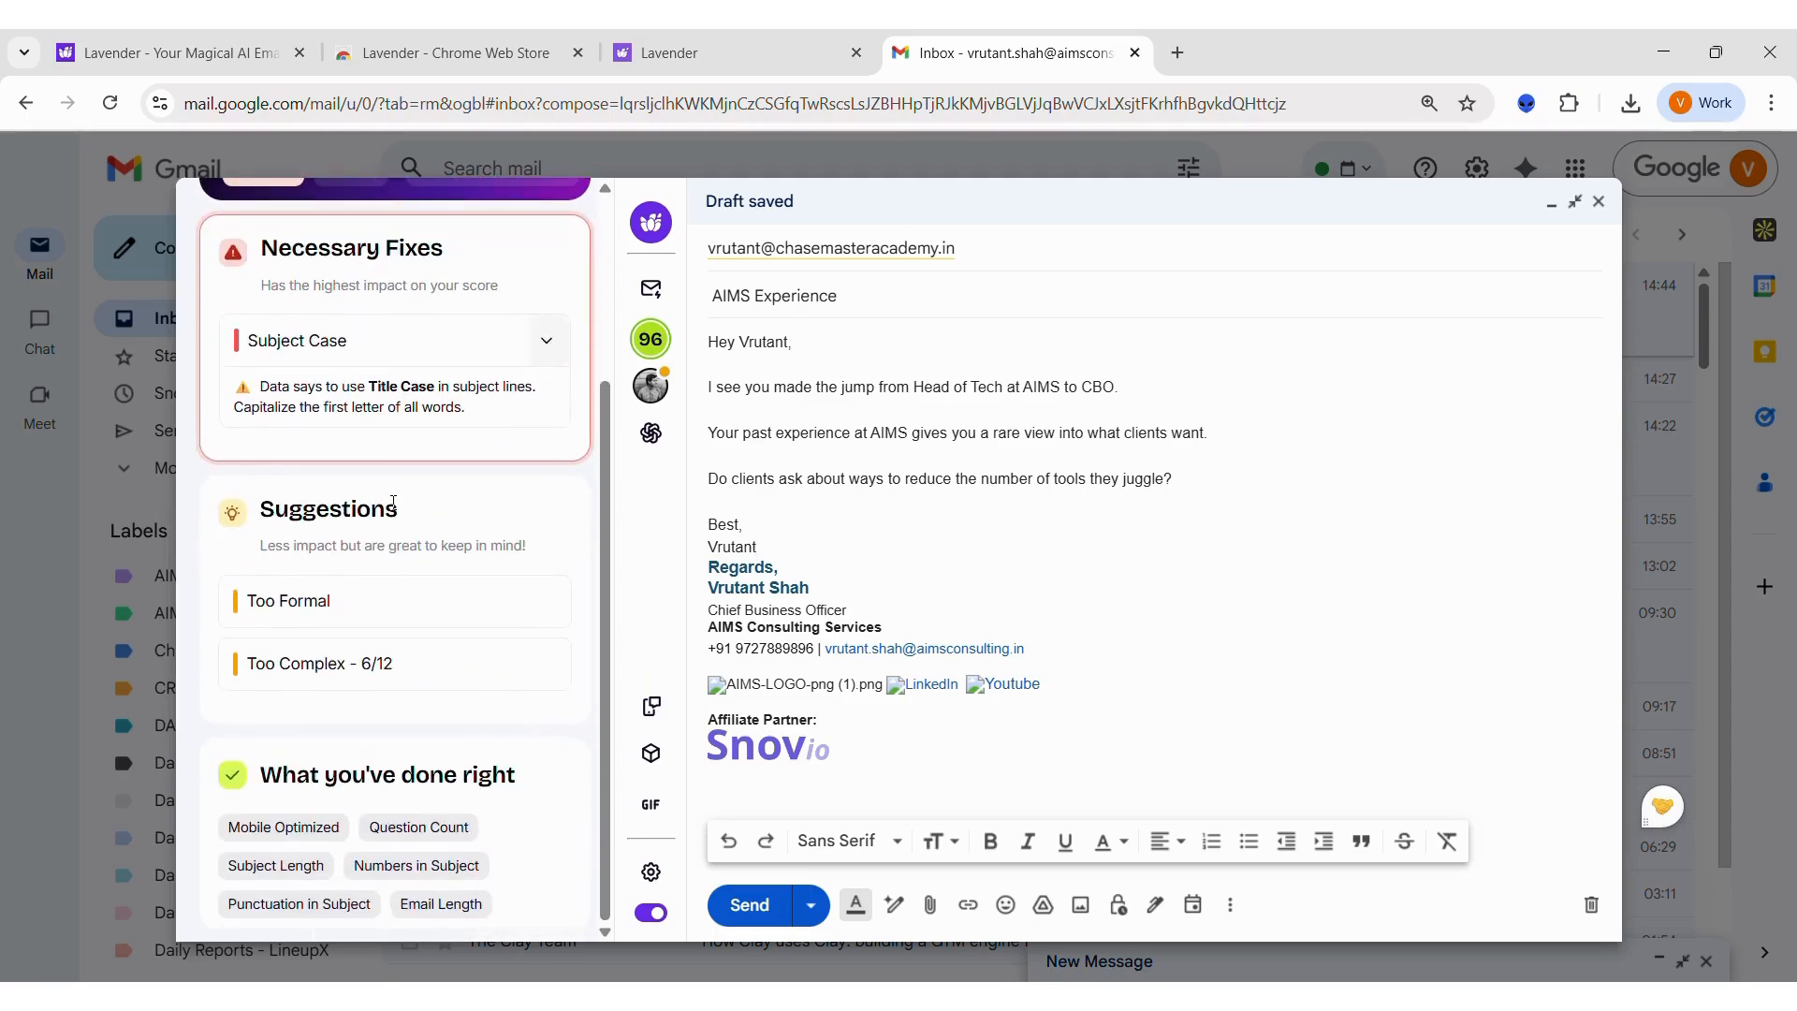
scroll(393, 502, up, 2)
scroll(393, 503, up, 1)
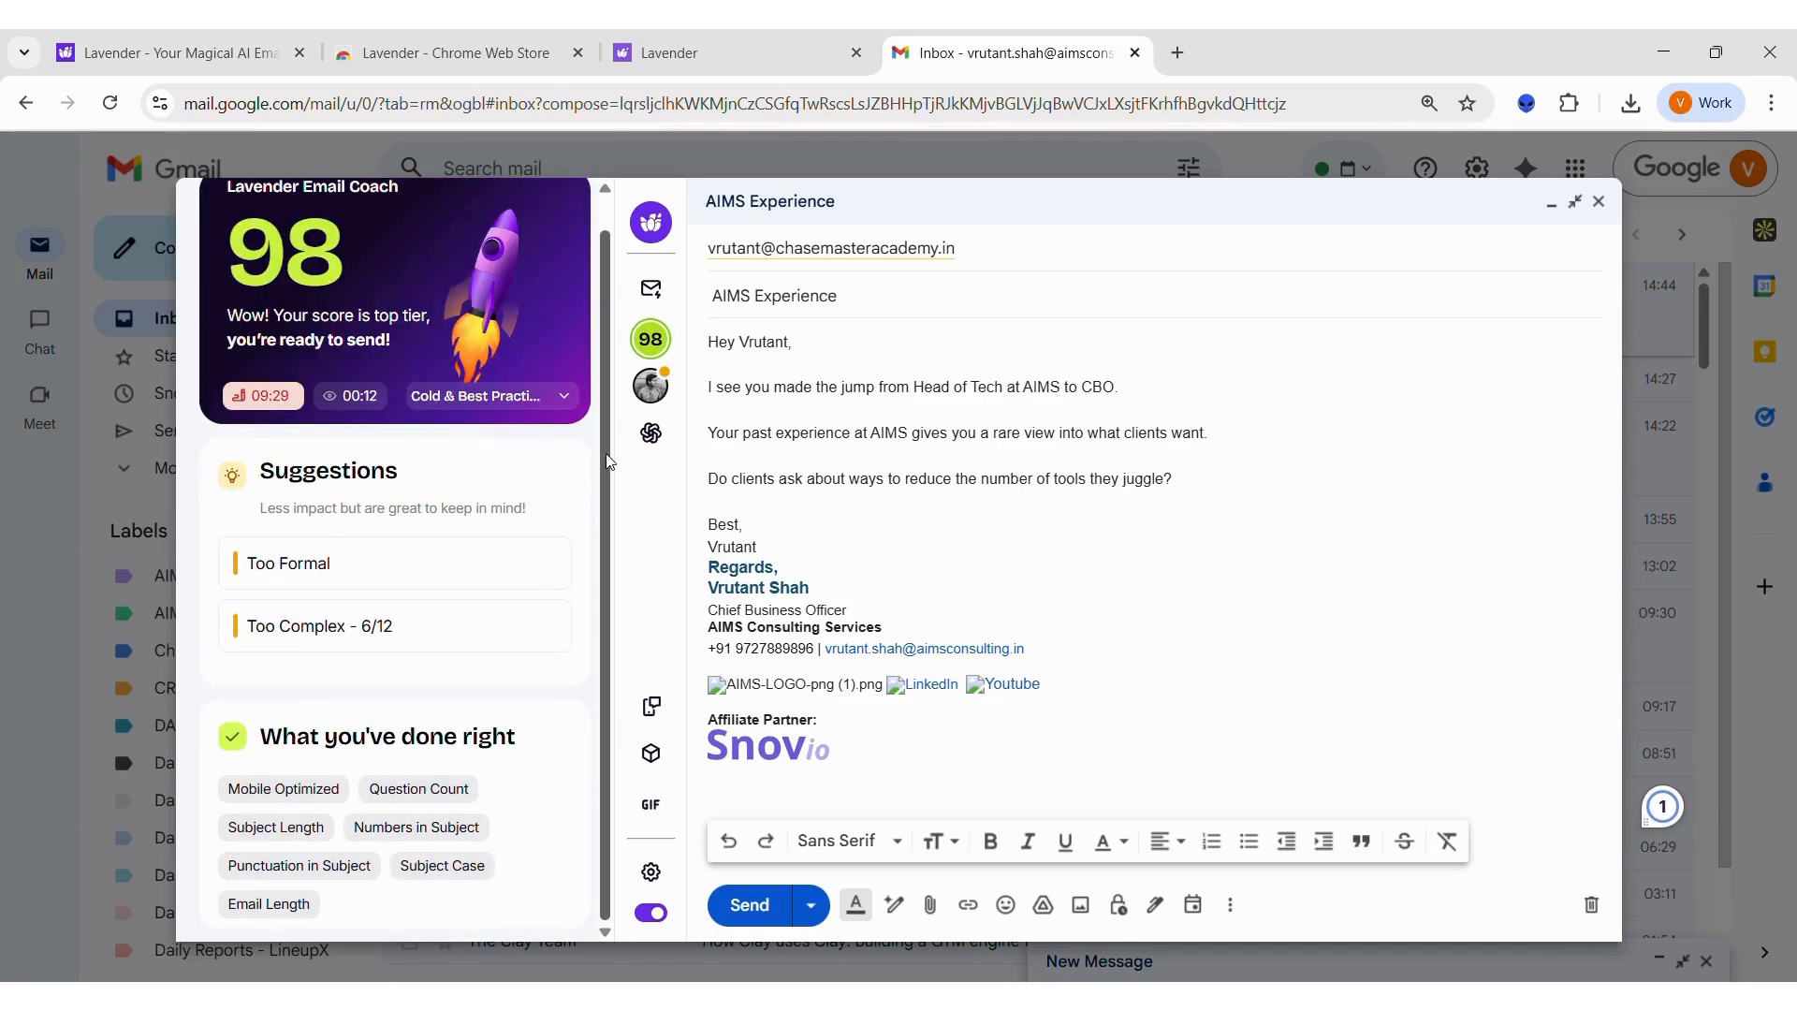
scroll(472, 471, up, 1)
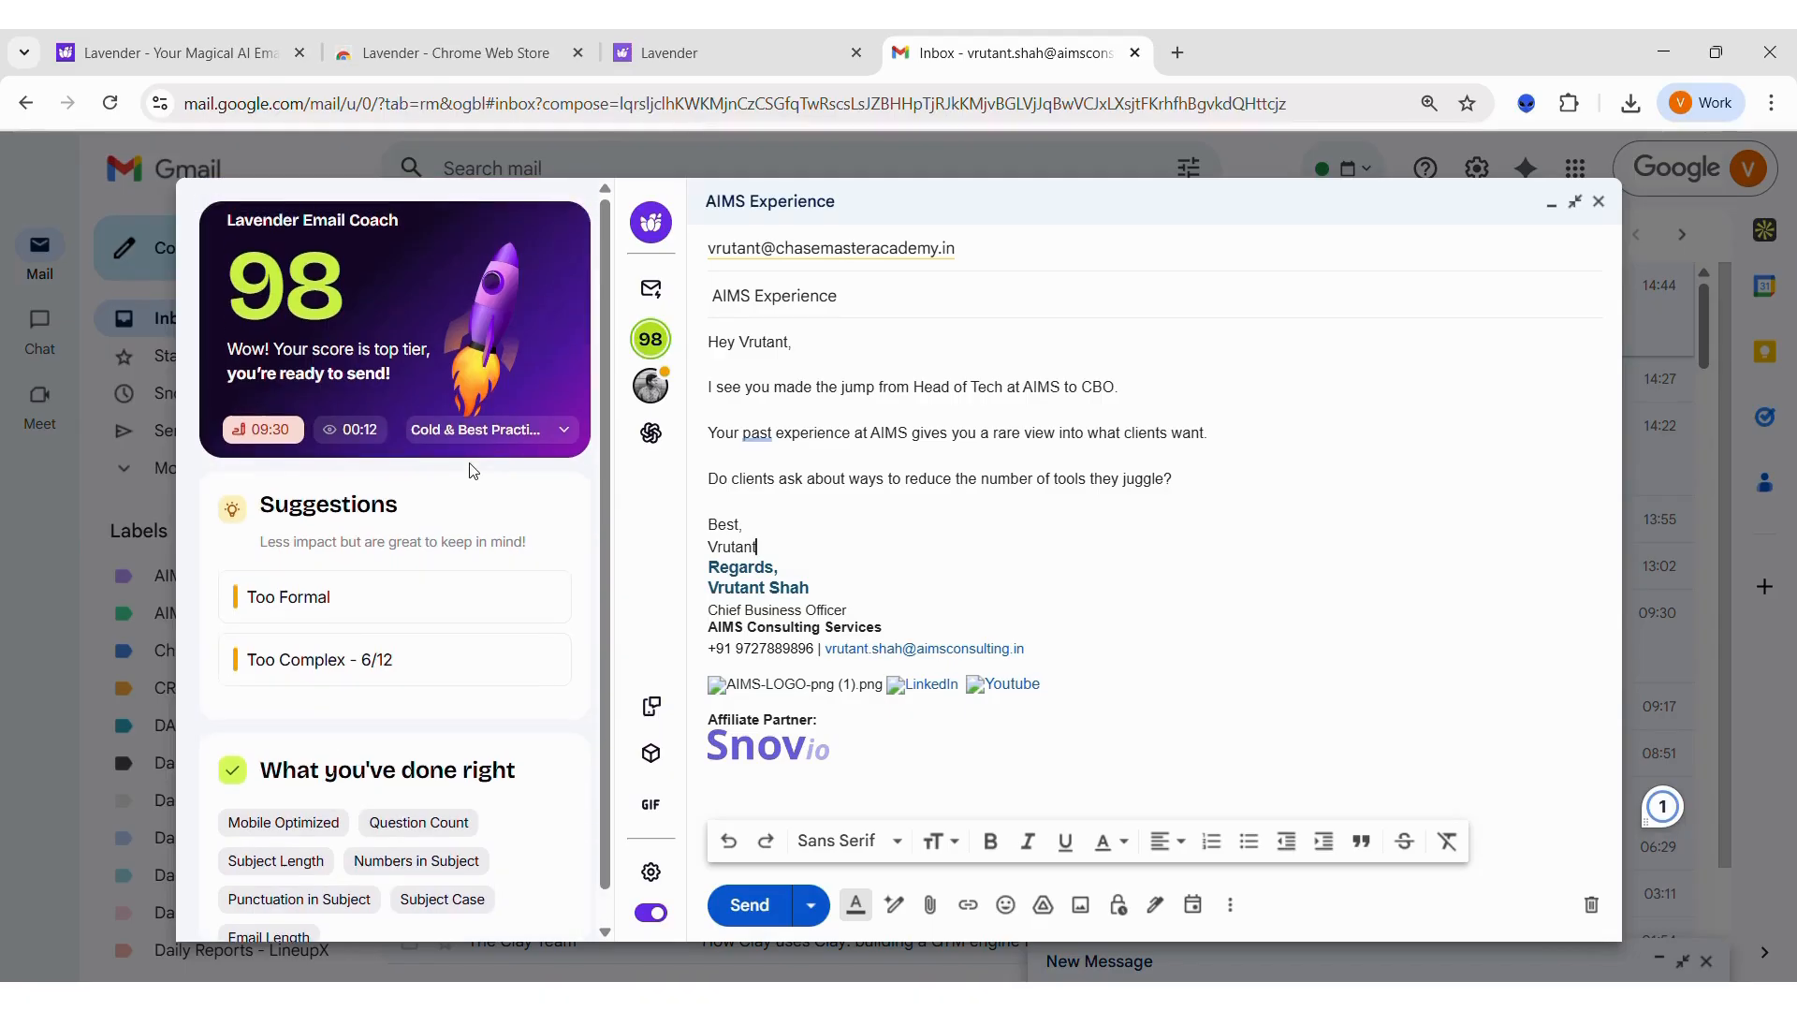
Step: Ask Lavender's ChatGPT assistant to "Create a cold email for pitching lead generation services"
click(652, 434)
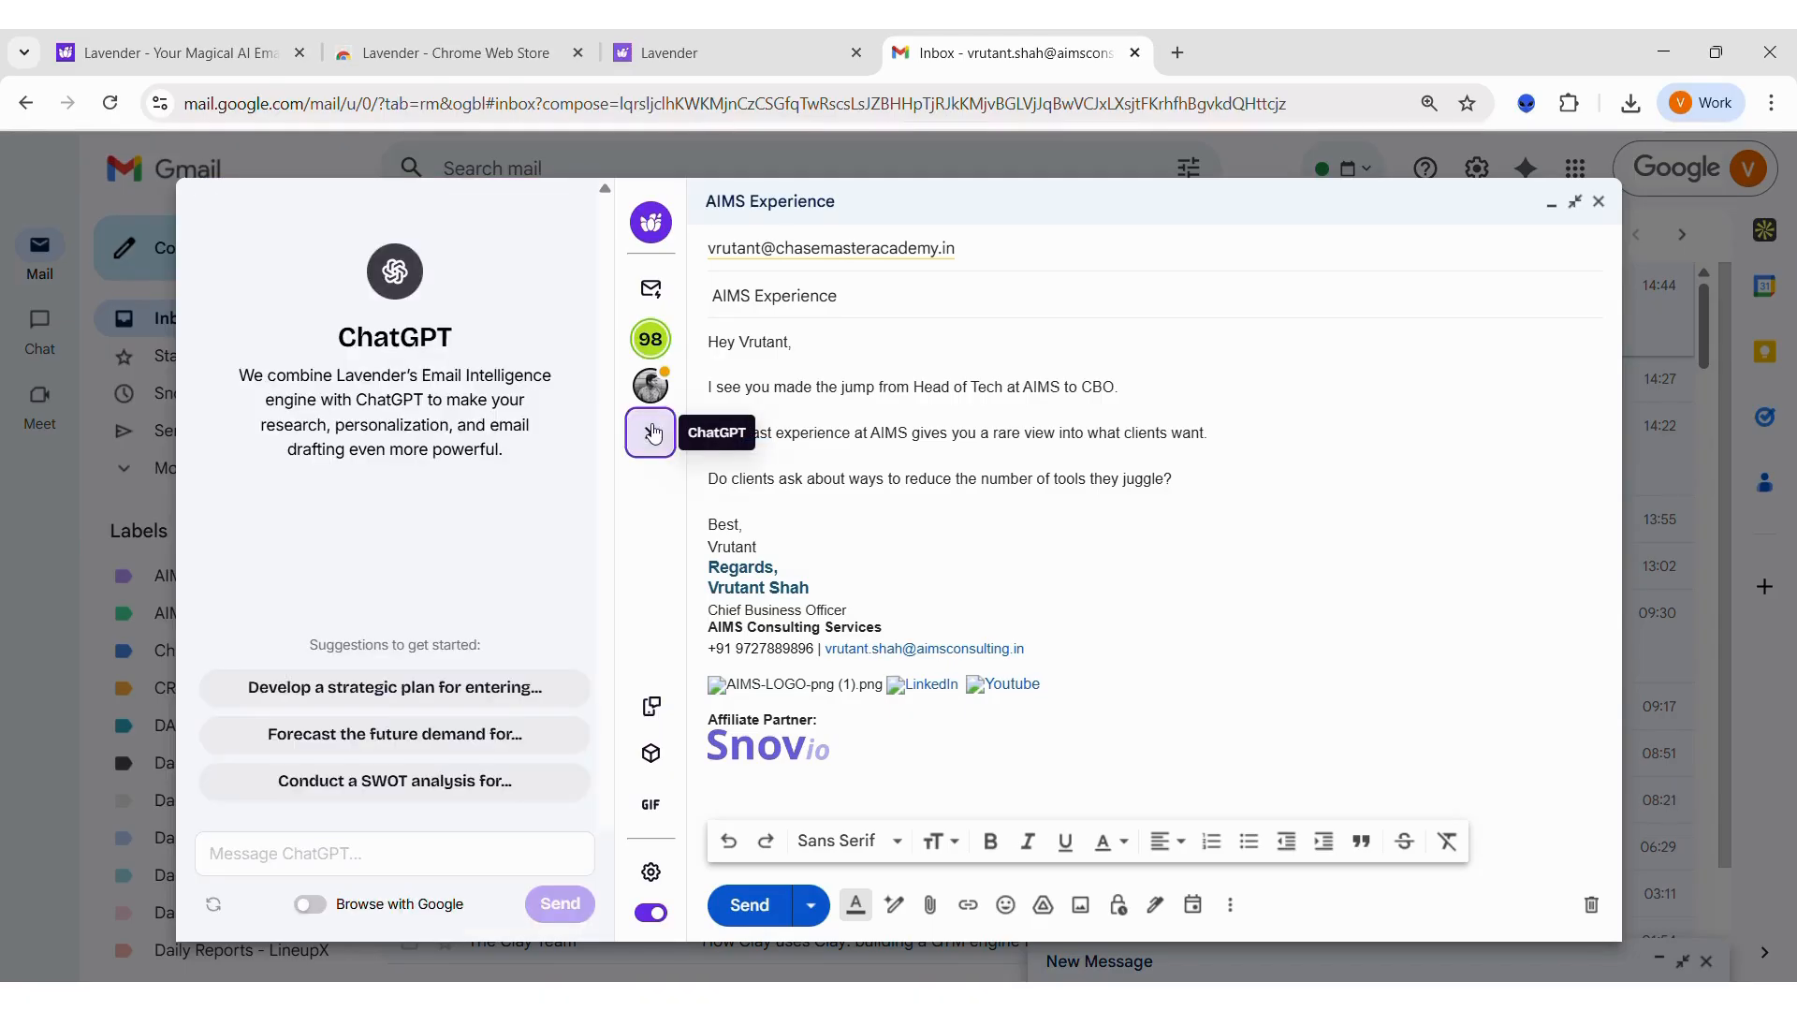
click(404, 864)
text(Create)
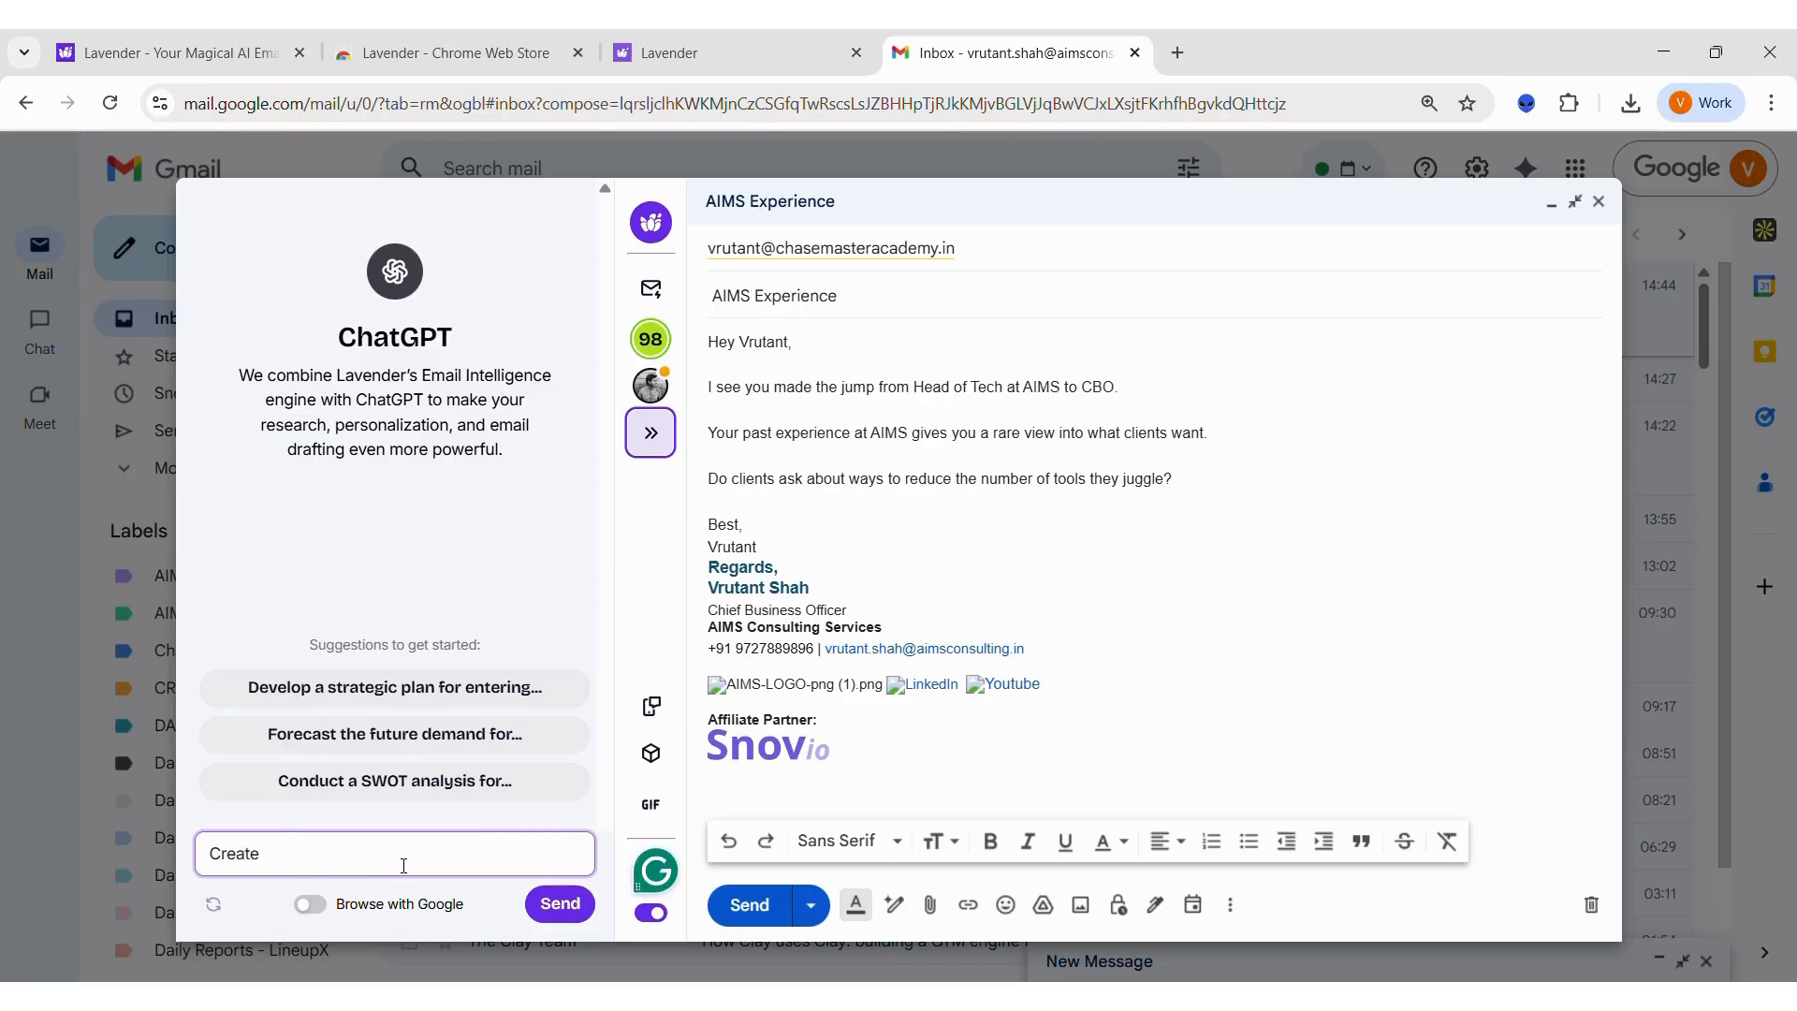
text( a cold email for pitching lead g)
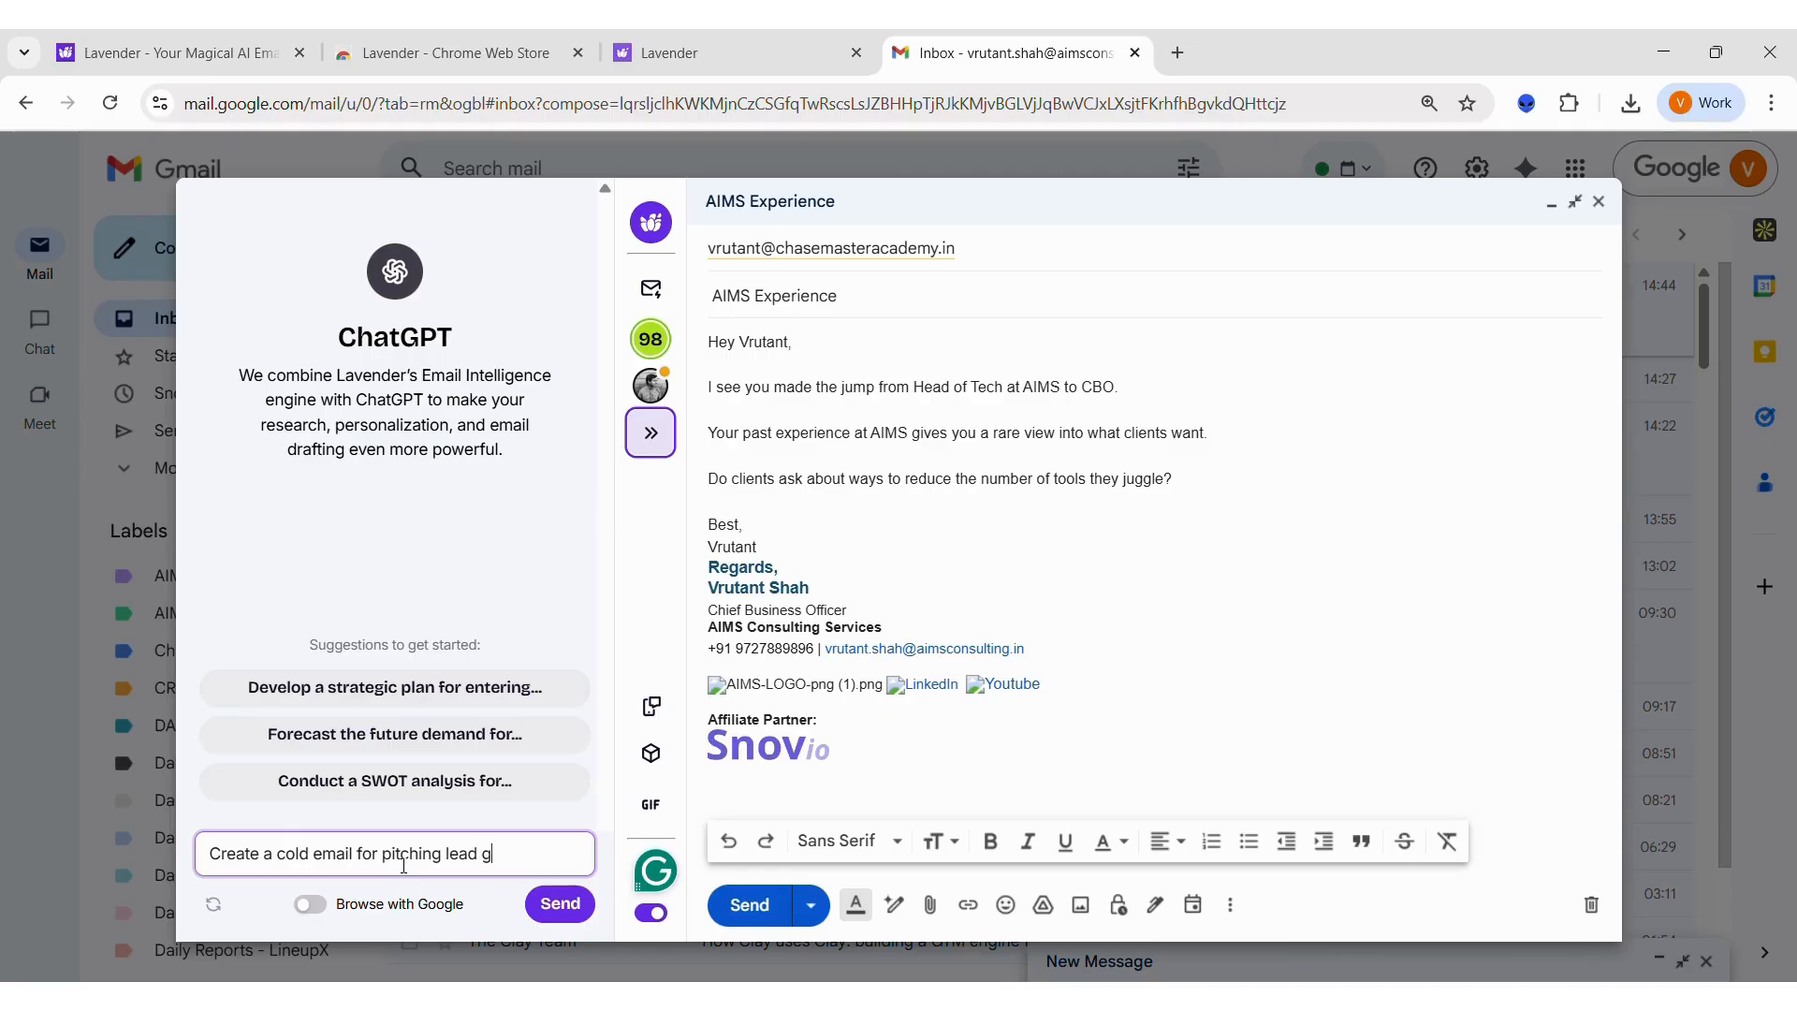
text(eneration services)
key(Return)
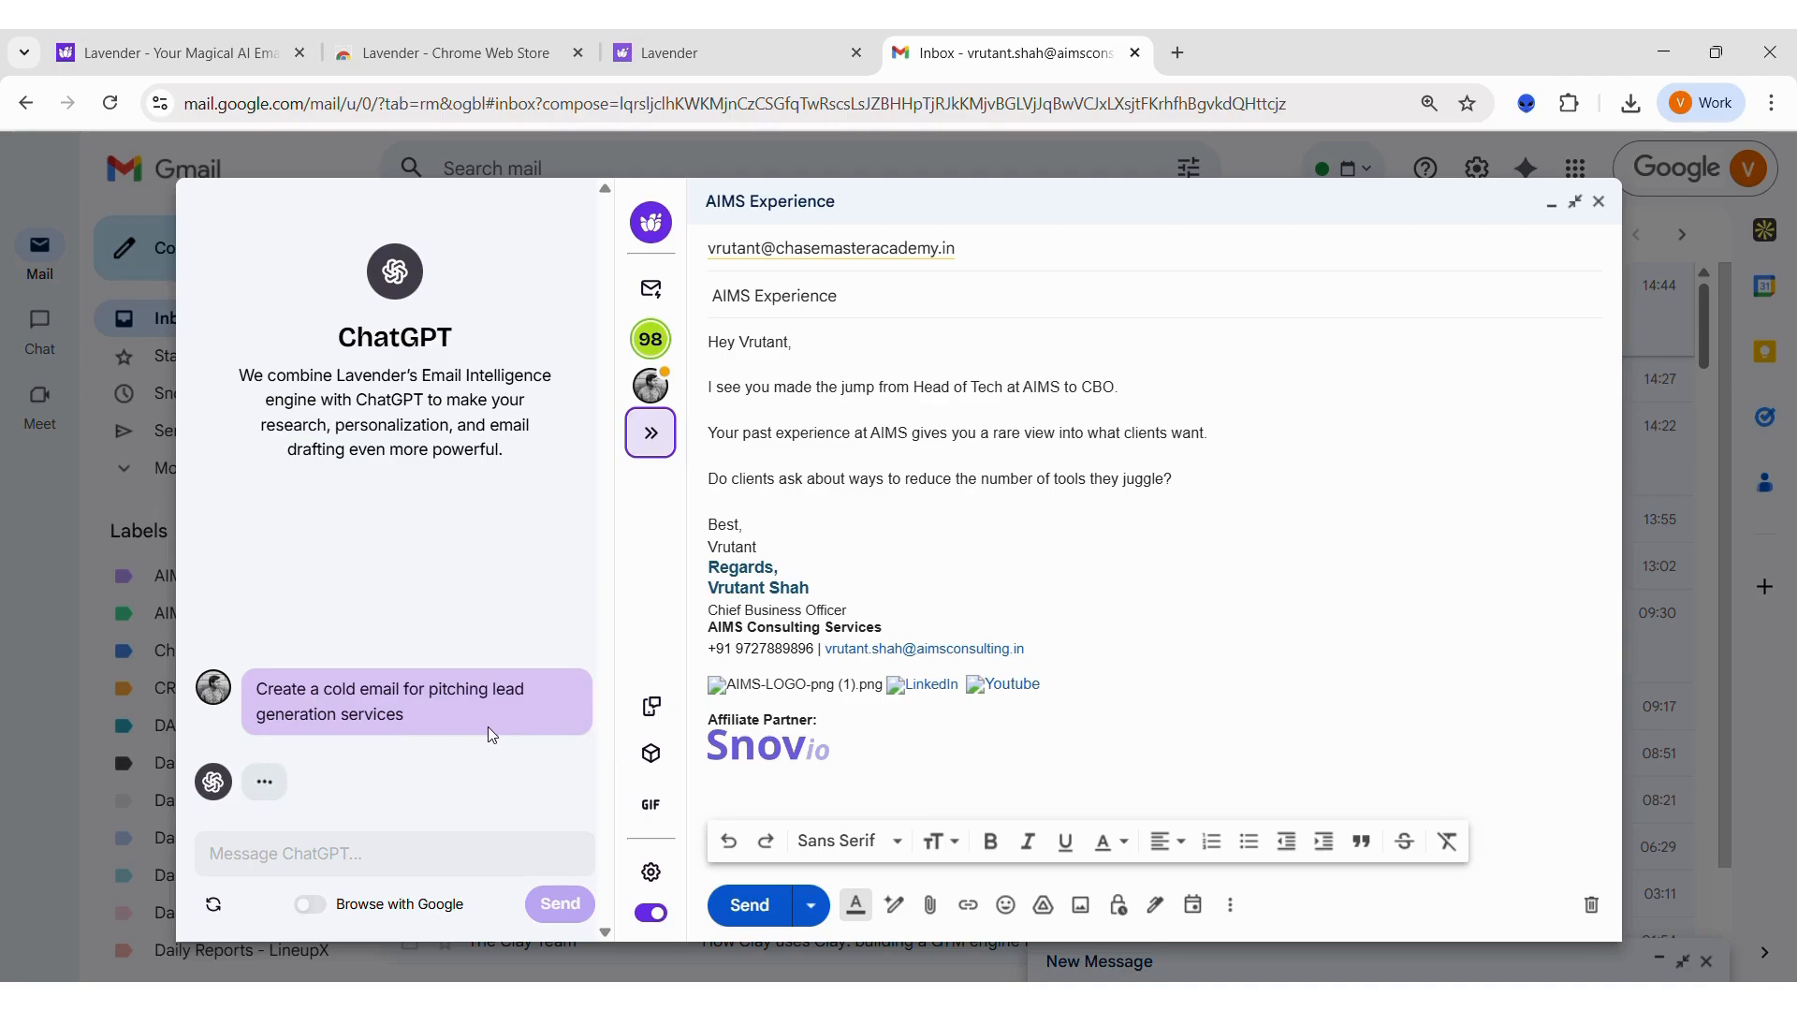
Step: Read through ChatGPT's generated email, copy it and replace the message text above the signature with it
scroll(487, 734, down, 3)
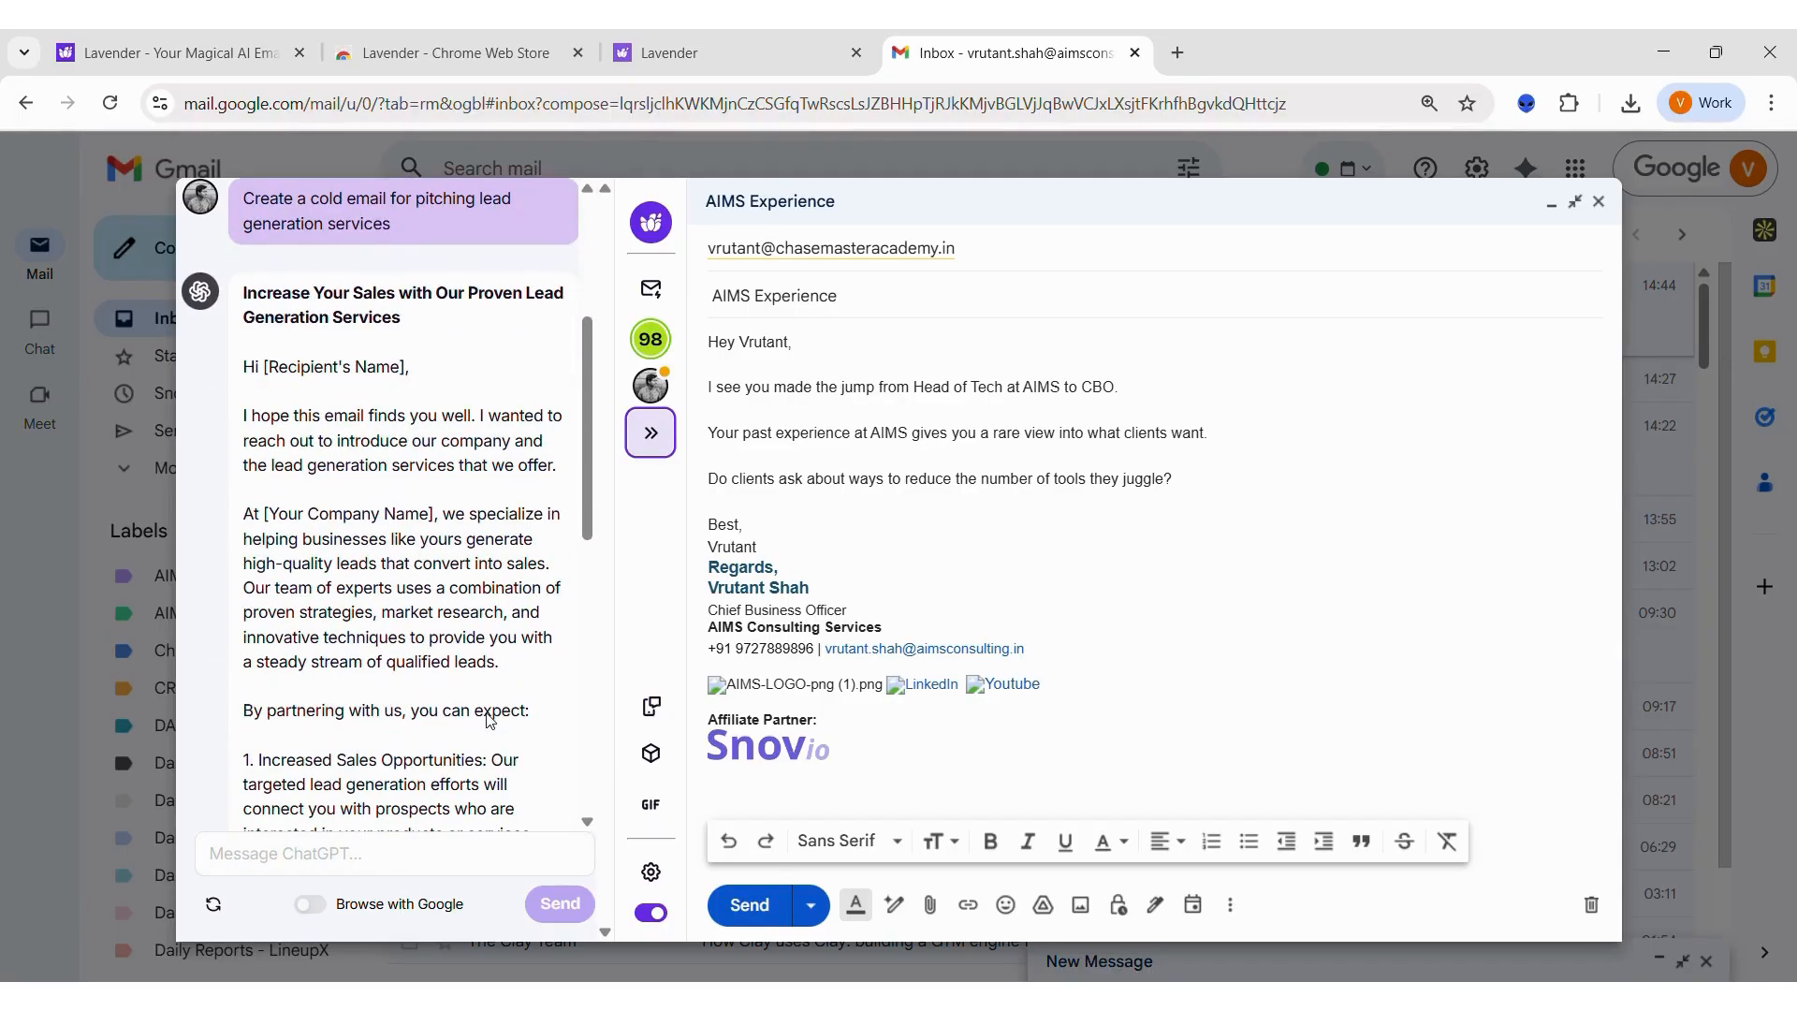
scroll(438, 491, down, 5)
scroll(438, 491, down, 1)
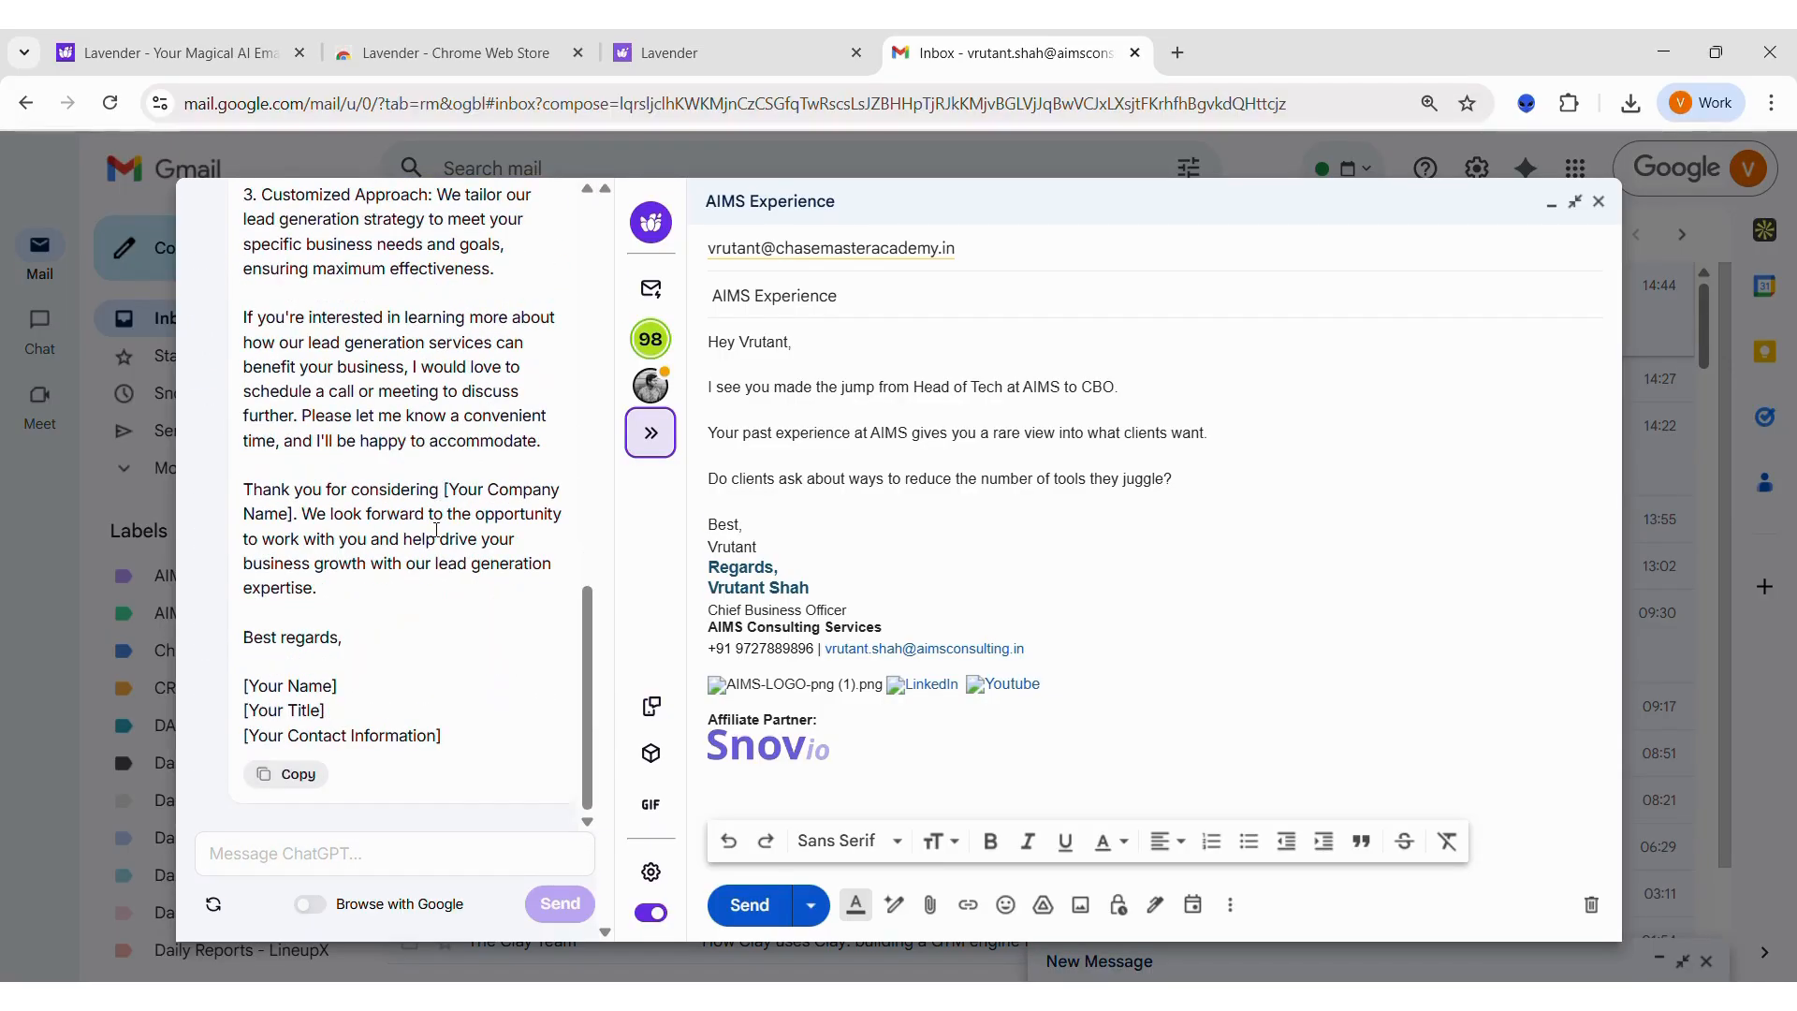
click(306, 772)
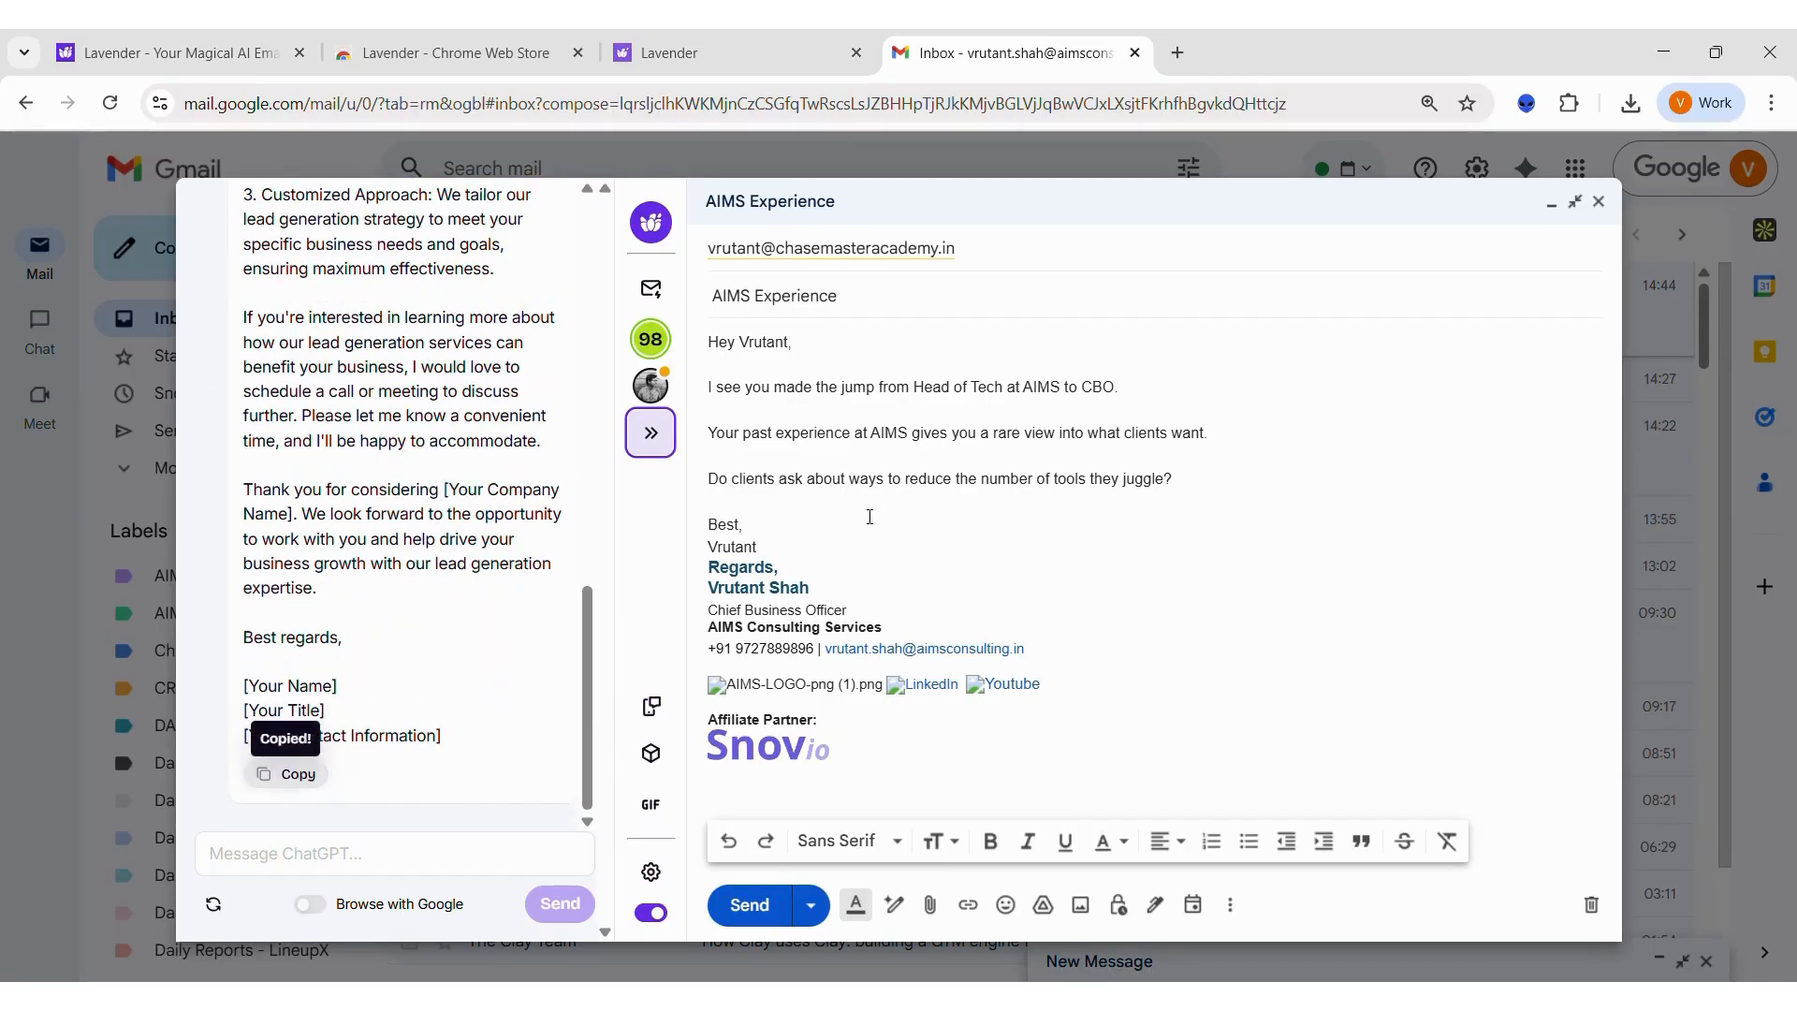
drag(756, 547, 712, 341)
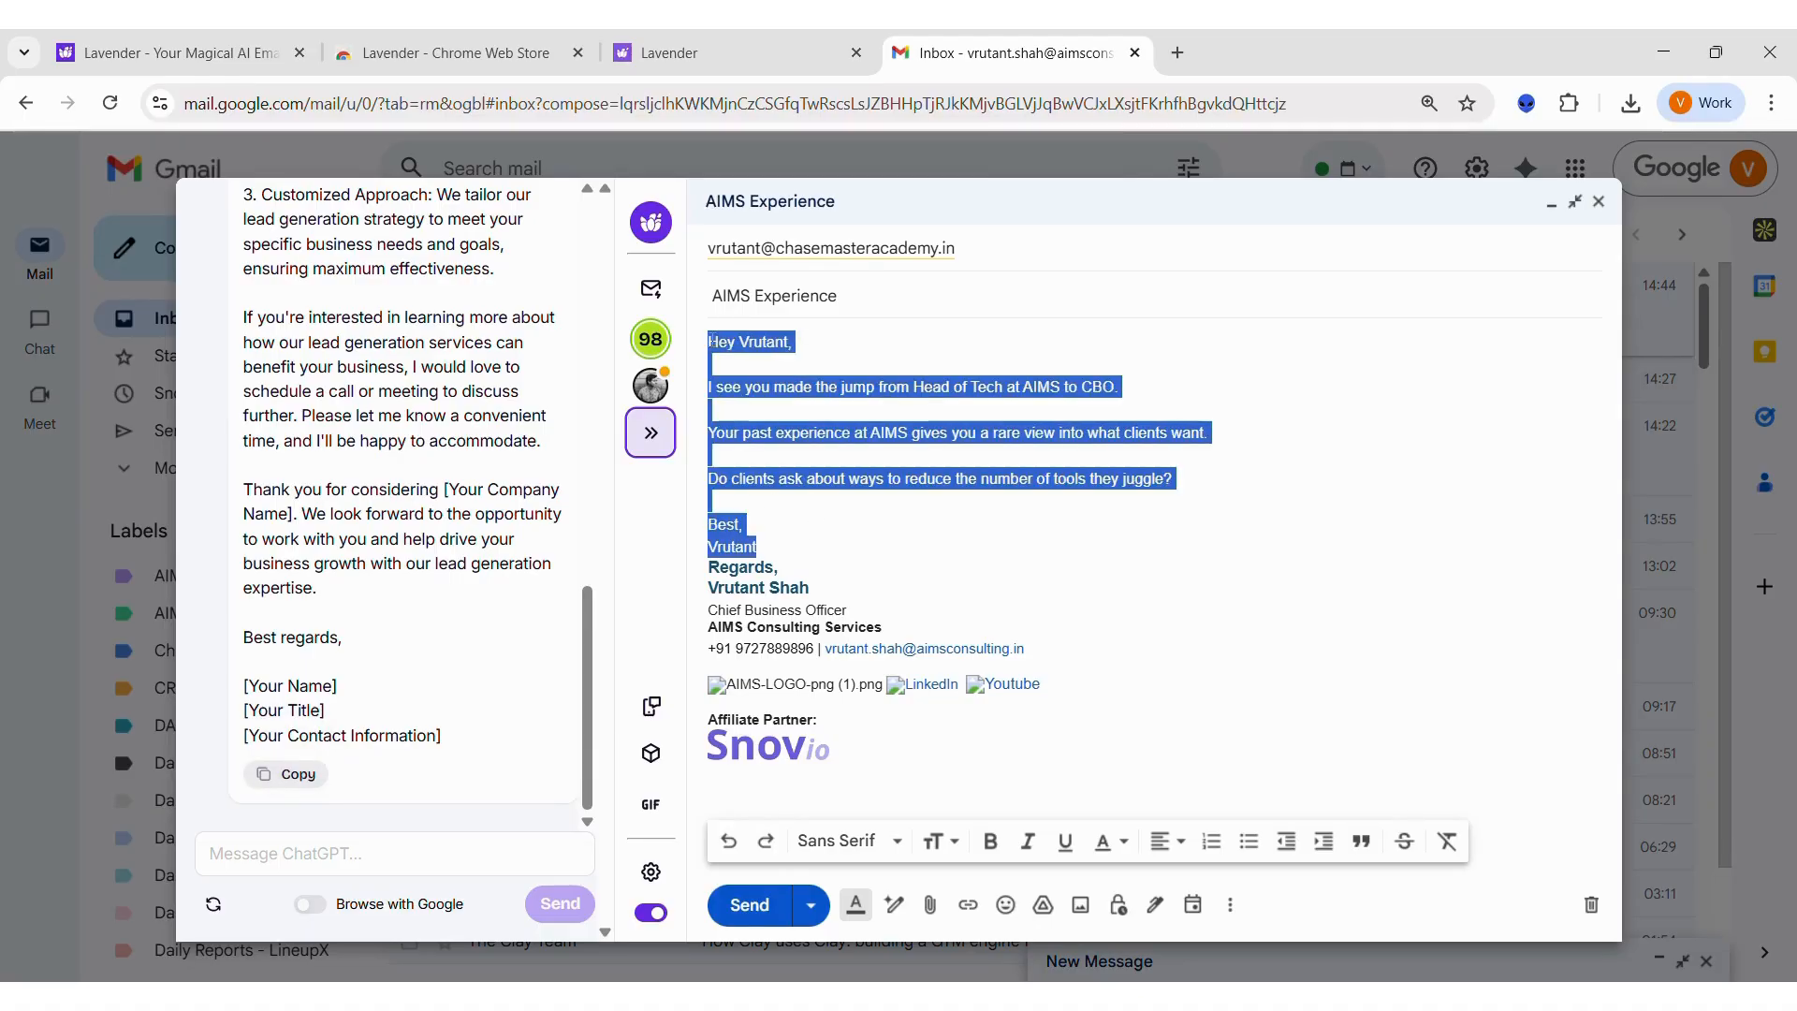
key(BackSpace)
key(ctrl+v)
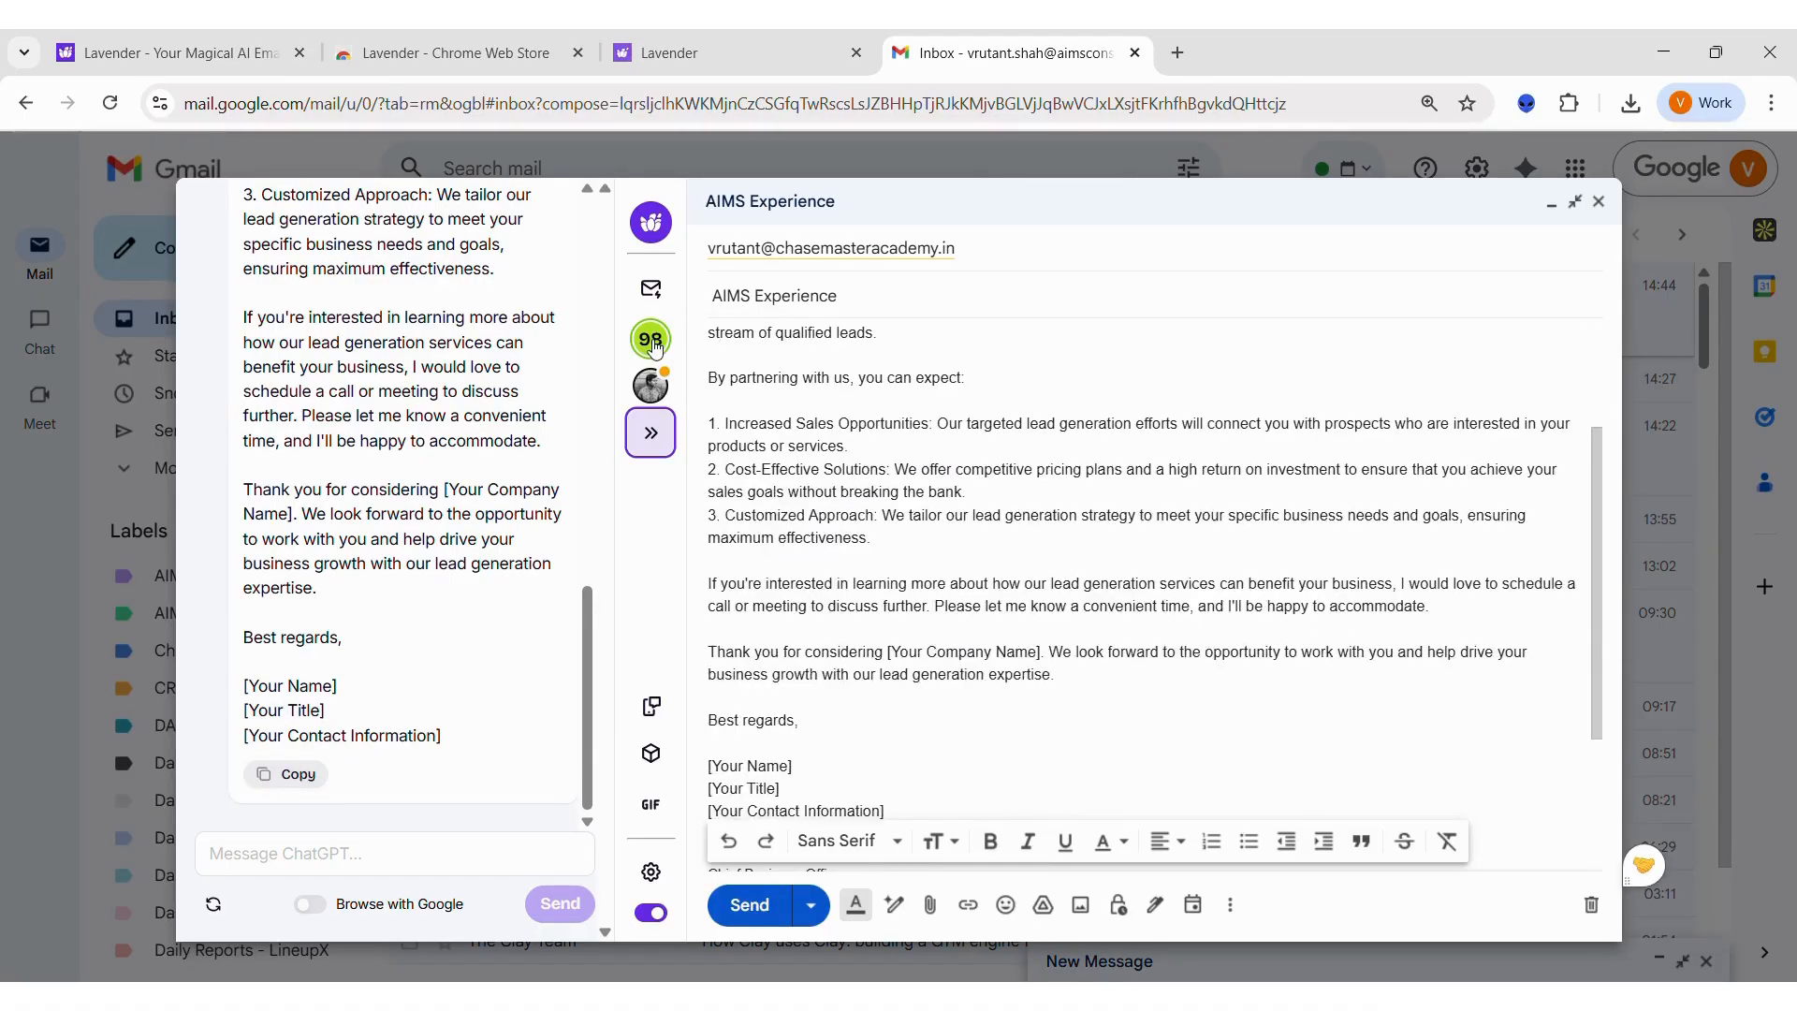
Step: Bring up the Email Coach and review the new draft together with its updated score and fixes
click(653, 344)
click(834, 537)
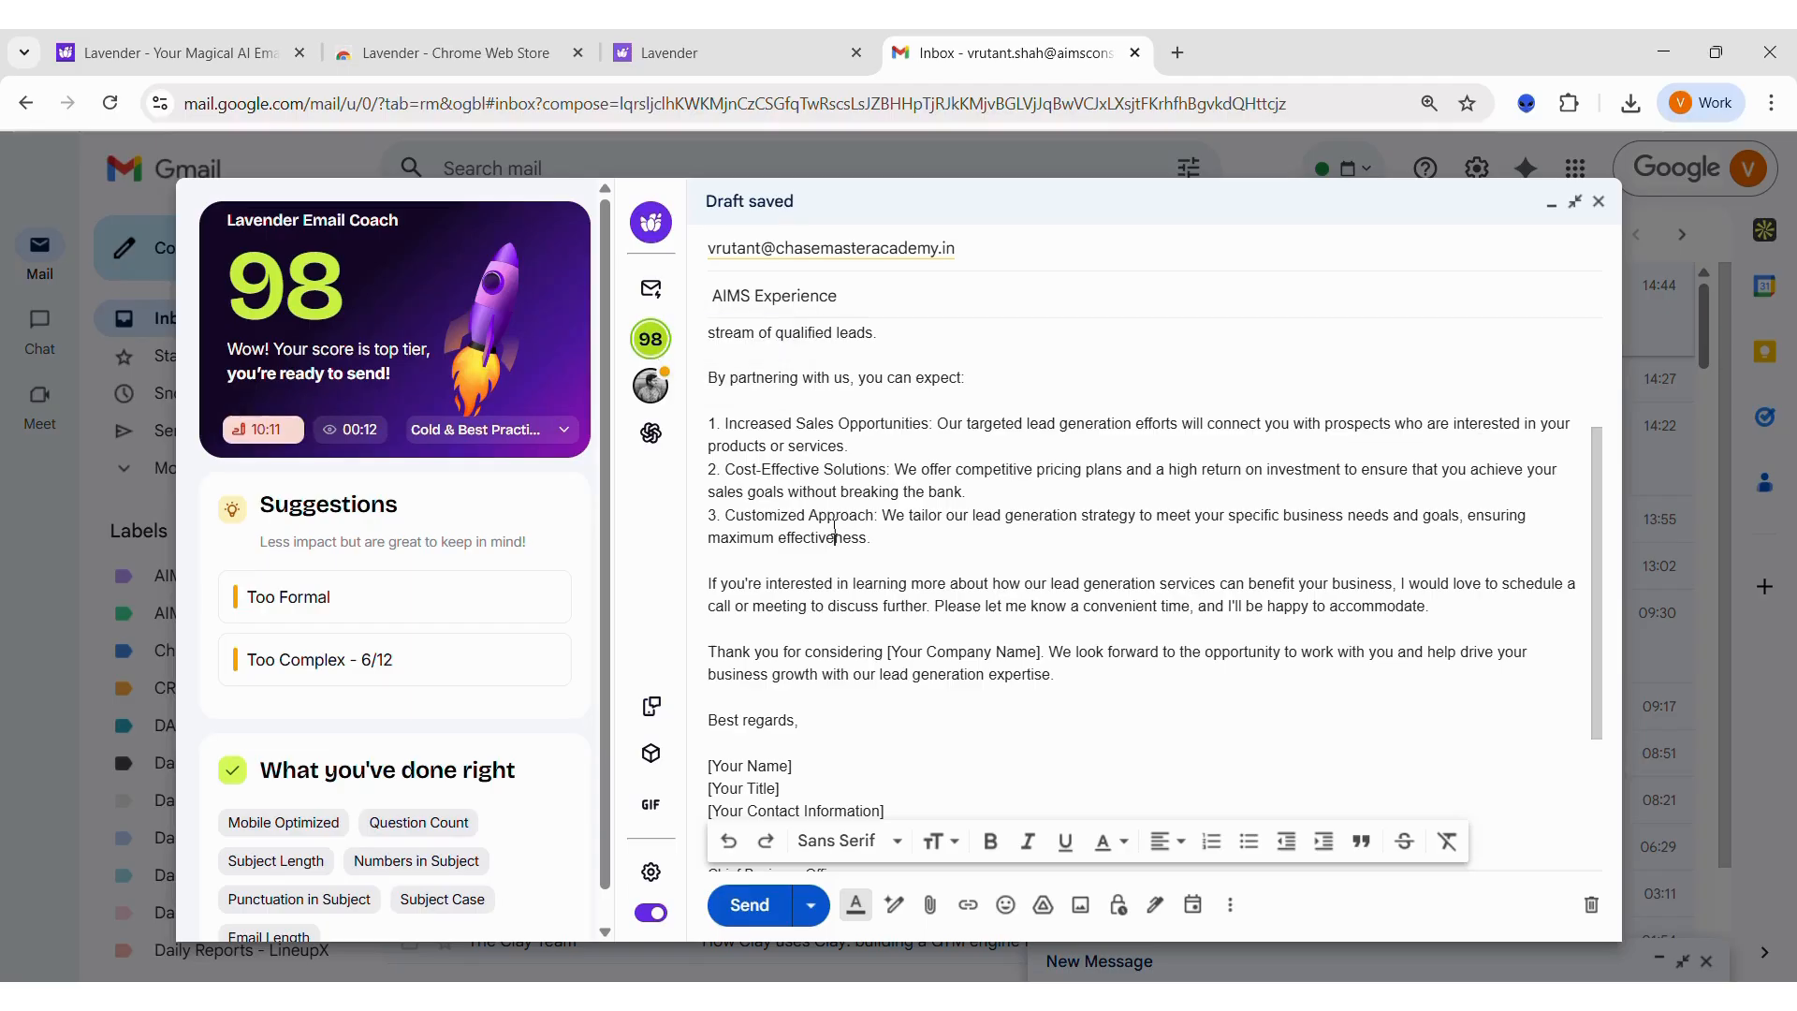
scroll(834, 527, up, 3)
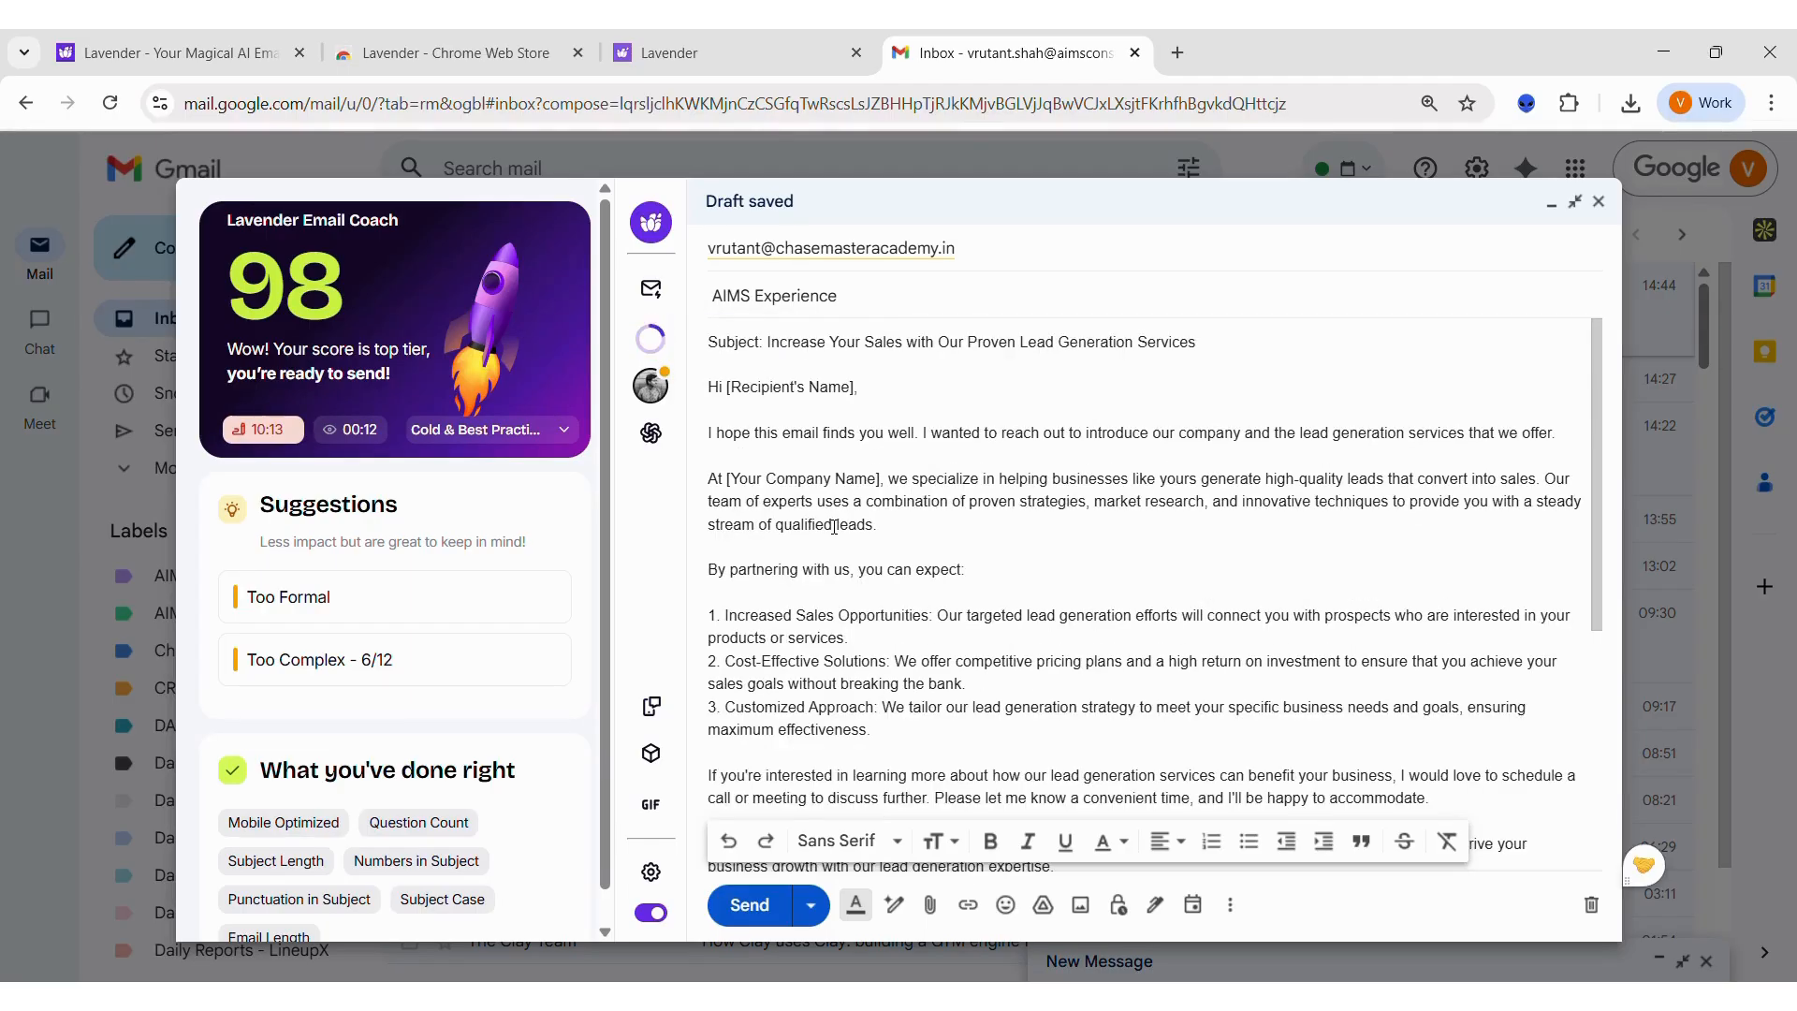
scroll(834, 527, down, 3)
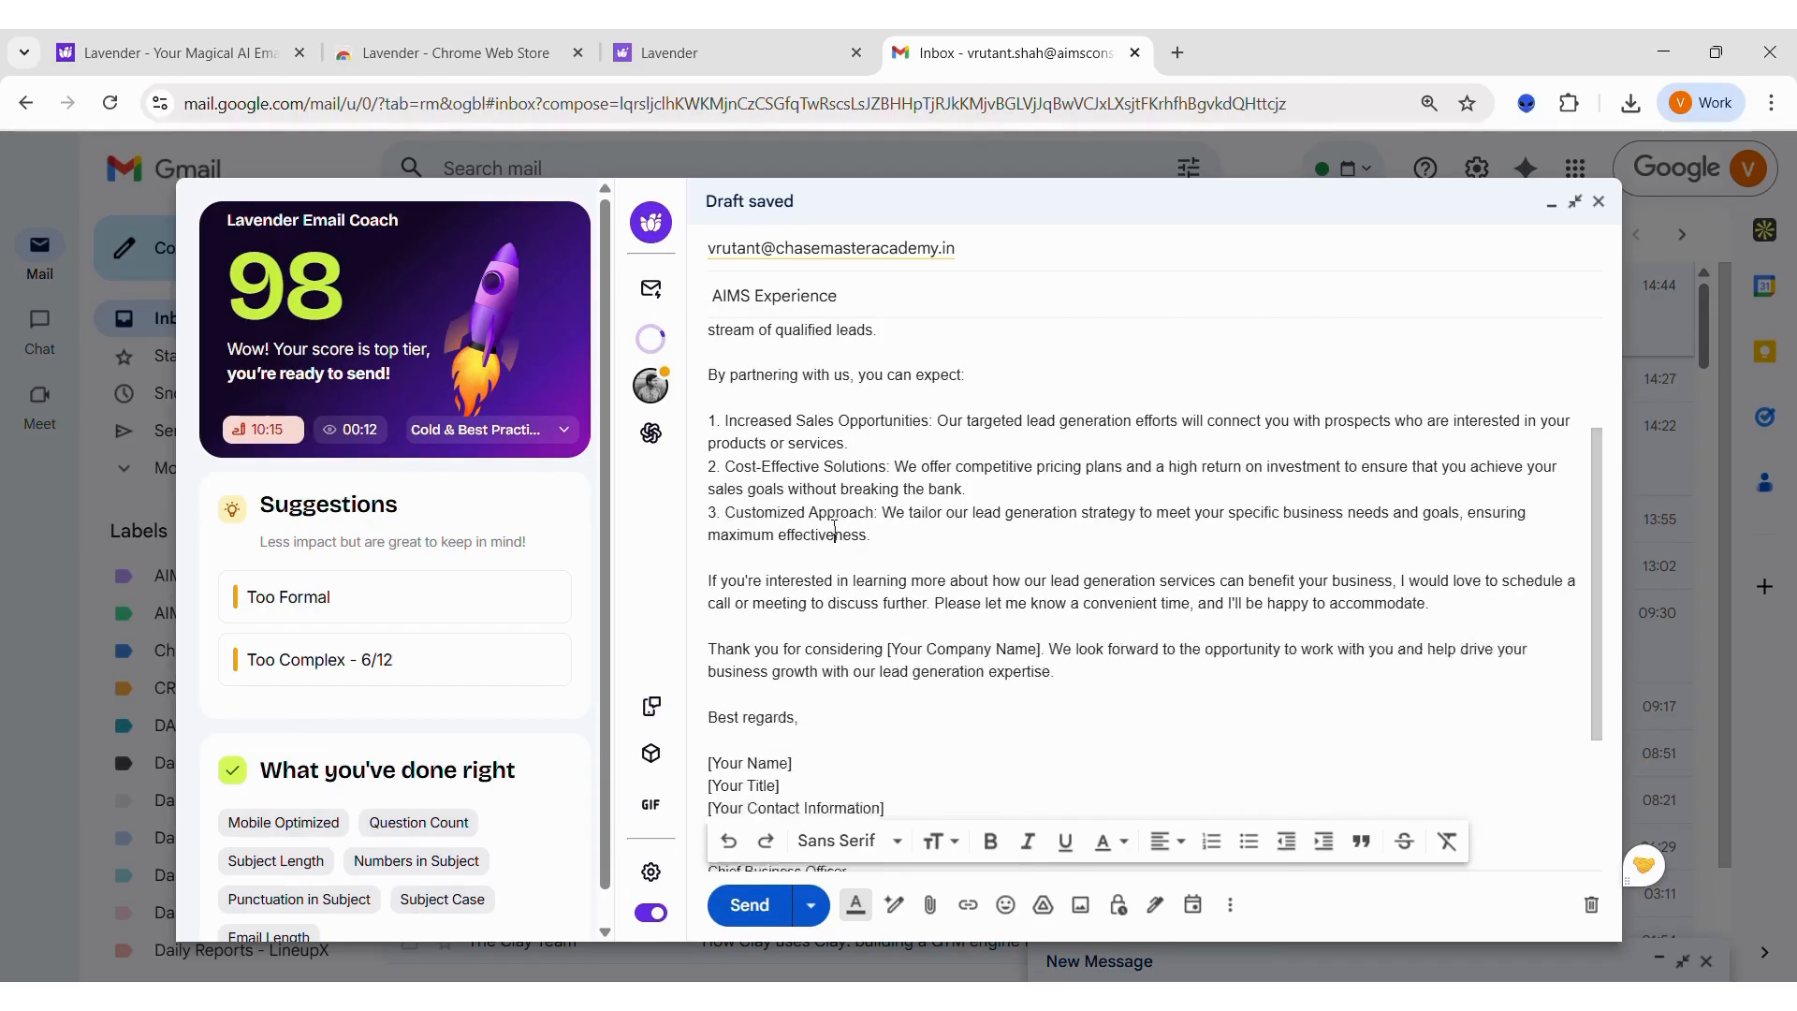
scroll(834, 527, up, 3)
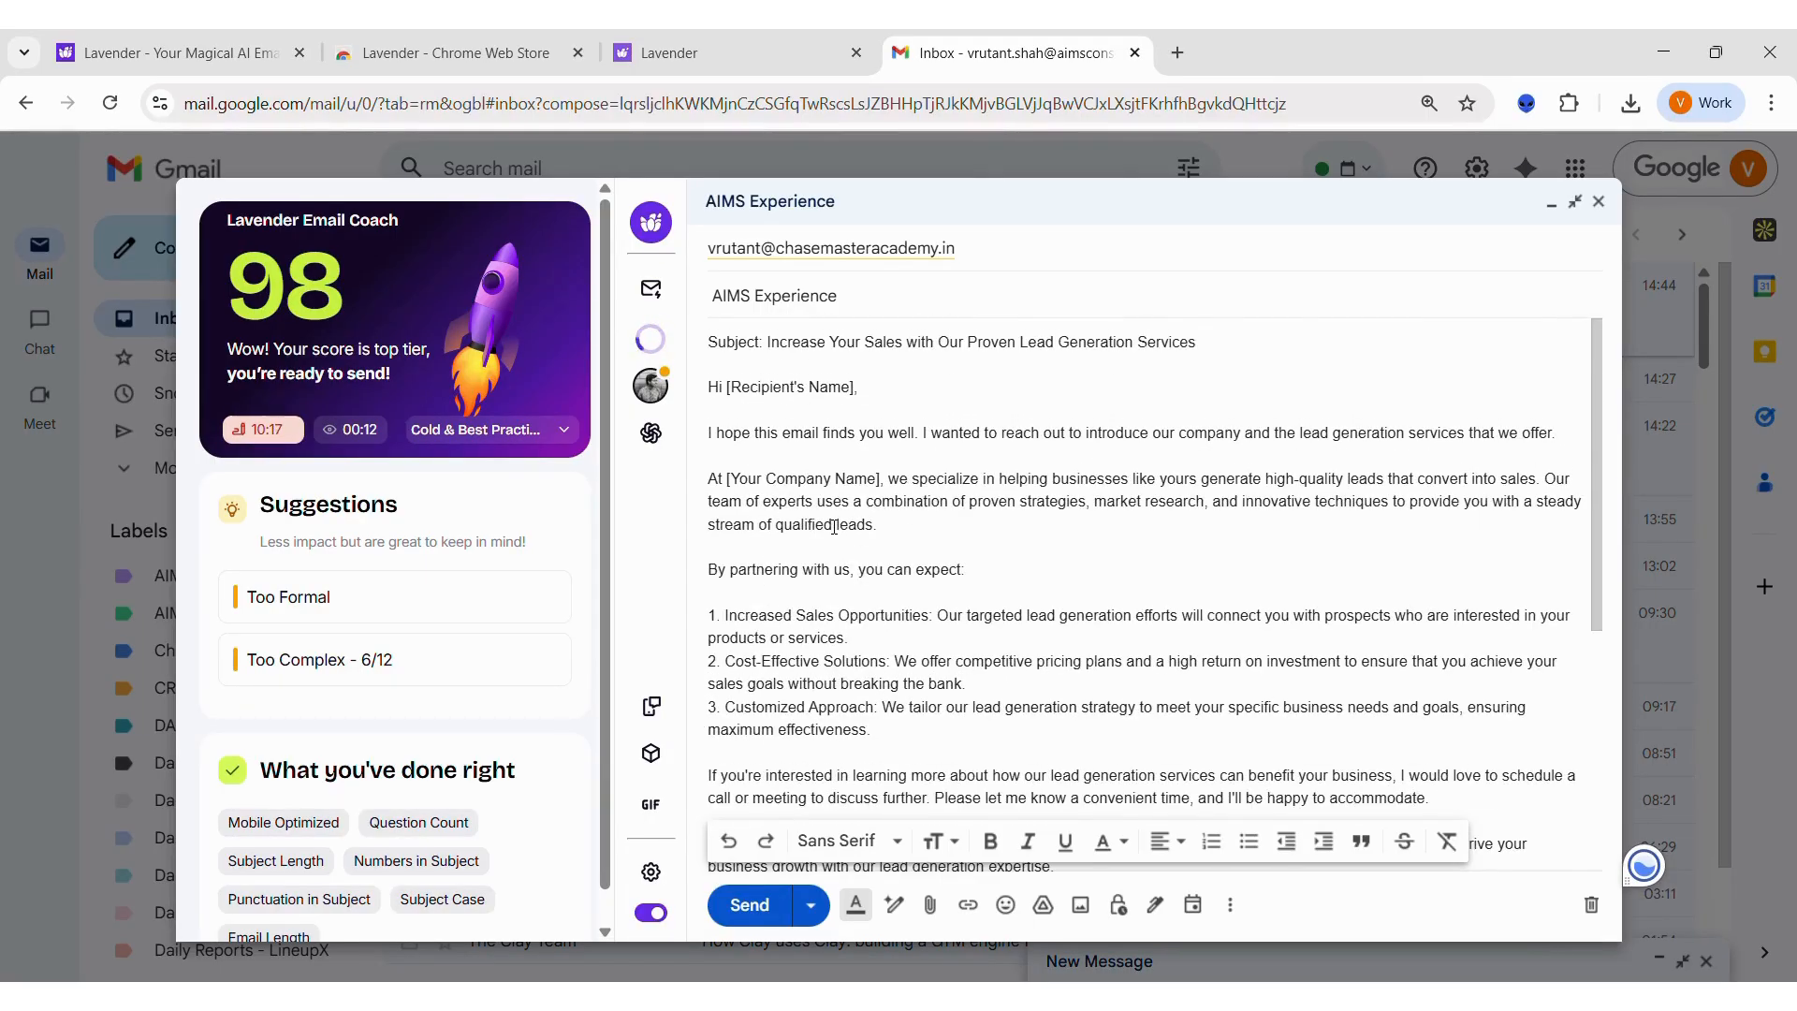
Step: Open the First Touch frameworks and read the Example and Why It Works sections of Vanilla Ice Cream
click(653, 768)
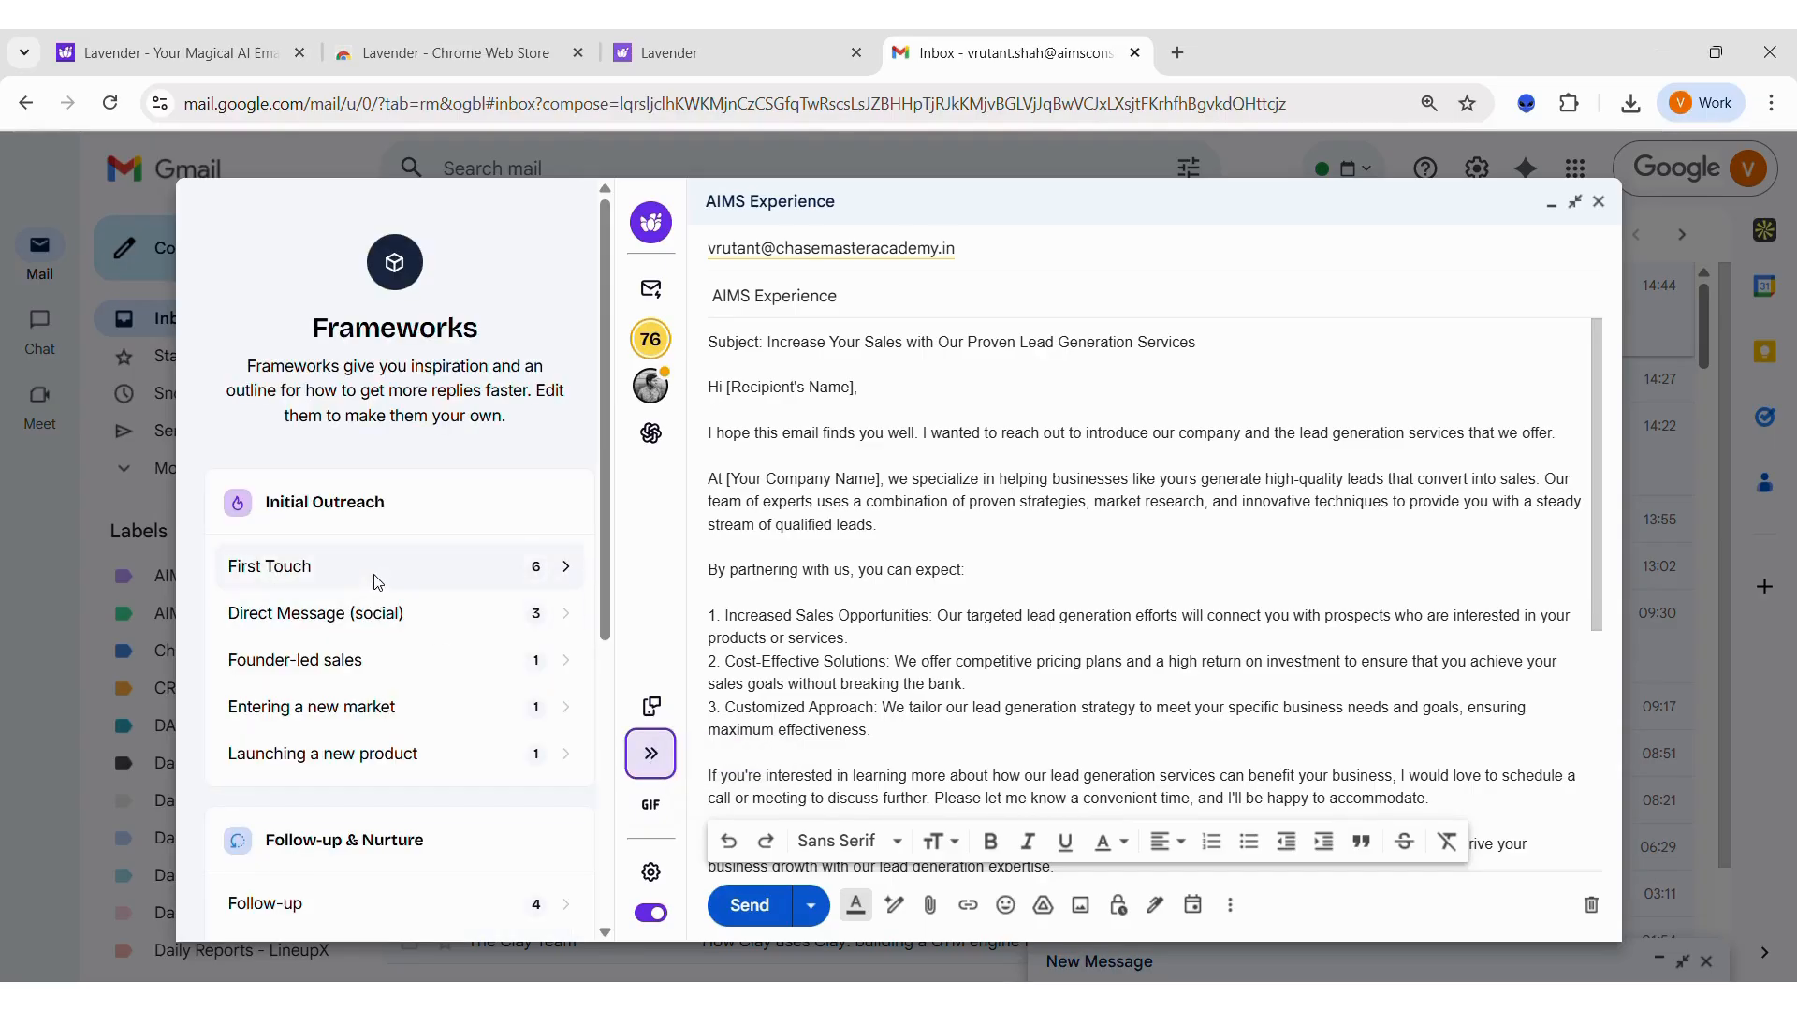
click(377, 581)
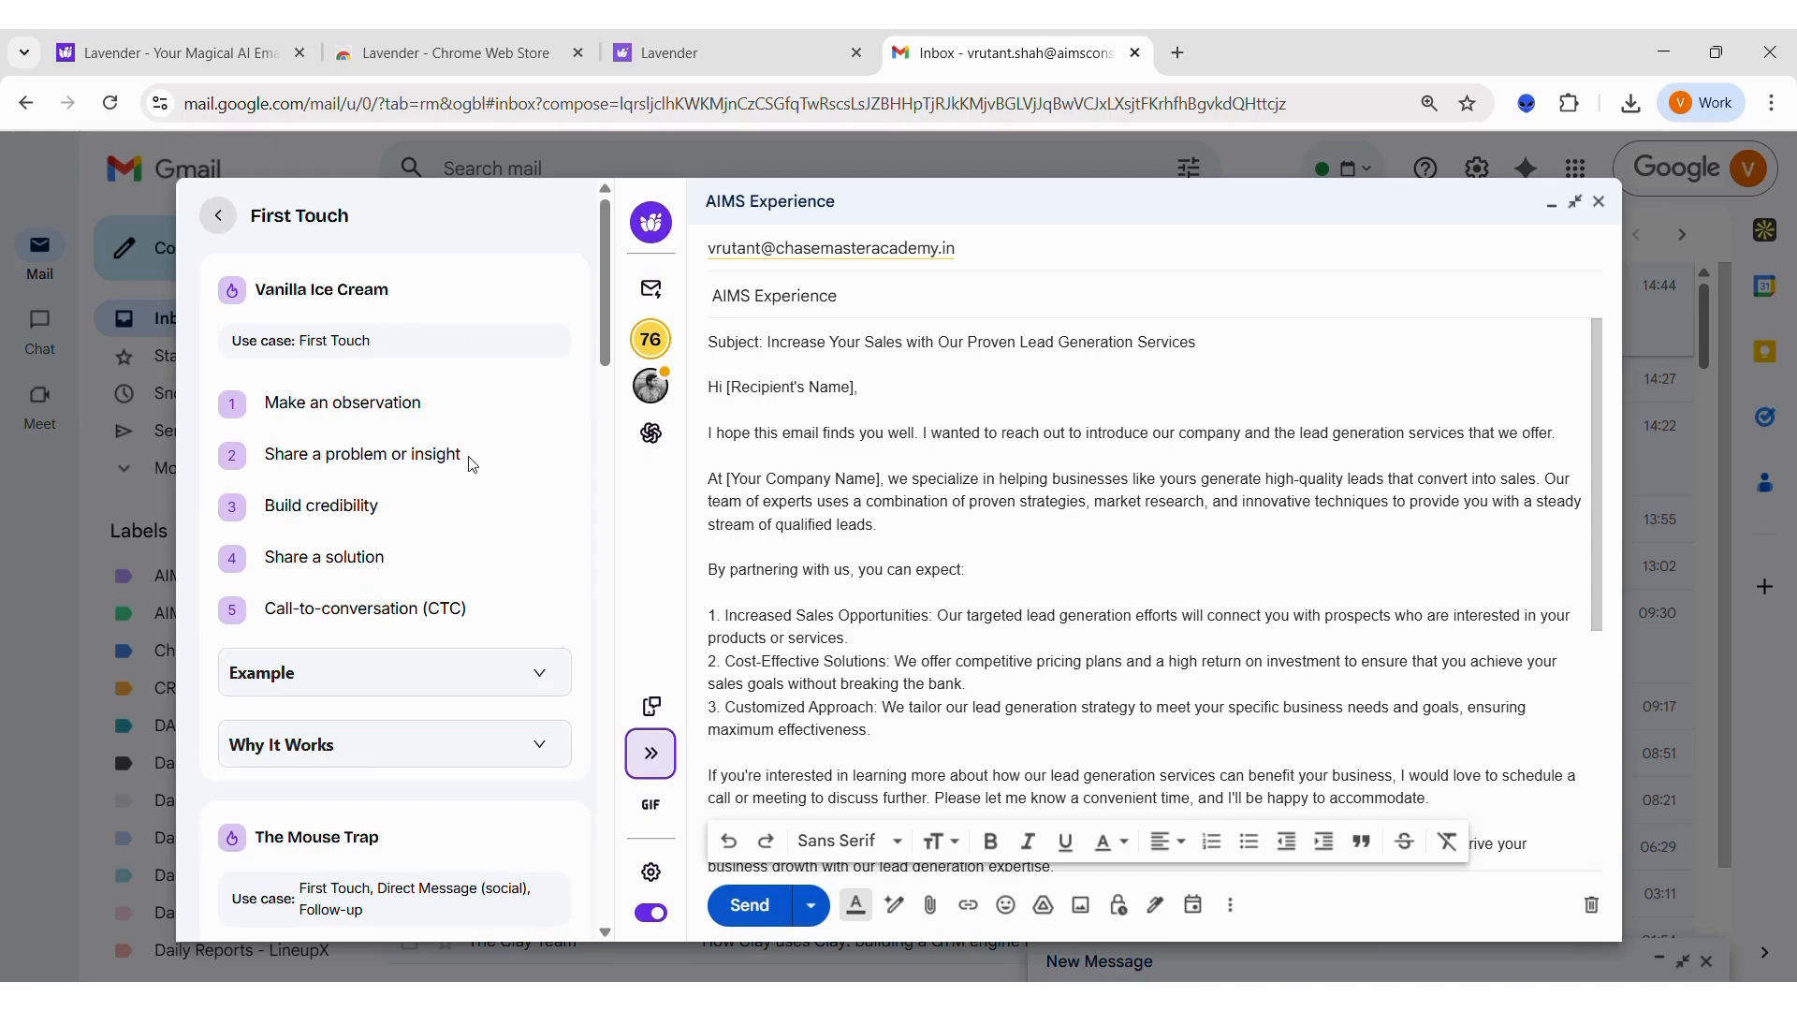
click(534, 677)
scroll(533, 680, down, 3)
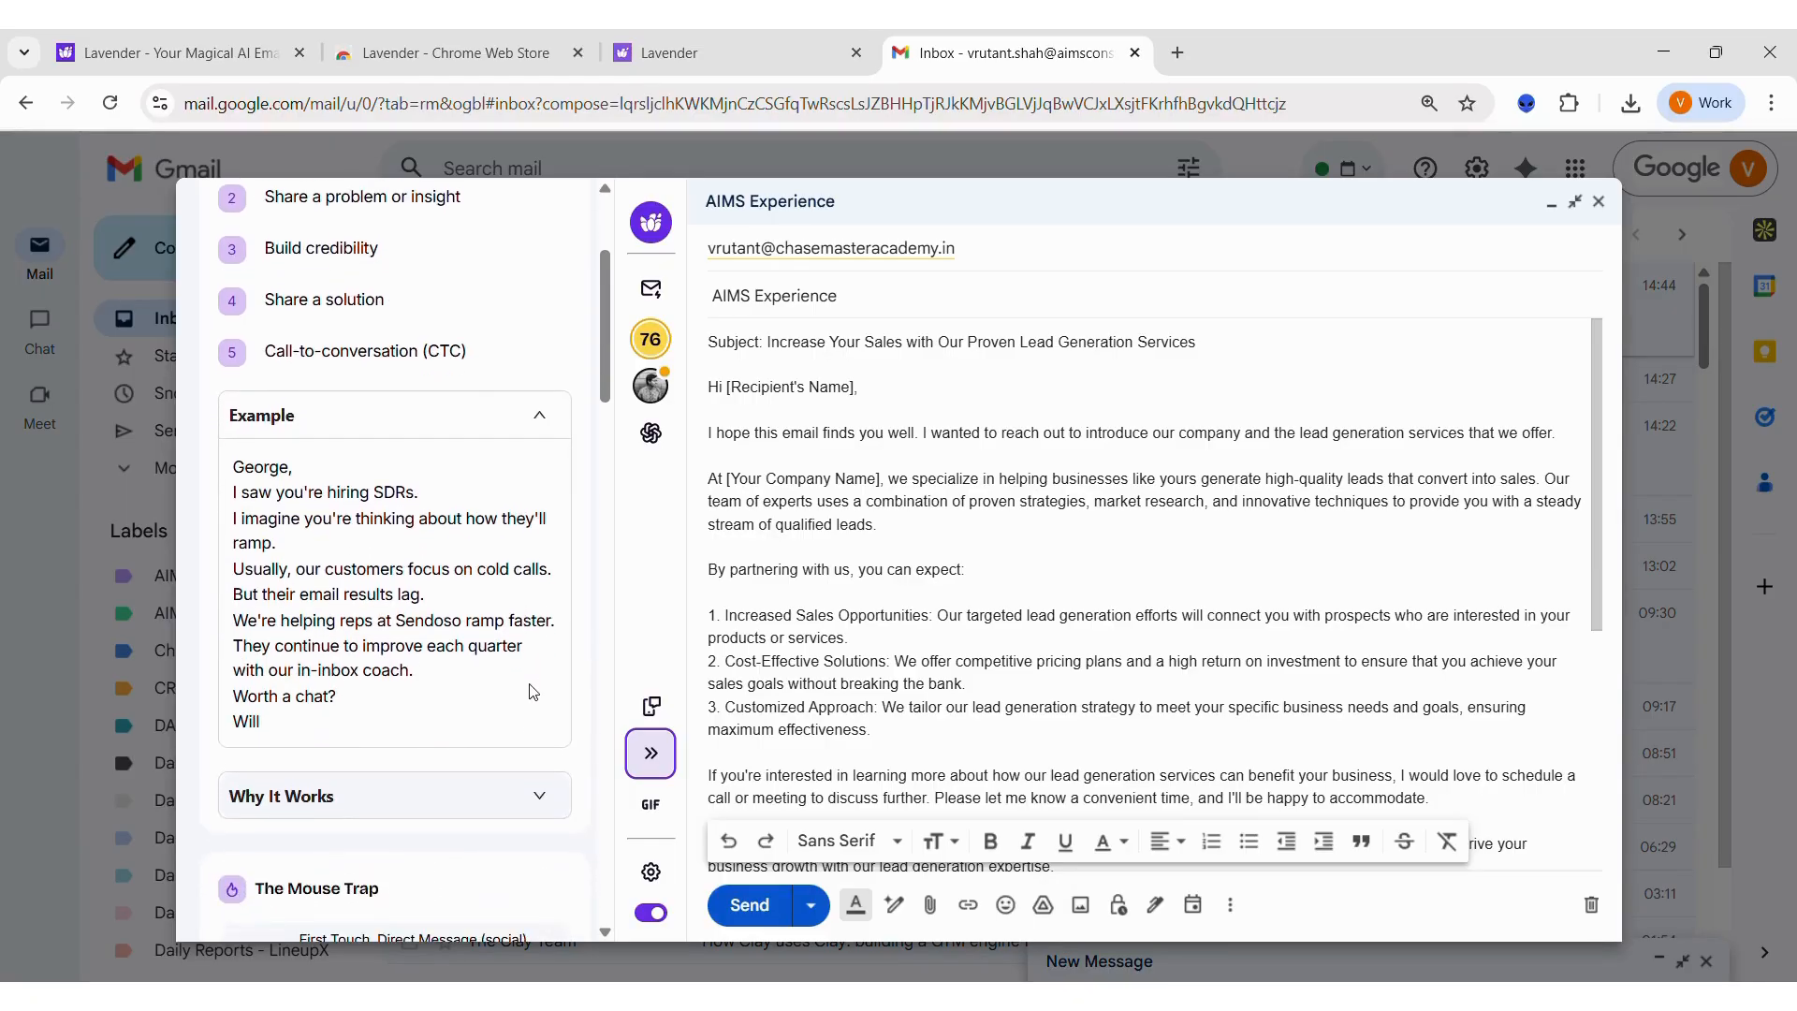
click(535, 794)
scroll(524, 777, down, 1)
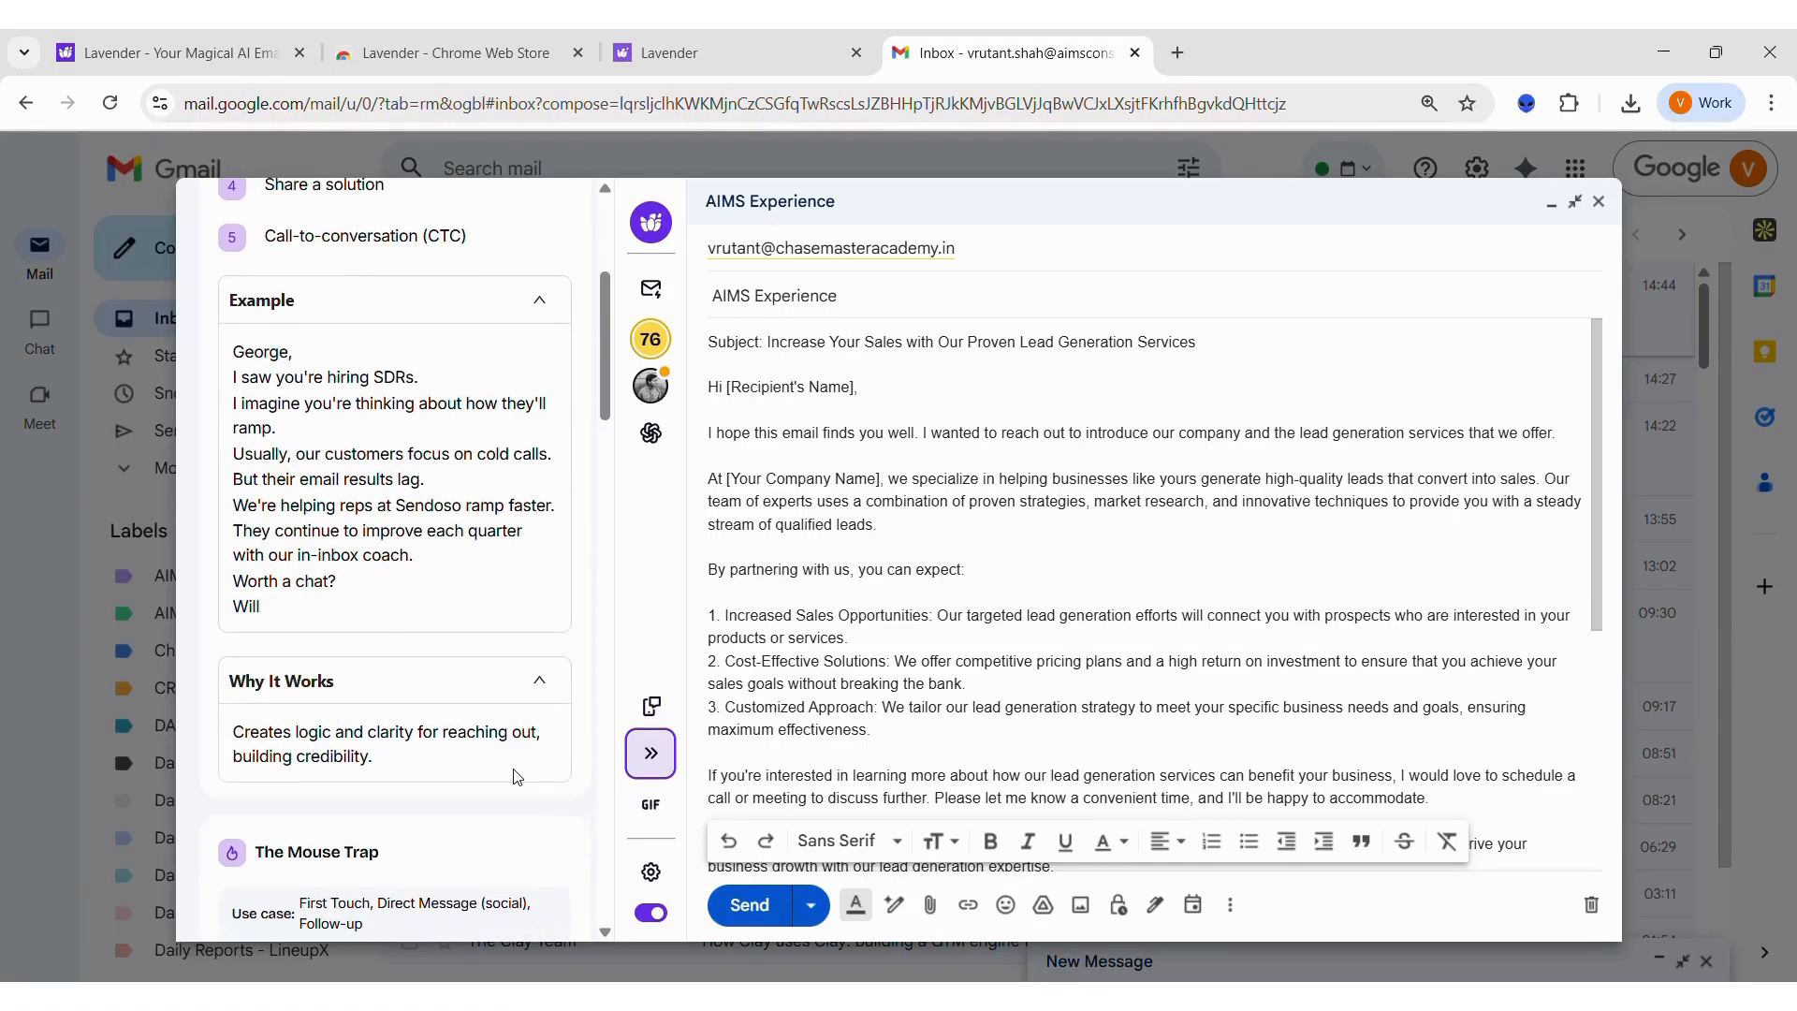
scroll(432, 728, down, 1)
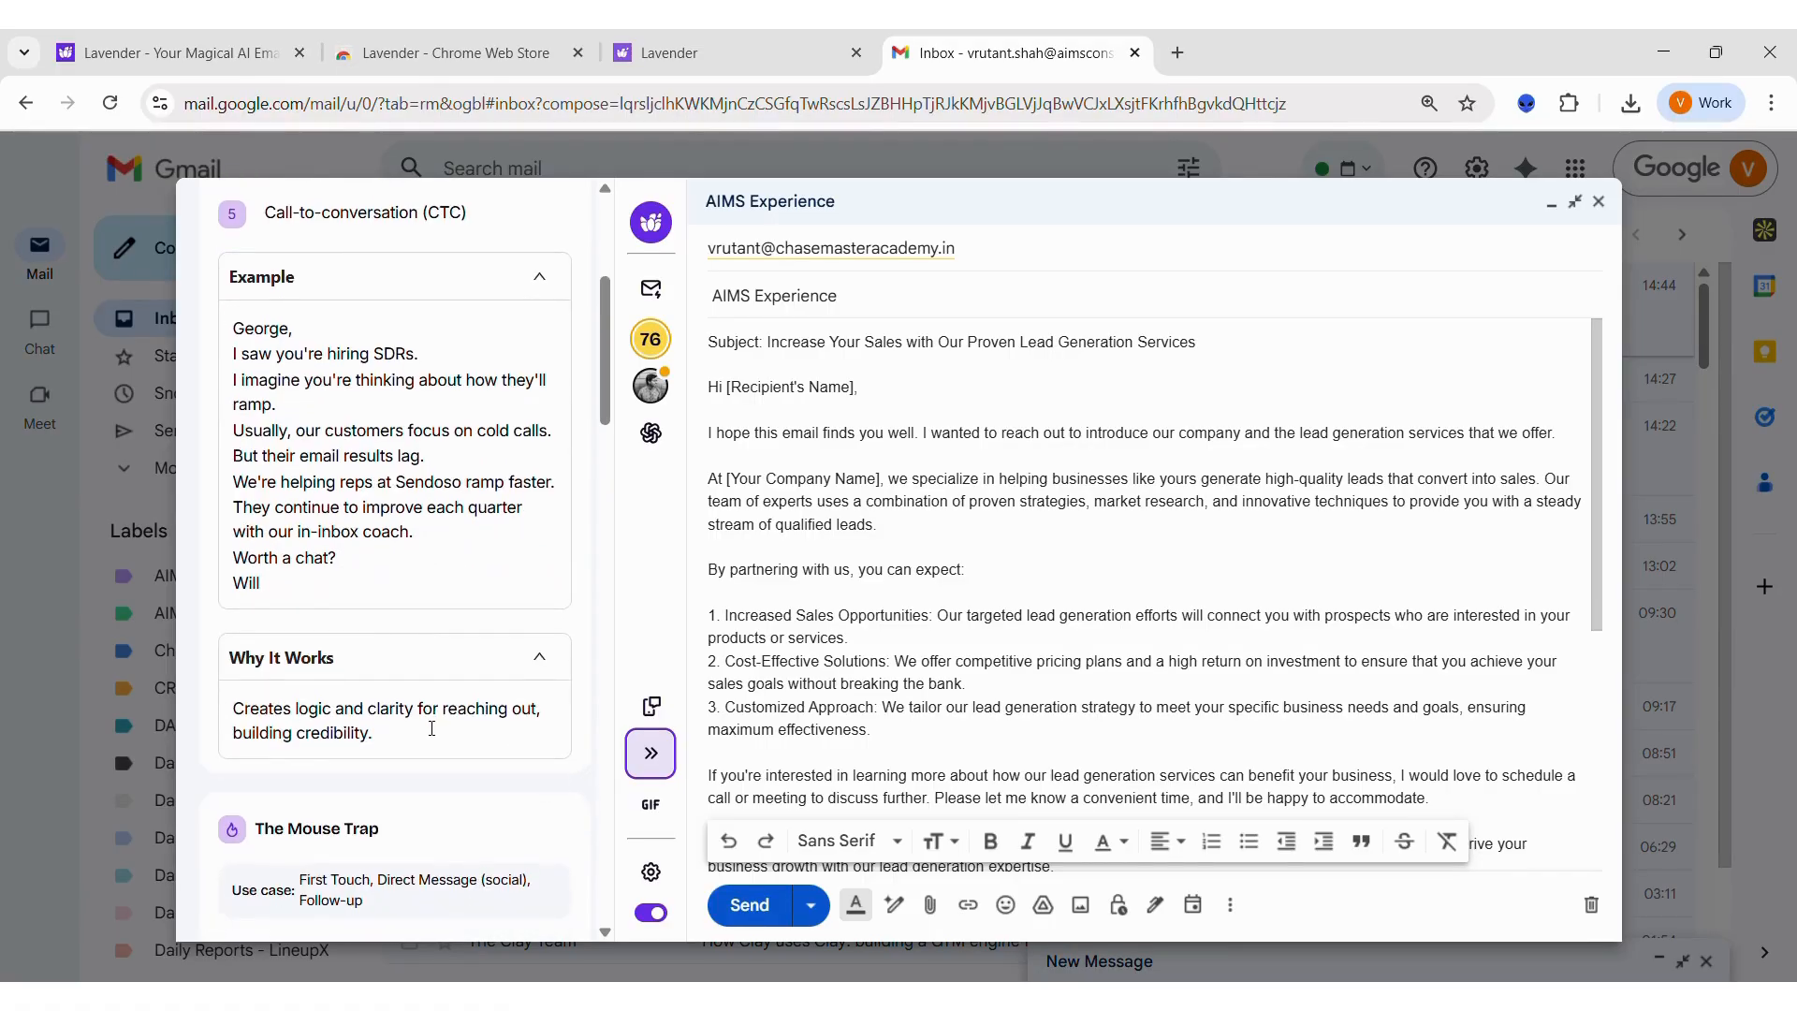
Step: Read the Example and Why It Works sections of The Mouse Trap framework, and close Frameworks
scroll(432, 729, down, 5)
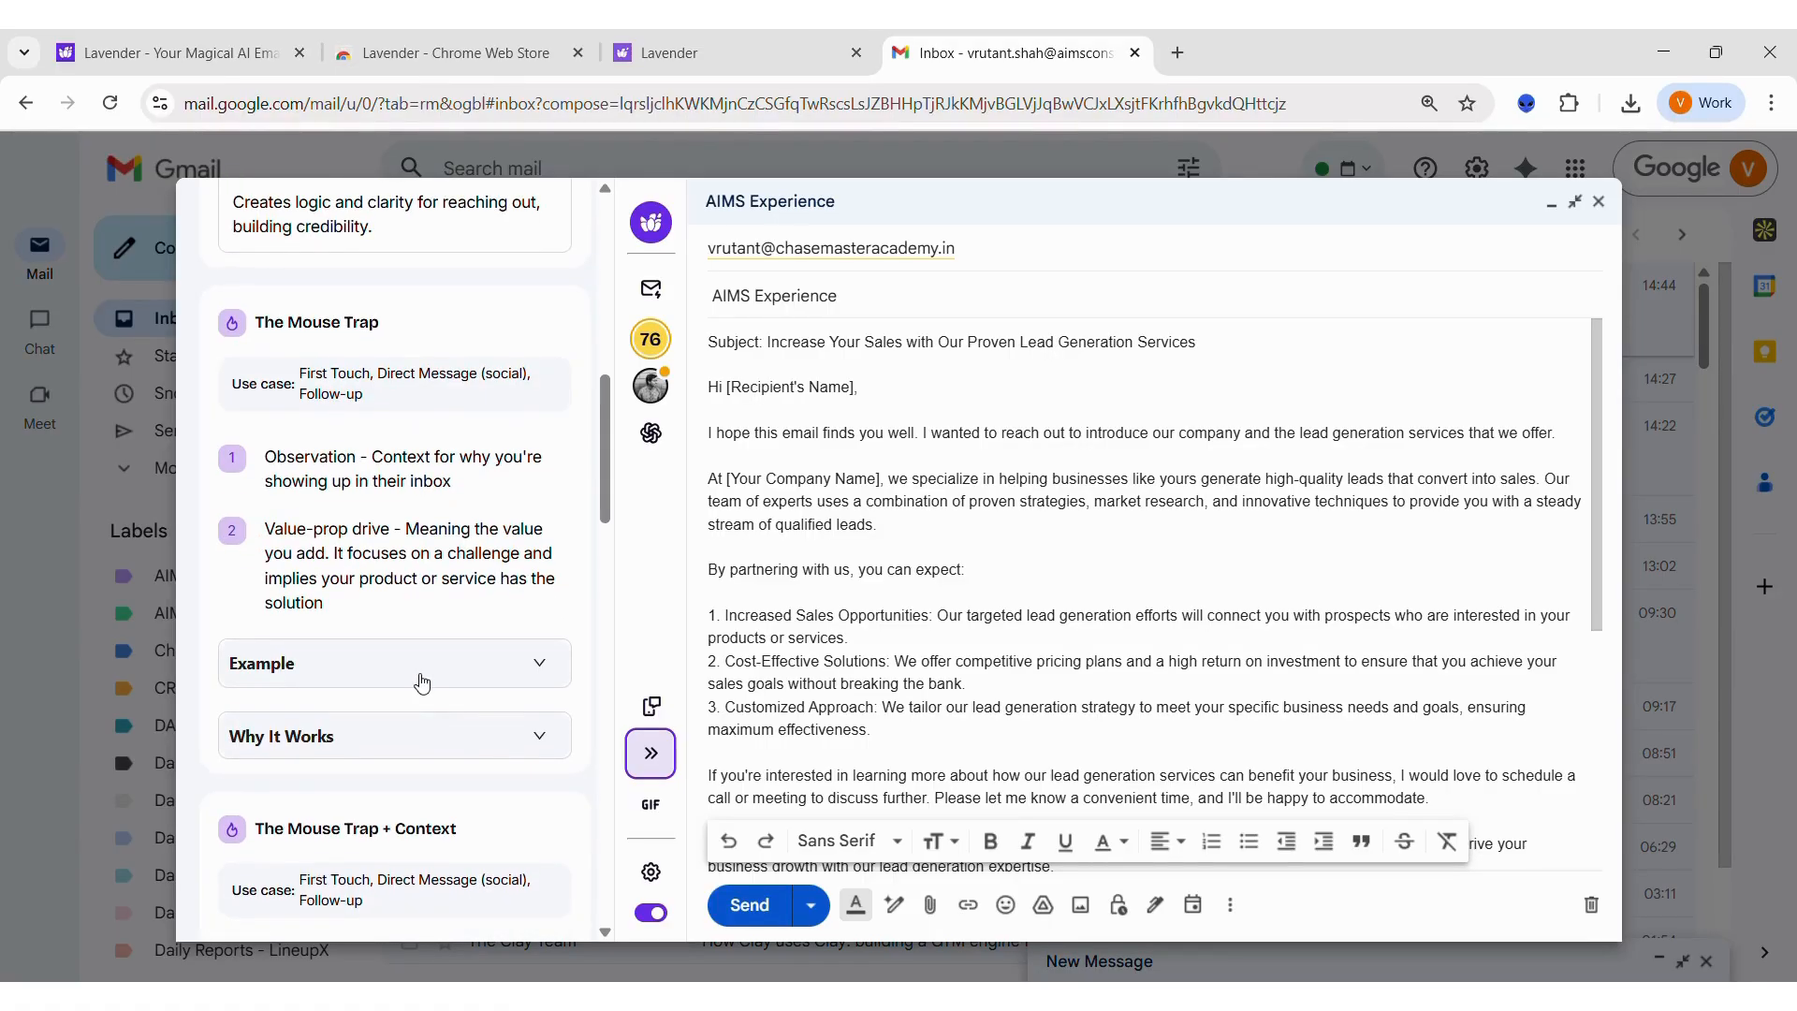
click(422, 685)
click(429, 840)
scroll(429, 847, down, 3)
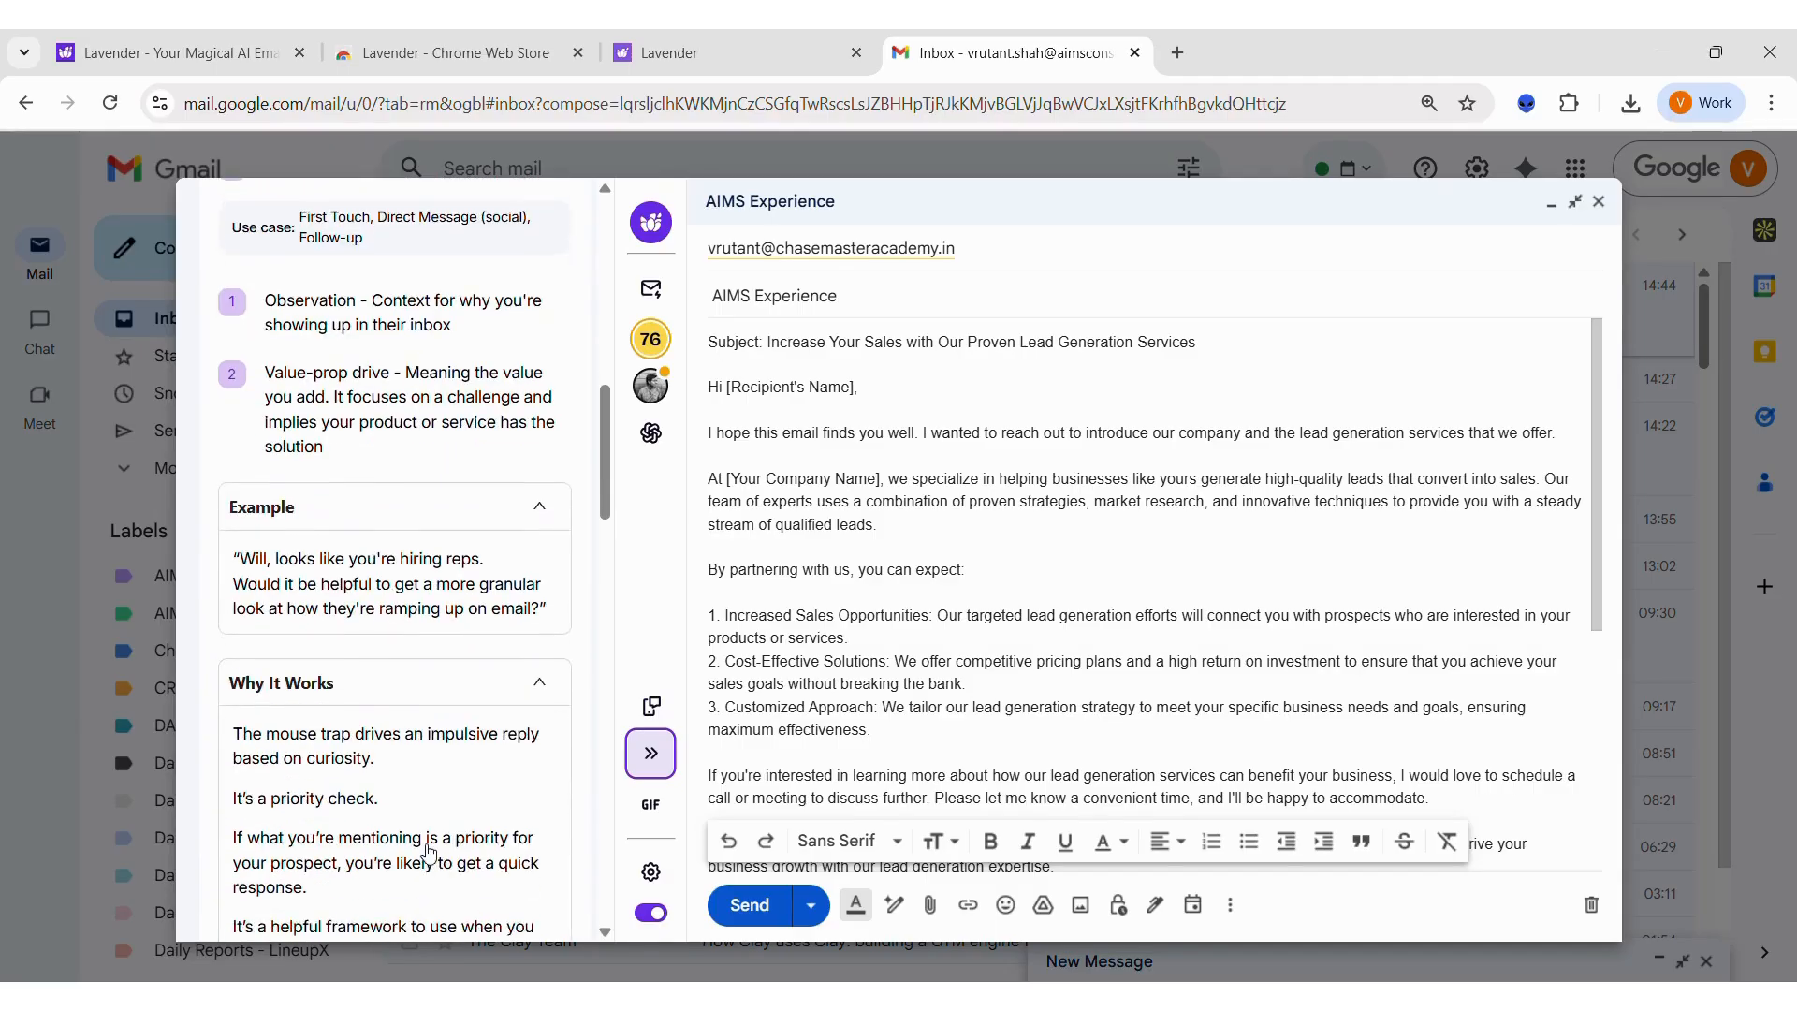
click(642, 761)
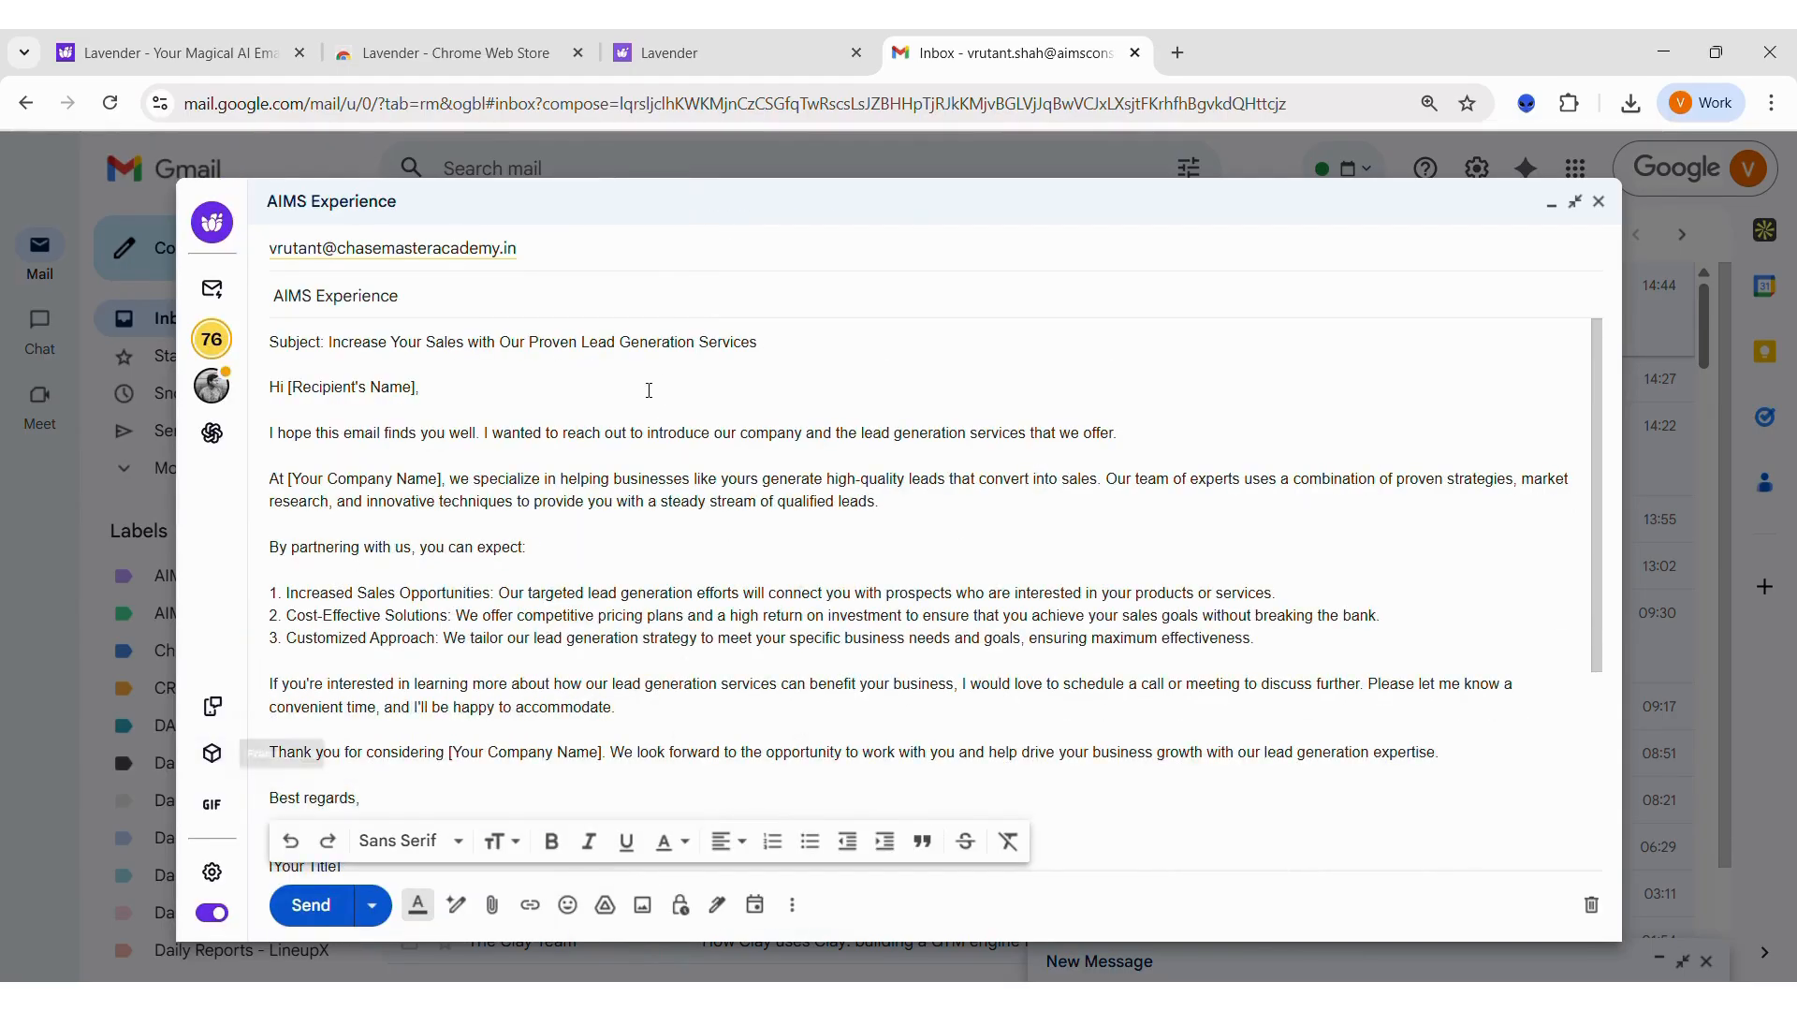
Step: Open the recipient's profile feed and examine the About, Posts, Personality and Experience sections
click(213, 388)
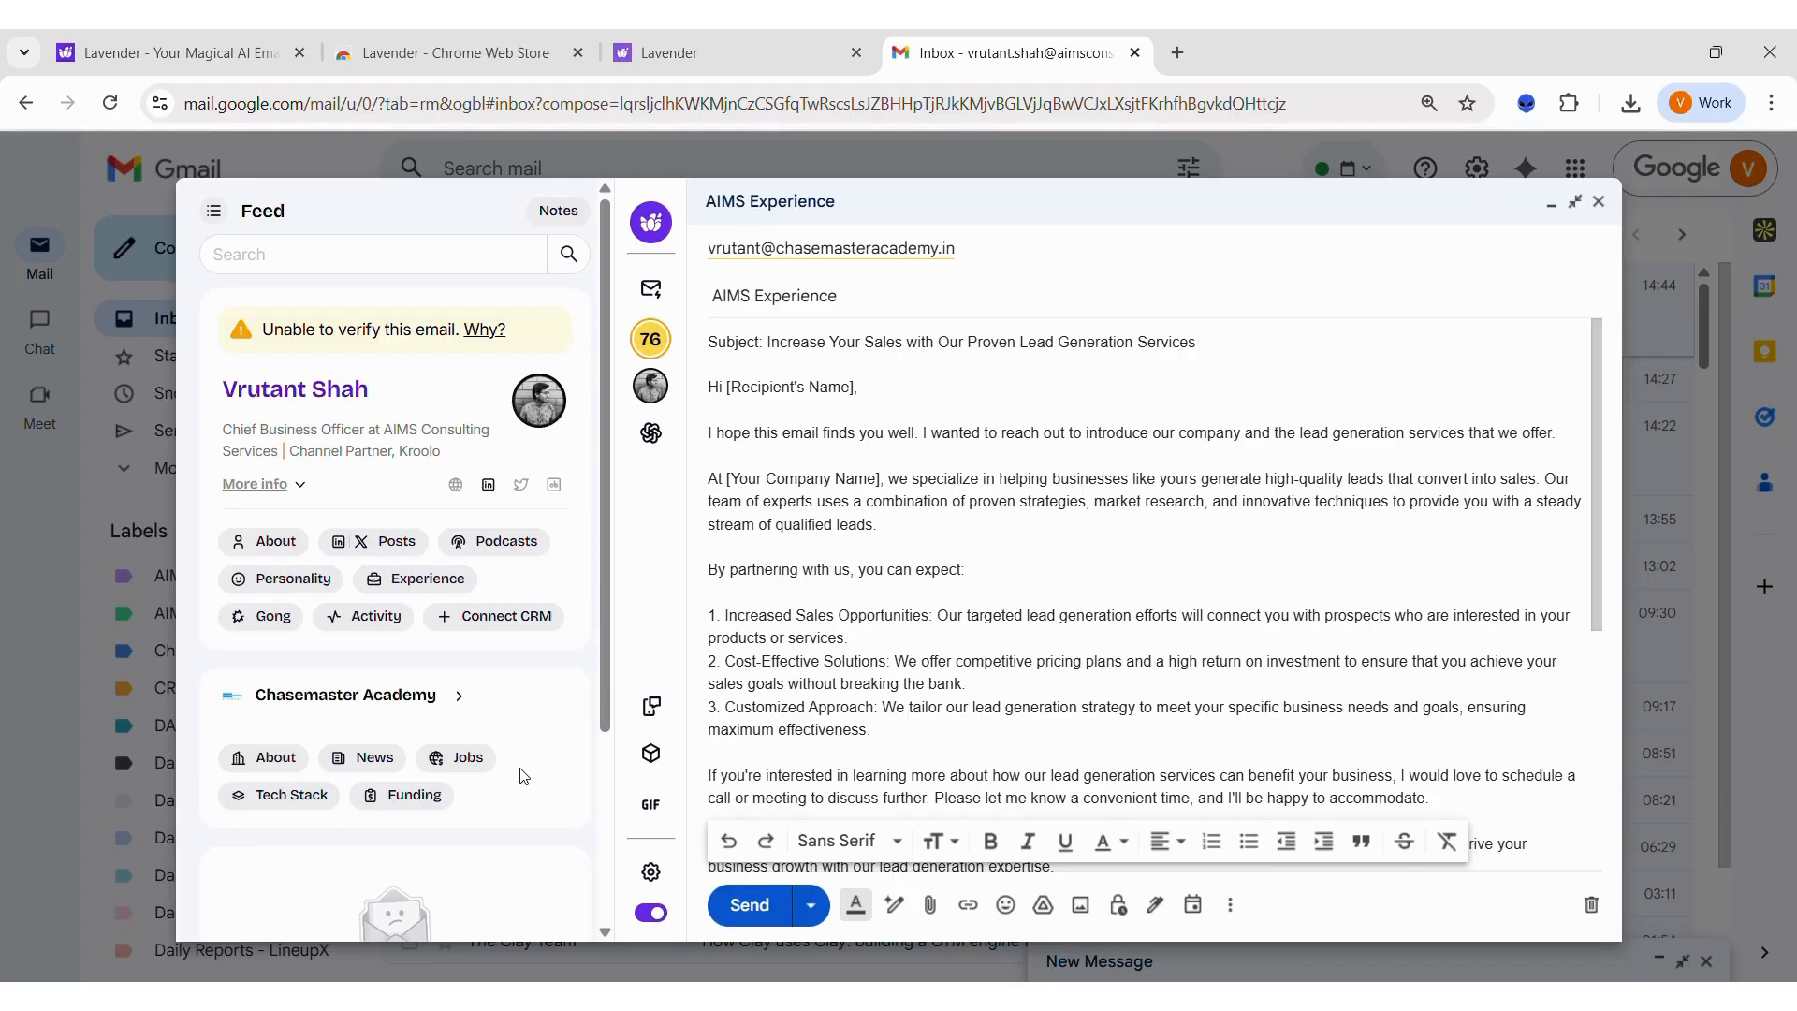
click(269, 543)
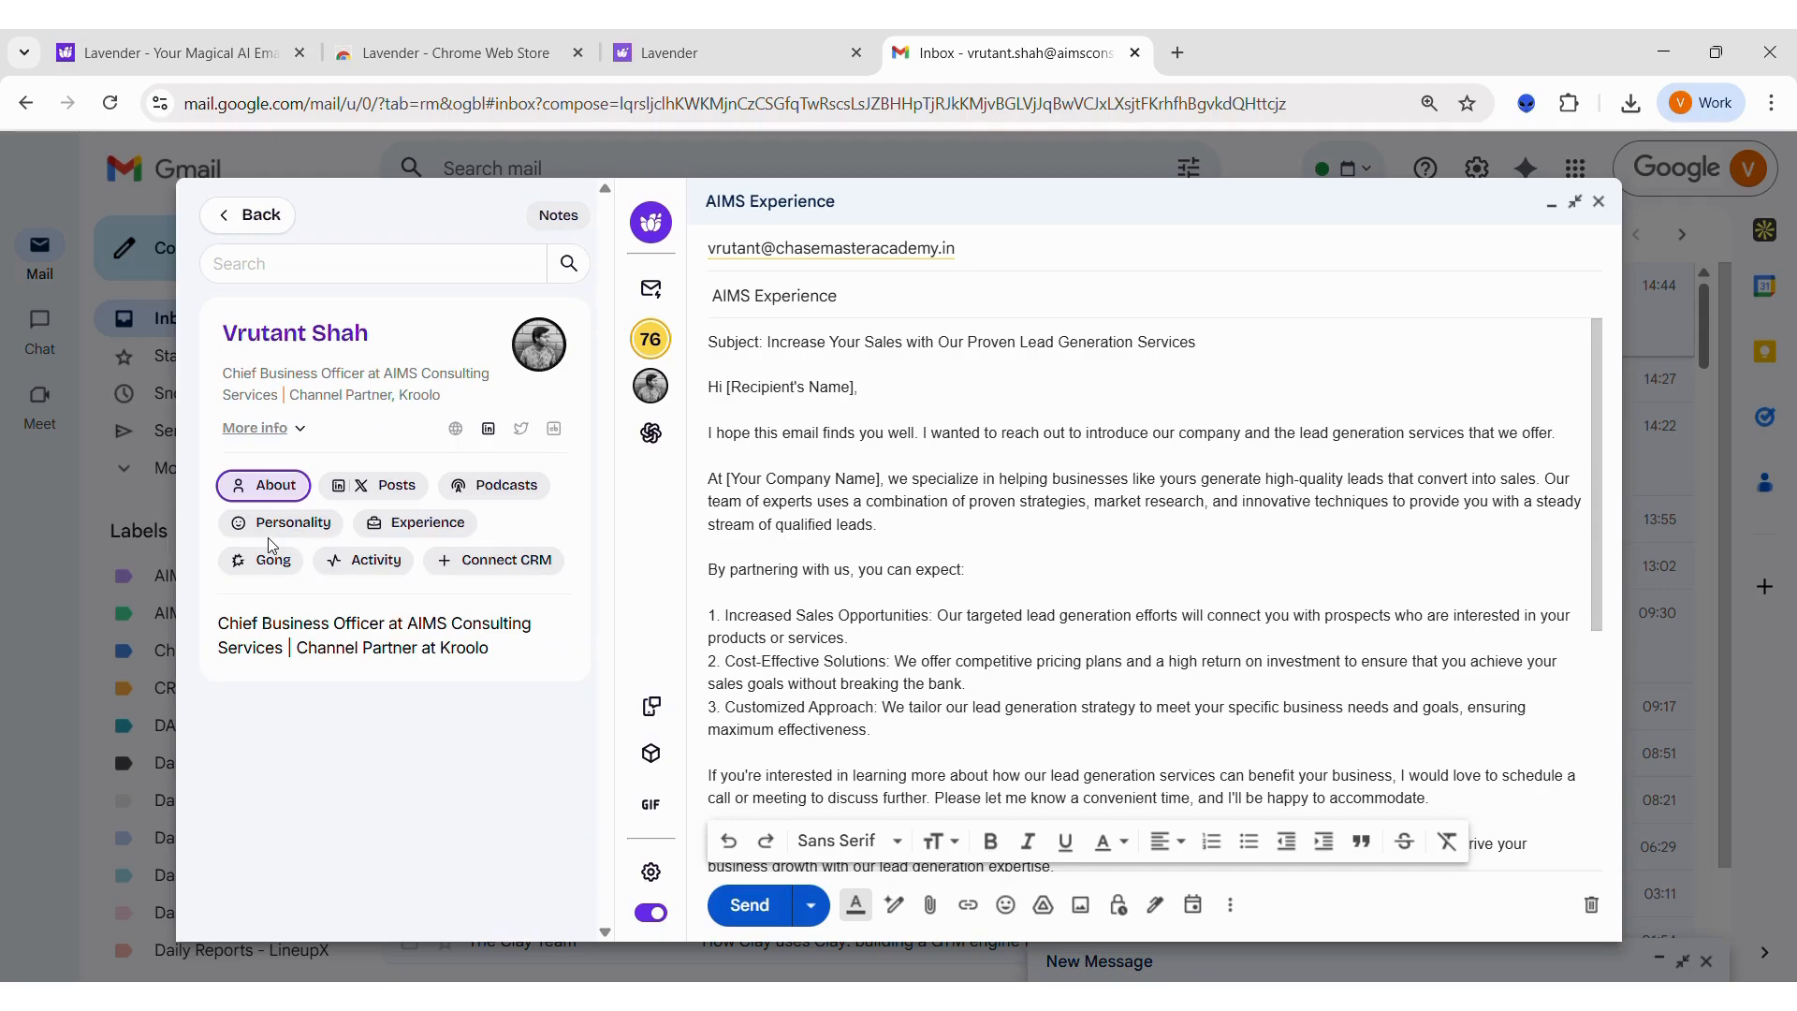
click(369, 497)
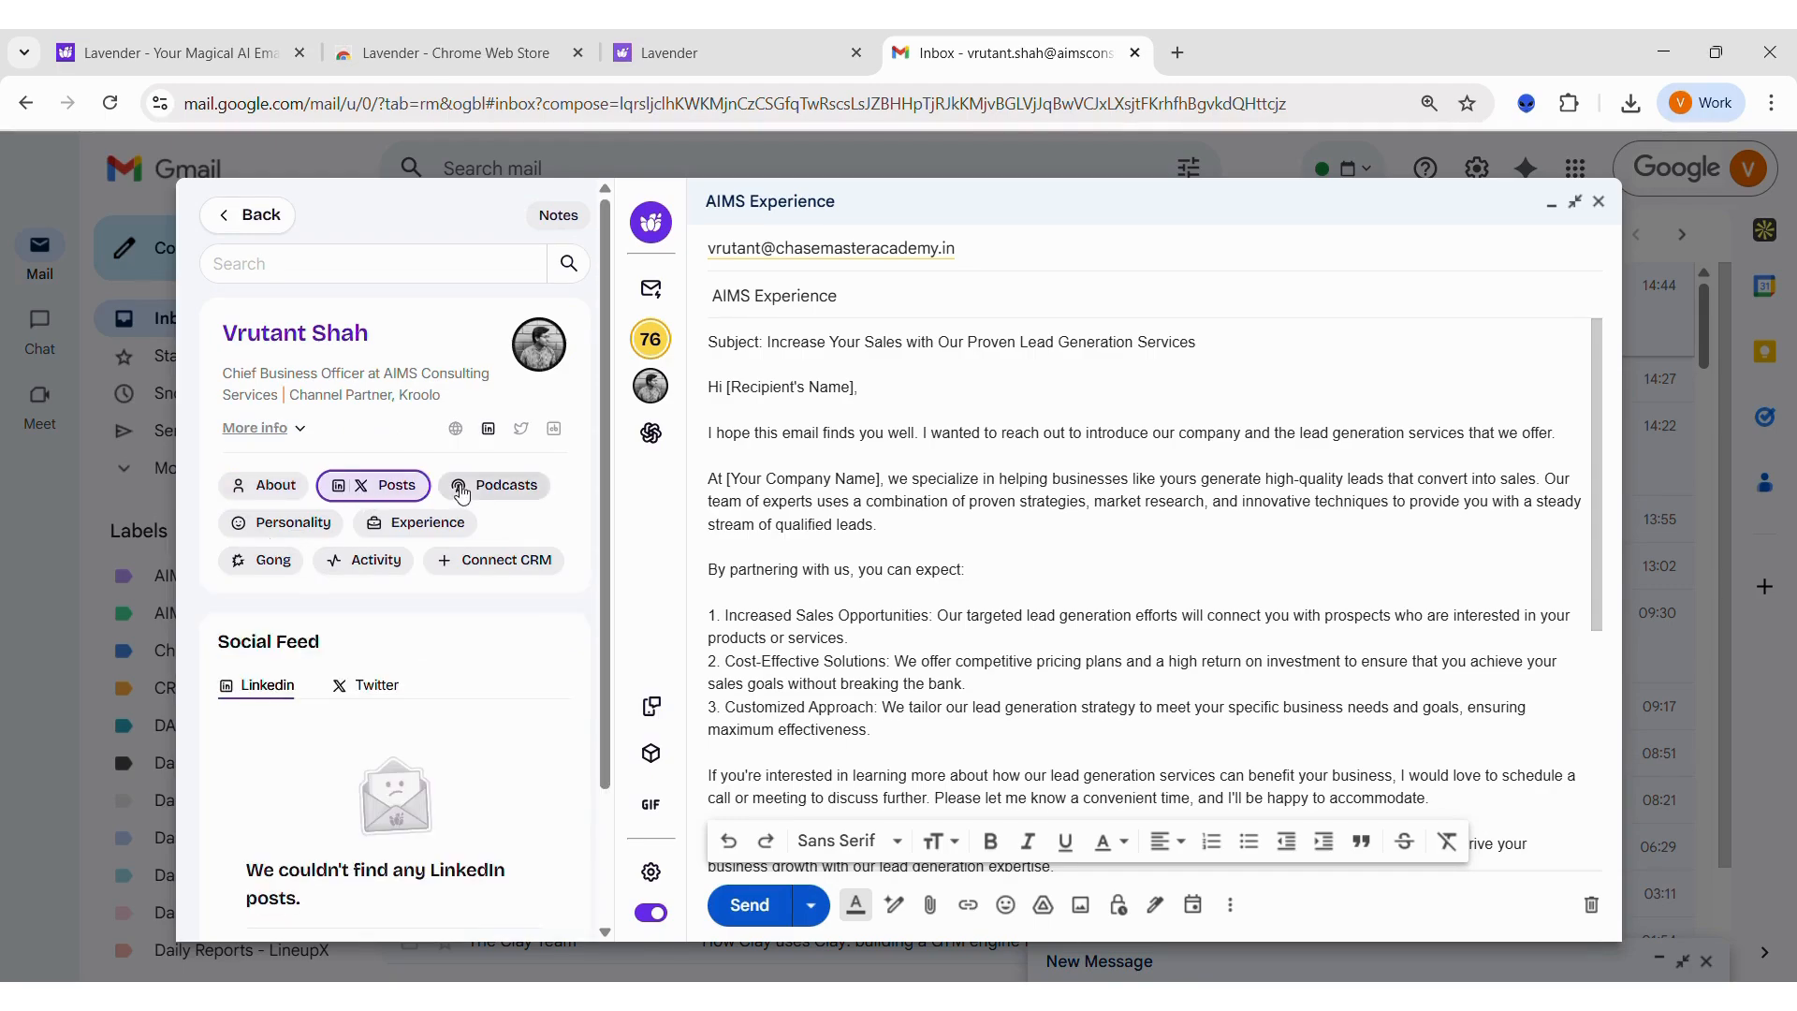
click(316, 524)
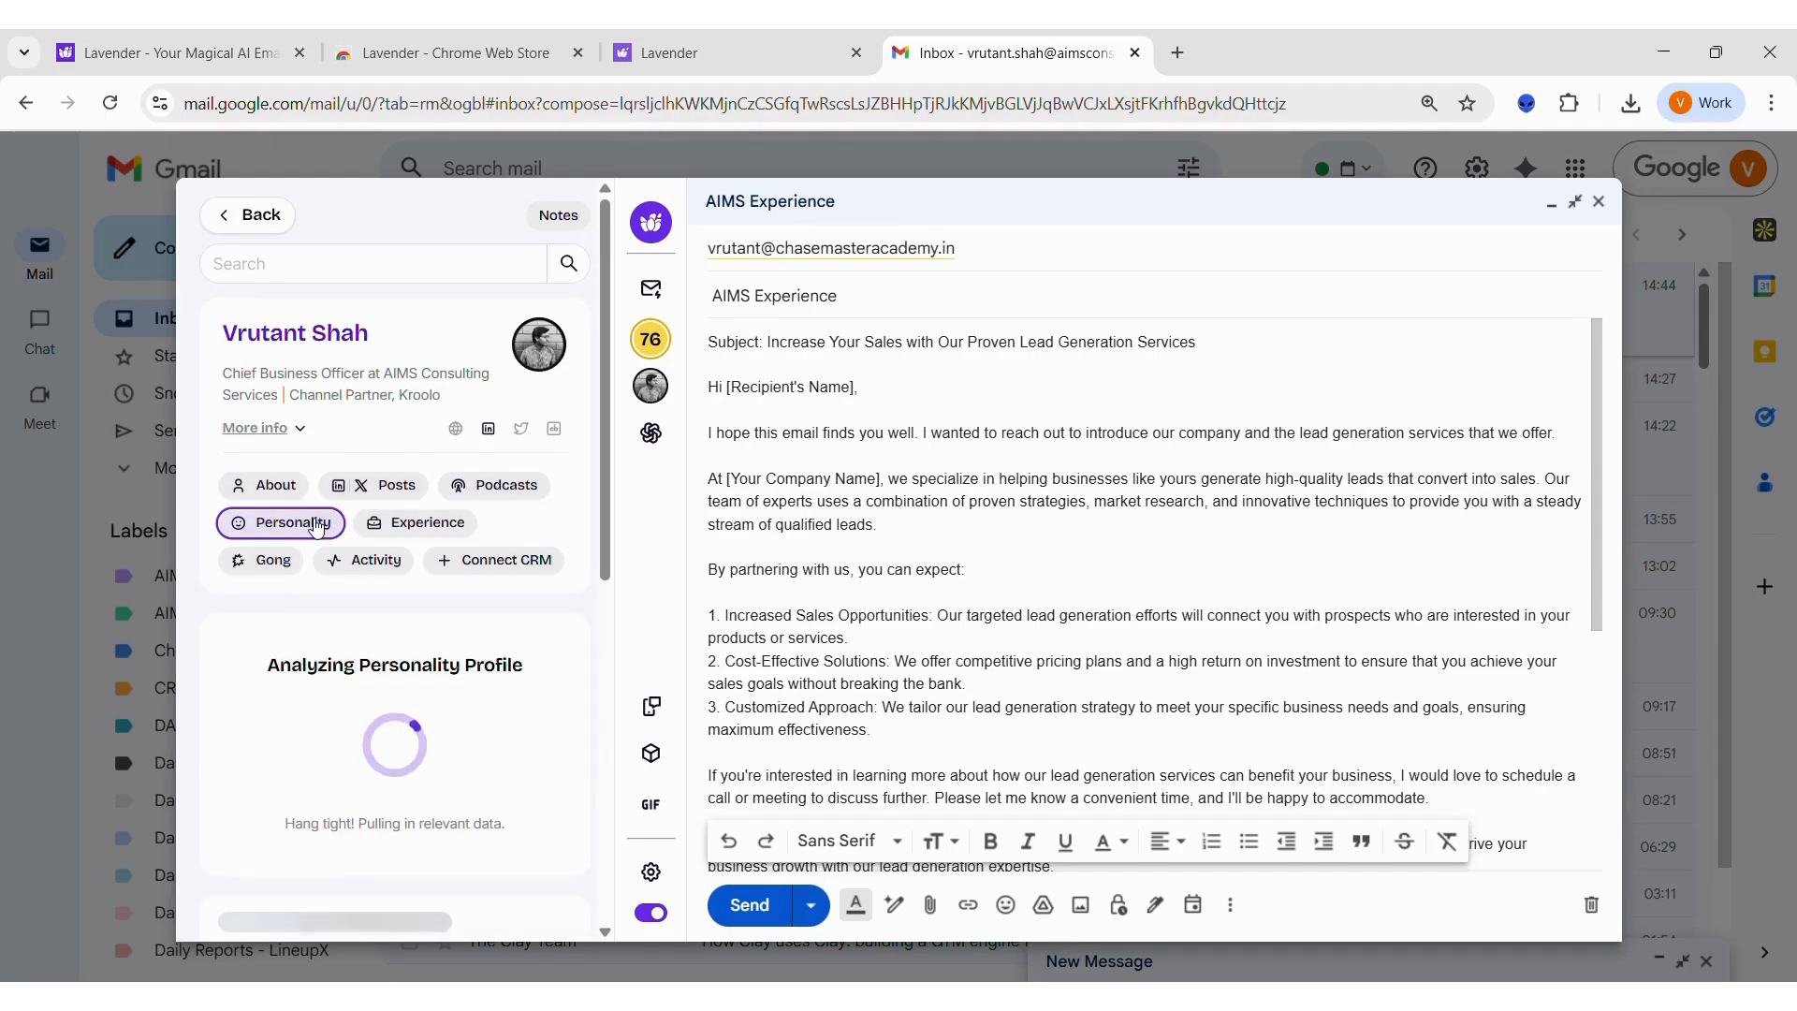
scroll(560, 600, down, 3)
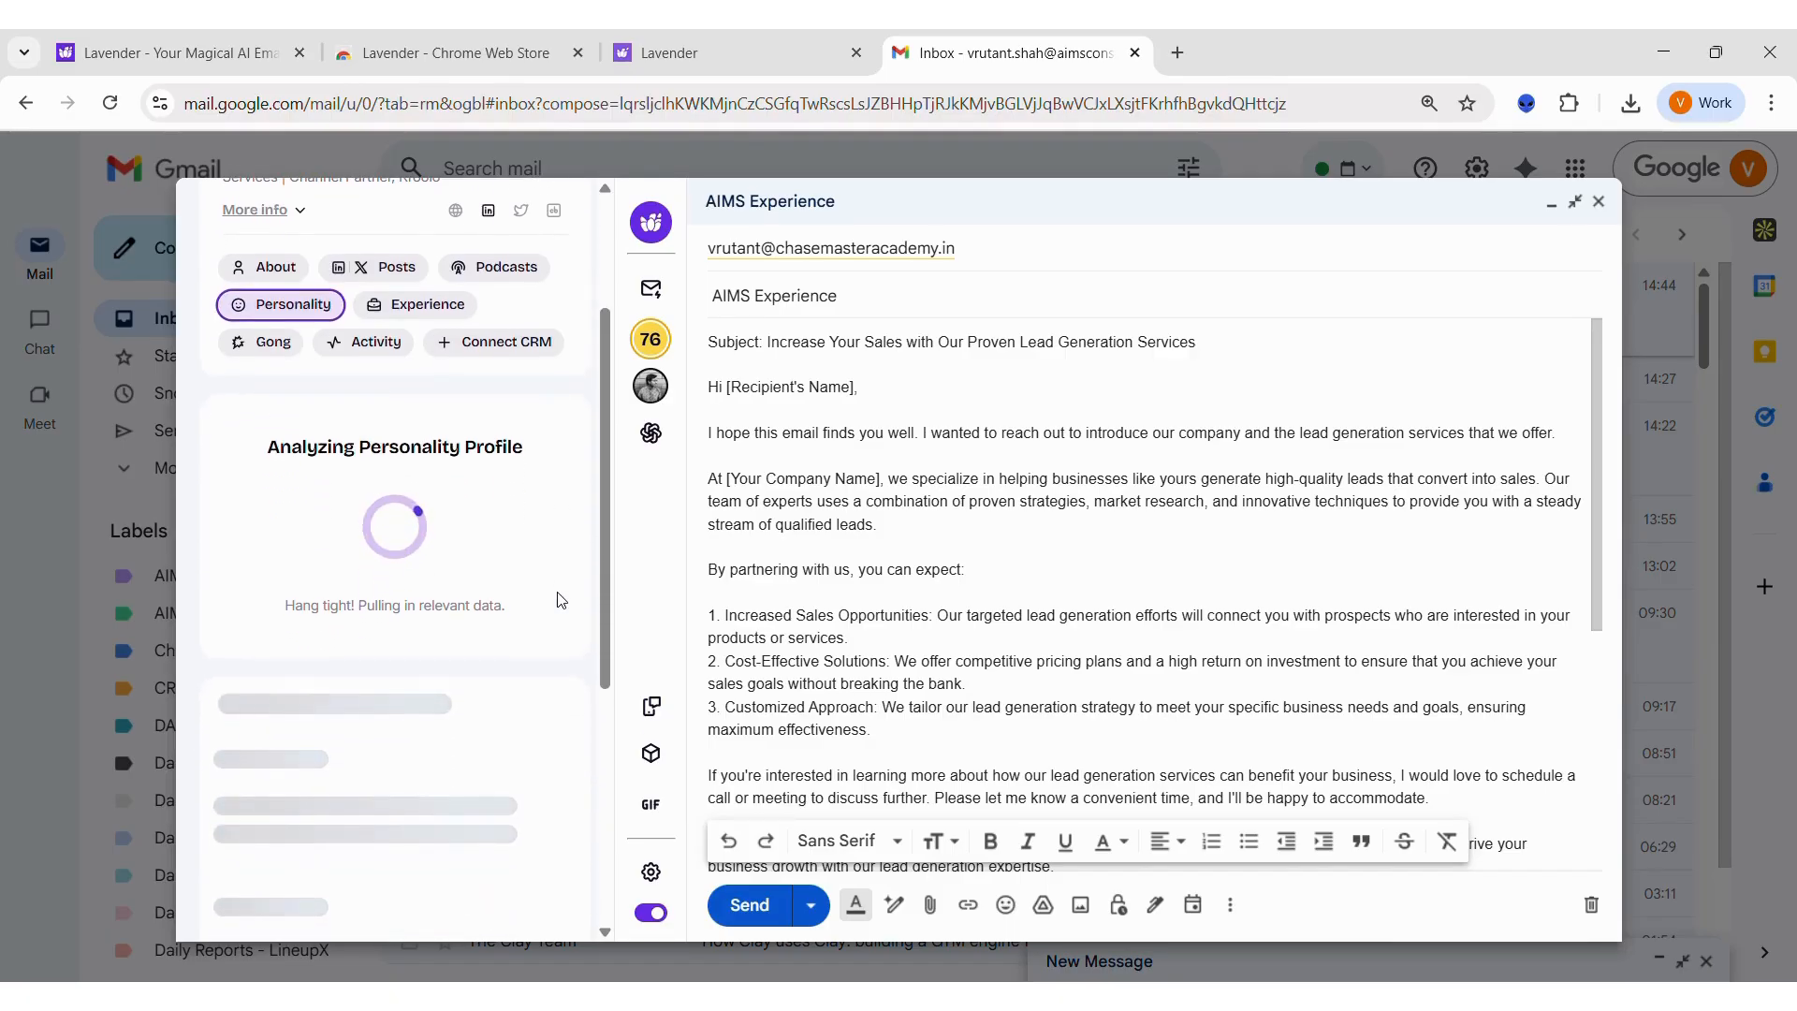
scroll(559, 600, up, 3)
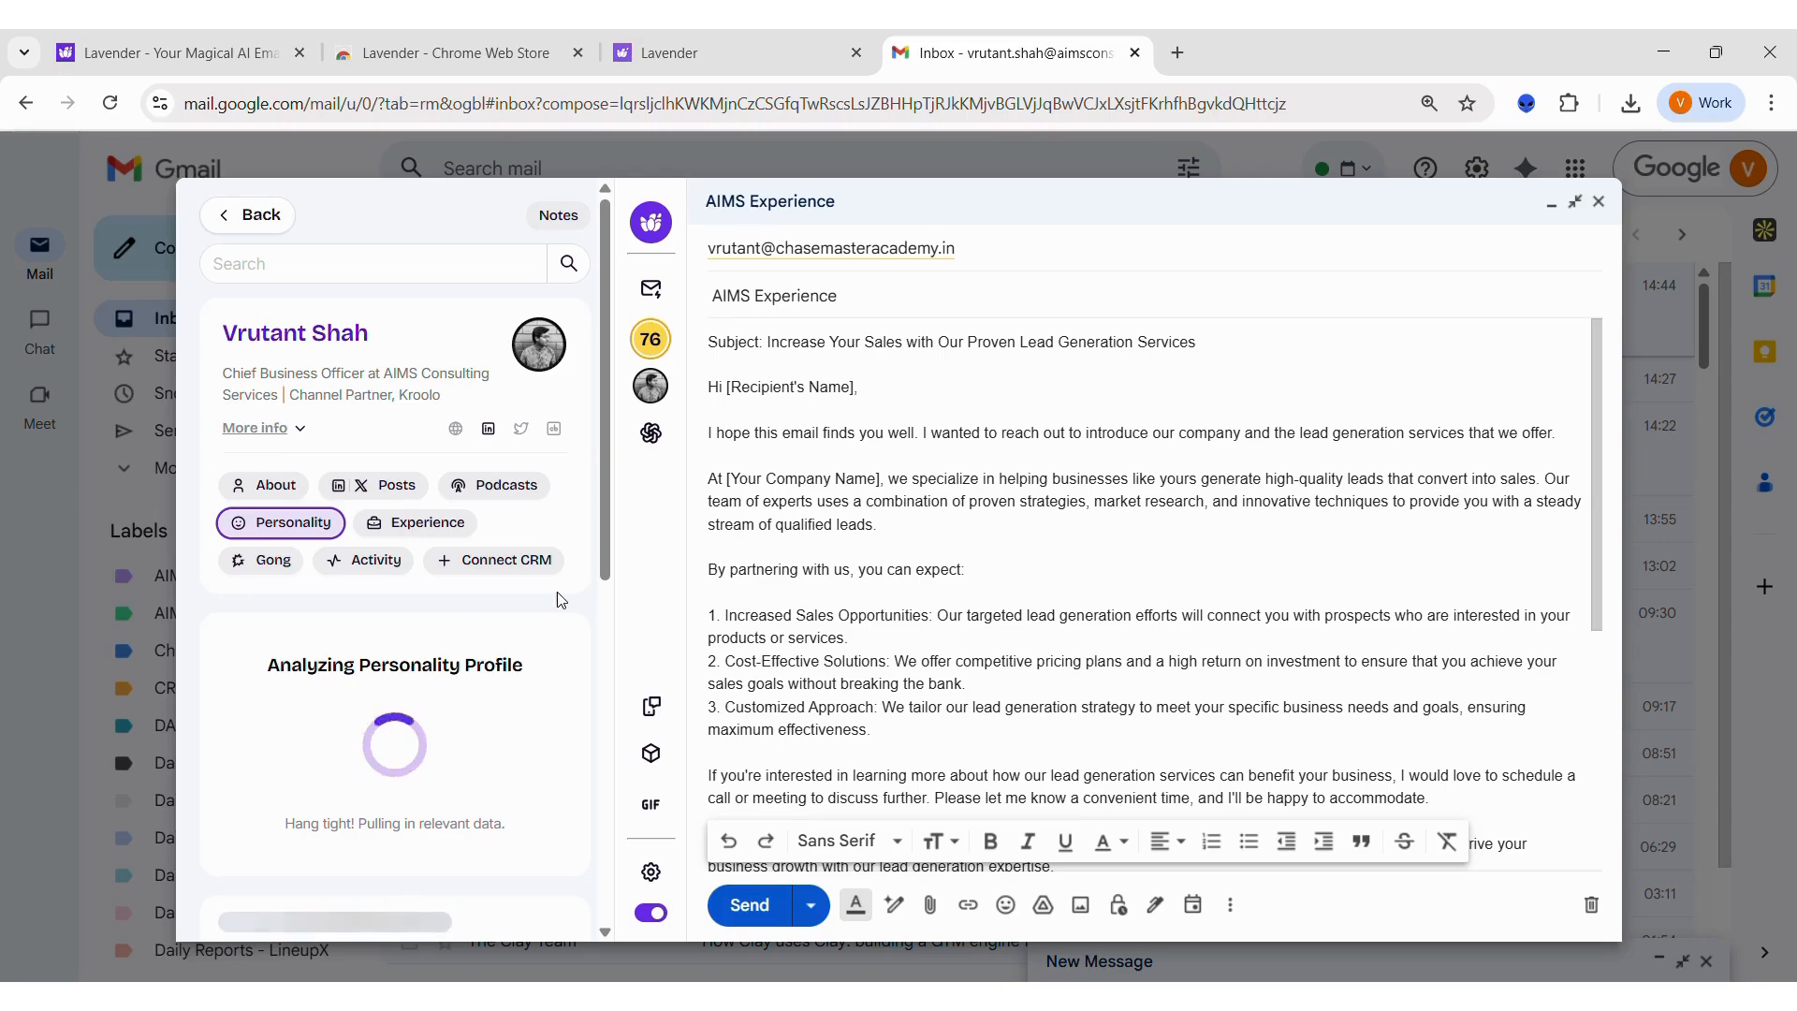
click(441, 529)
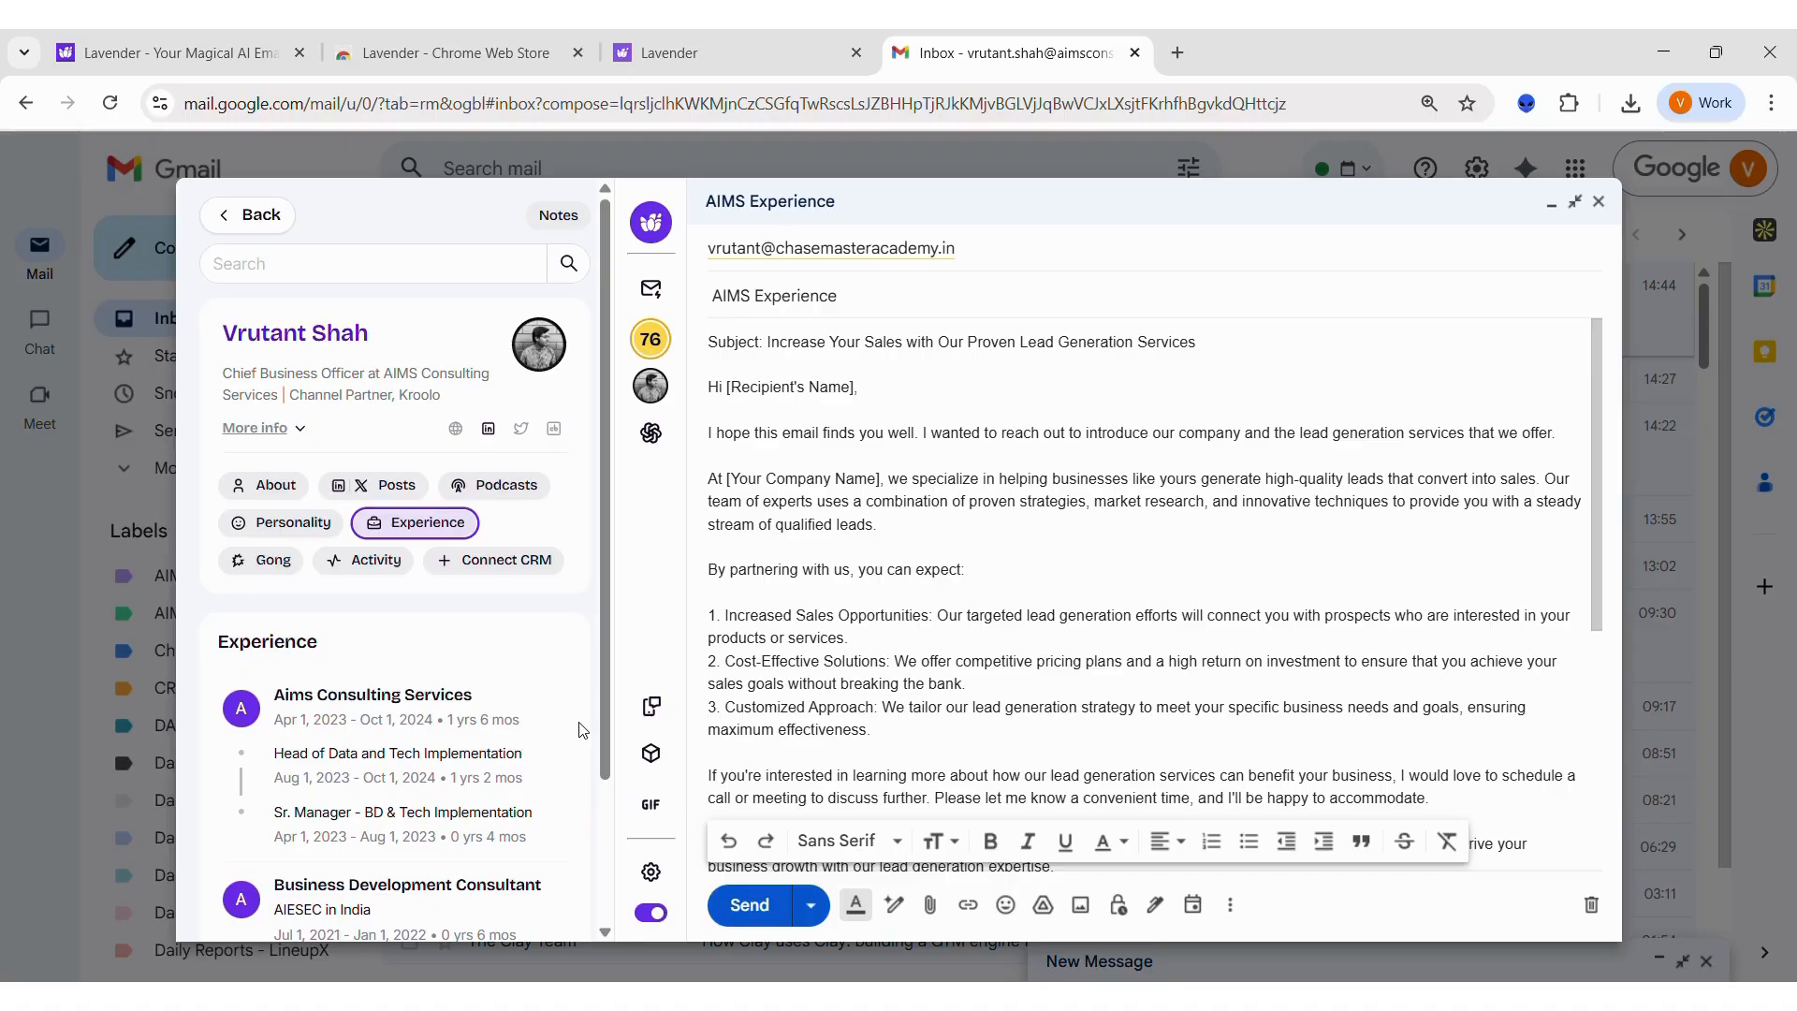
scroll(871, 681, down, 3)
scroll(872, 680, up, 3)
Step: Look over Start My Email's instructions and icebreakers, and open the recipient's Personality section from the Personalization Assistant
click(658, 299)
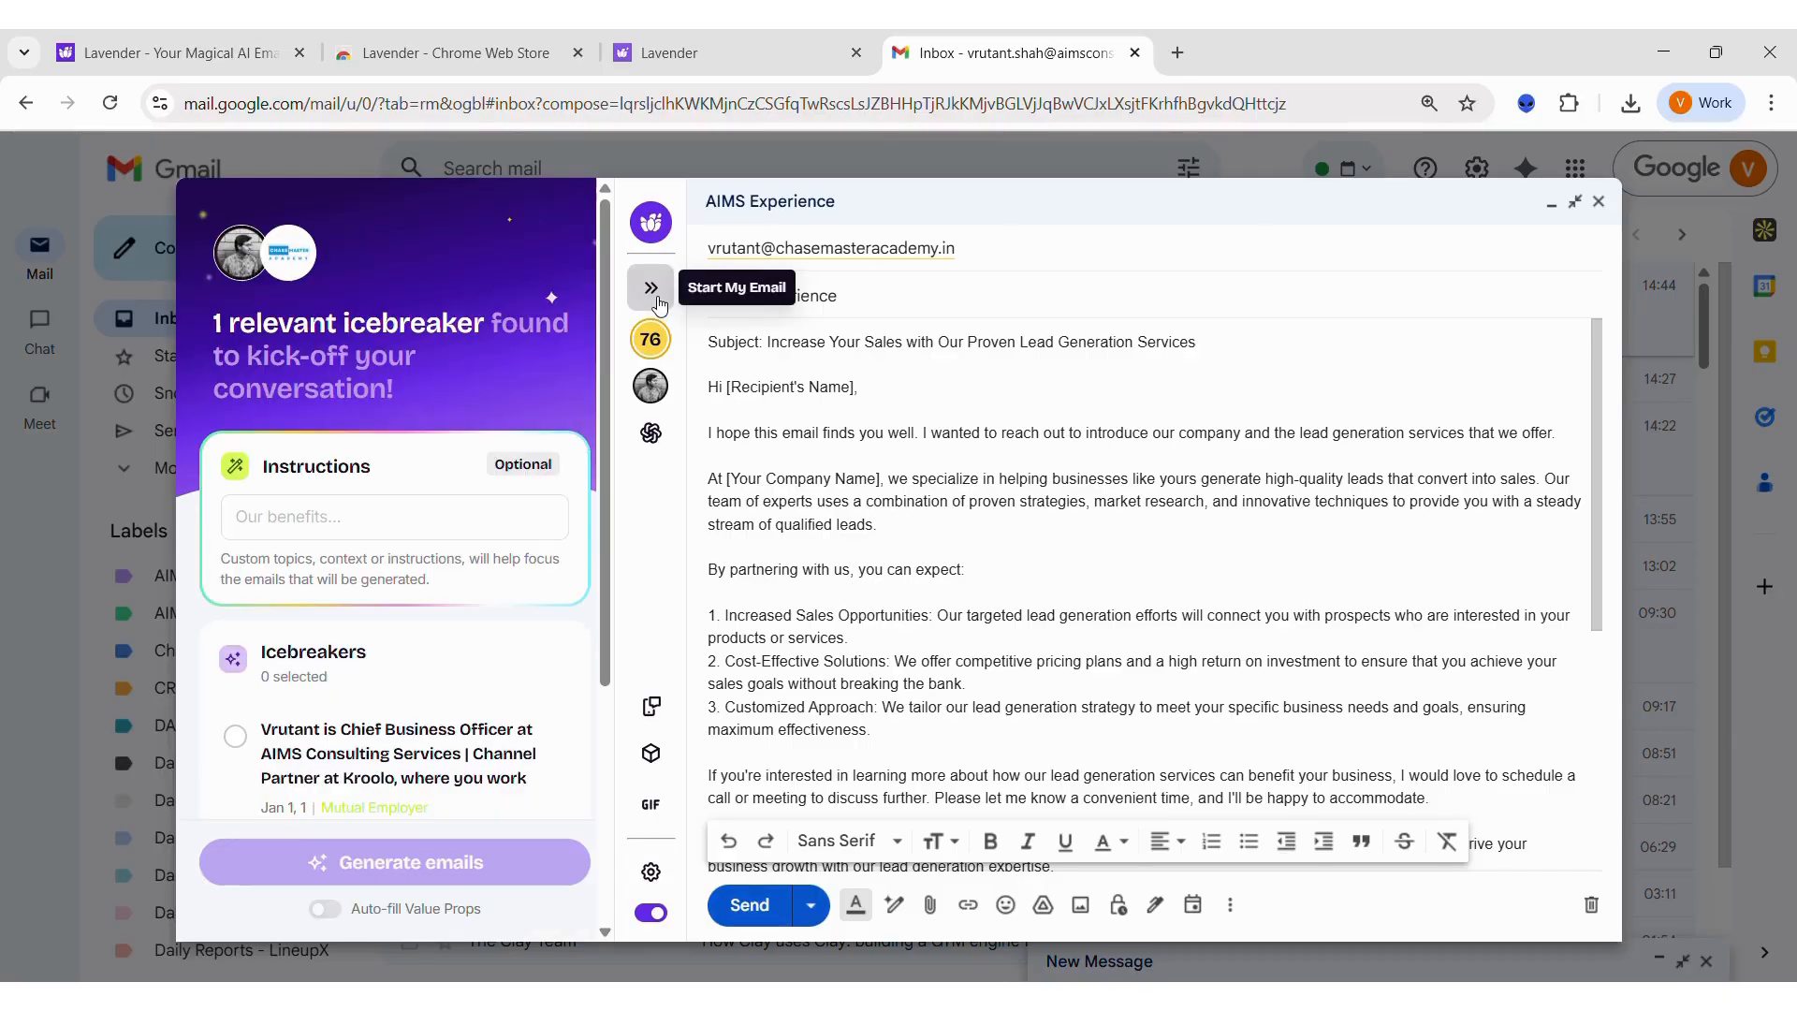
click(378, 527)
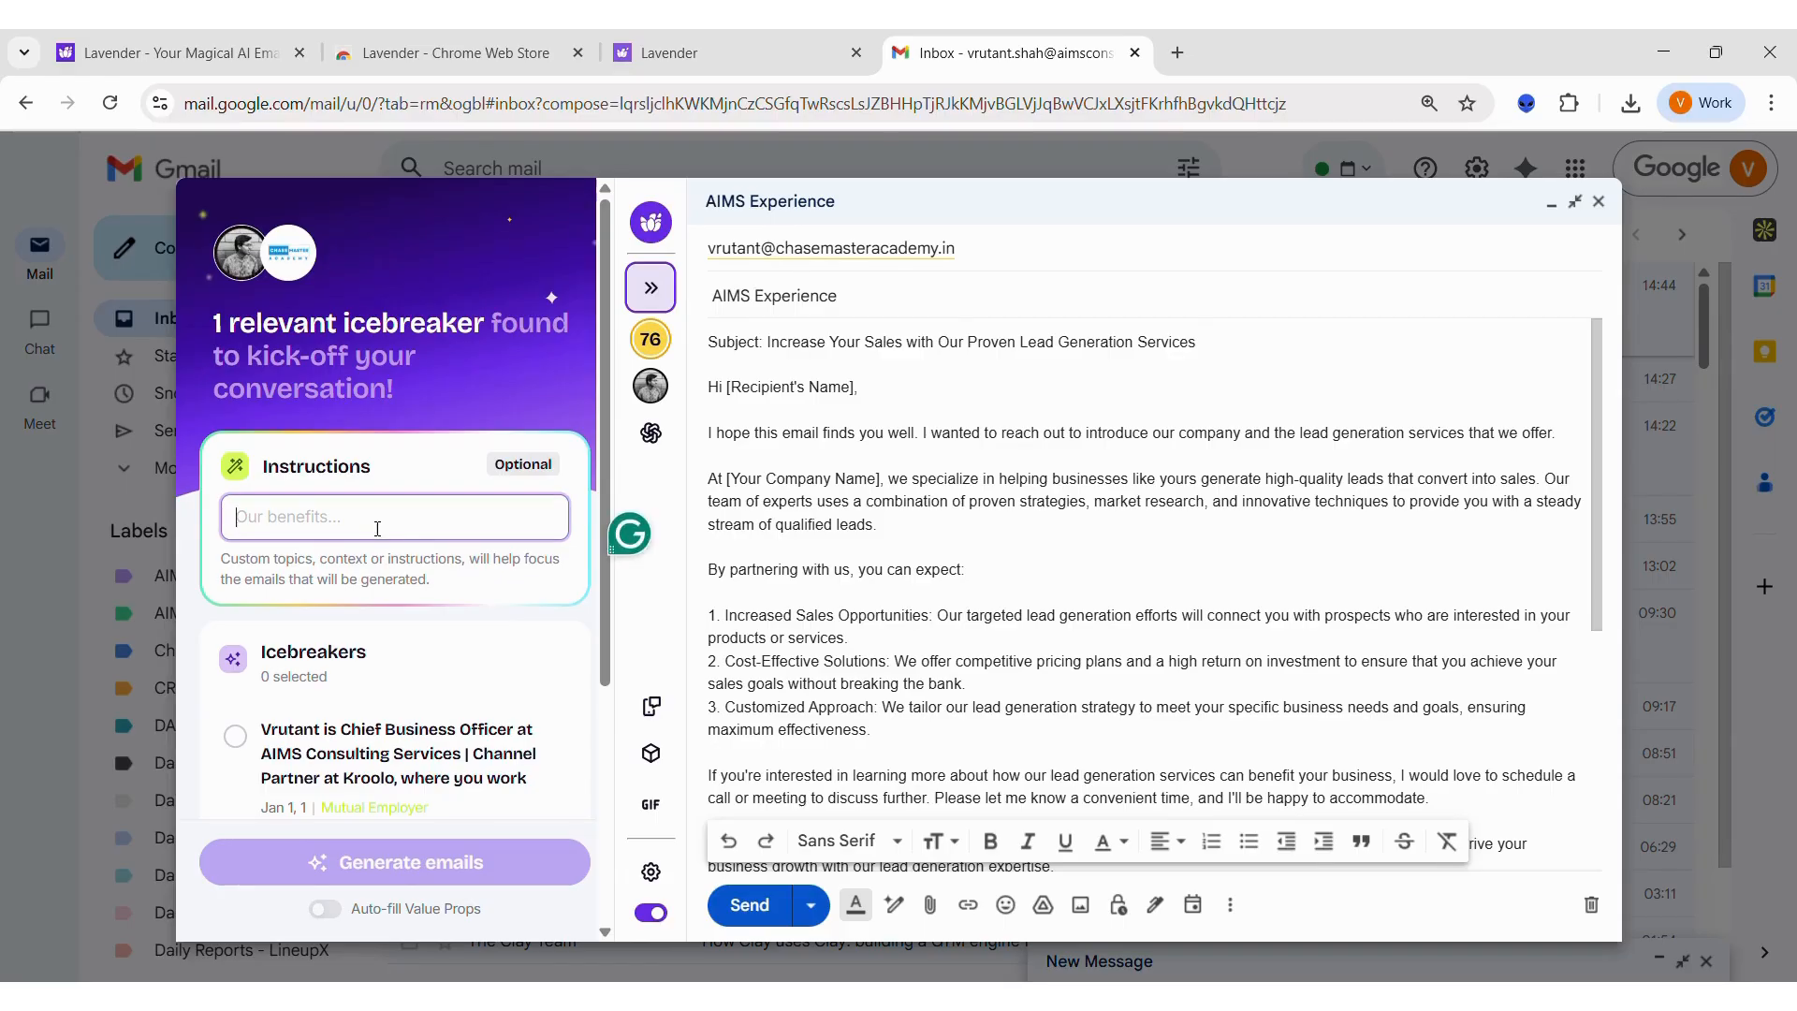
scroll(377, 527, down, 4)
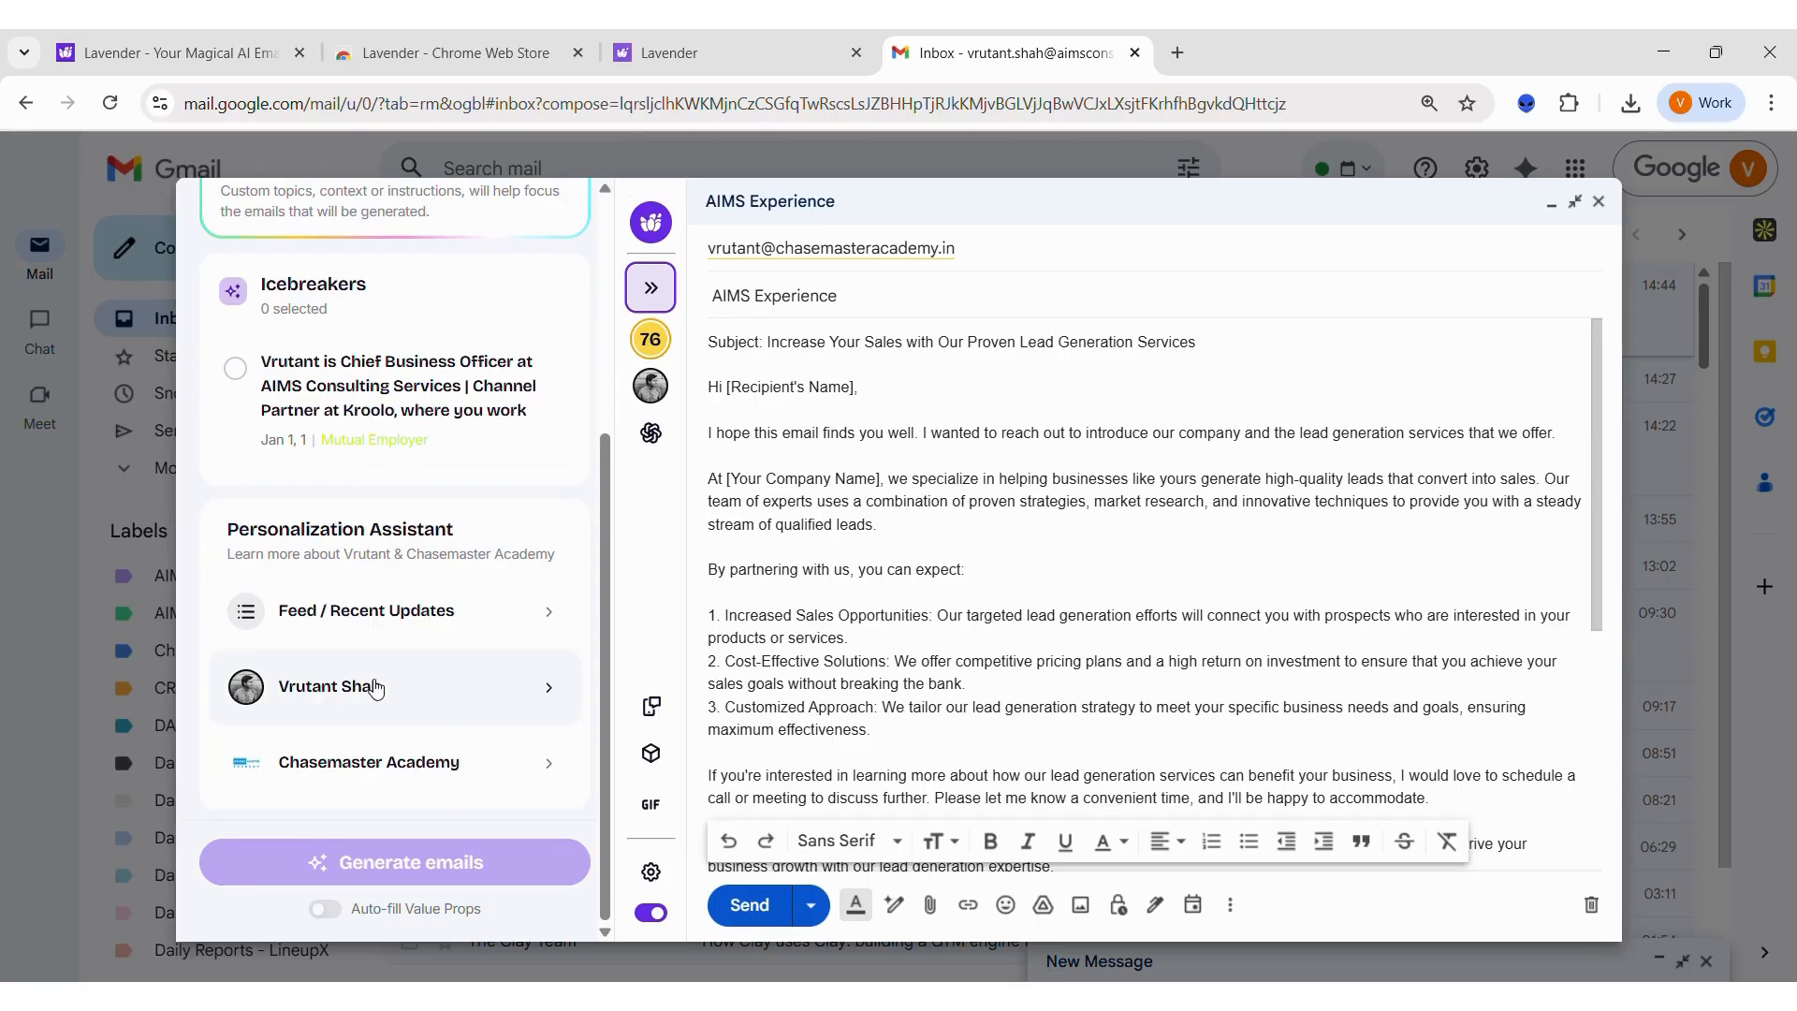
click(375, 688)
click(305, 529)
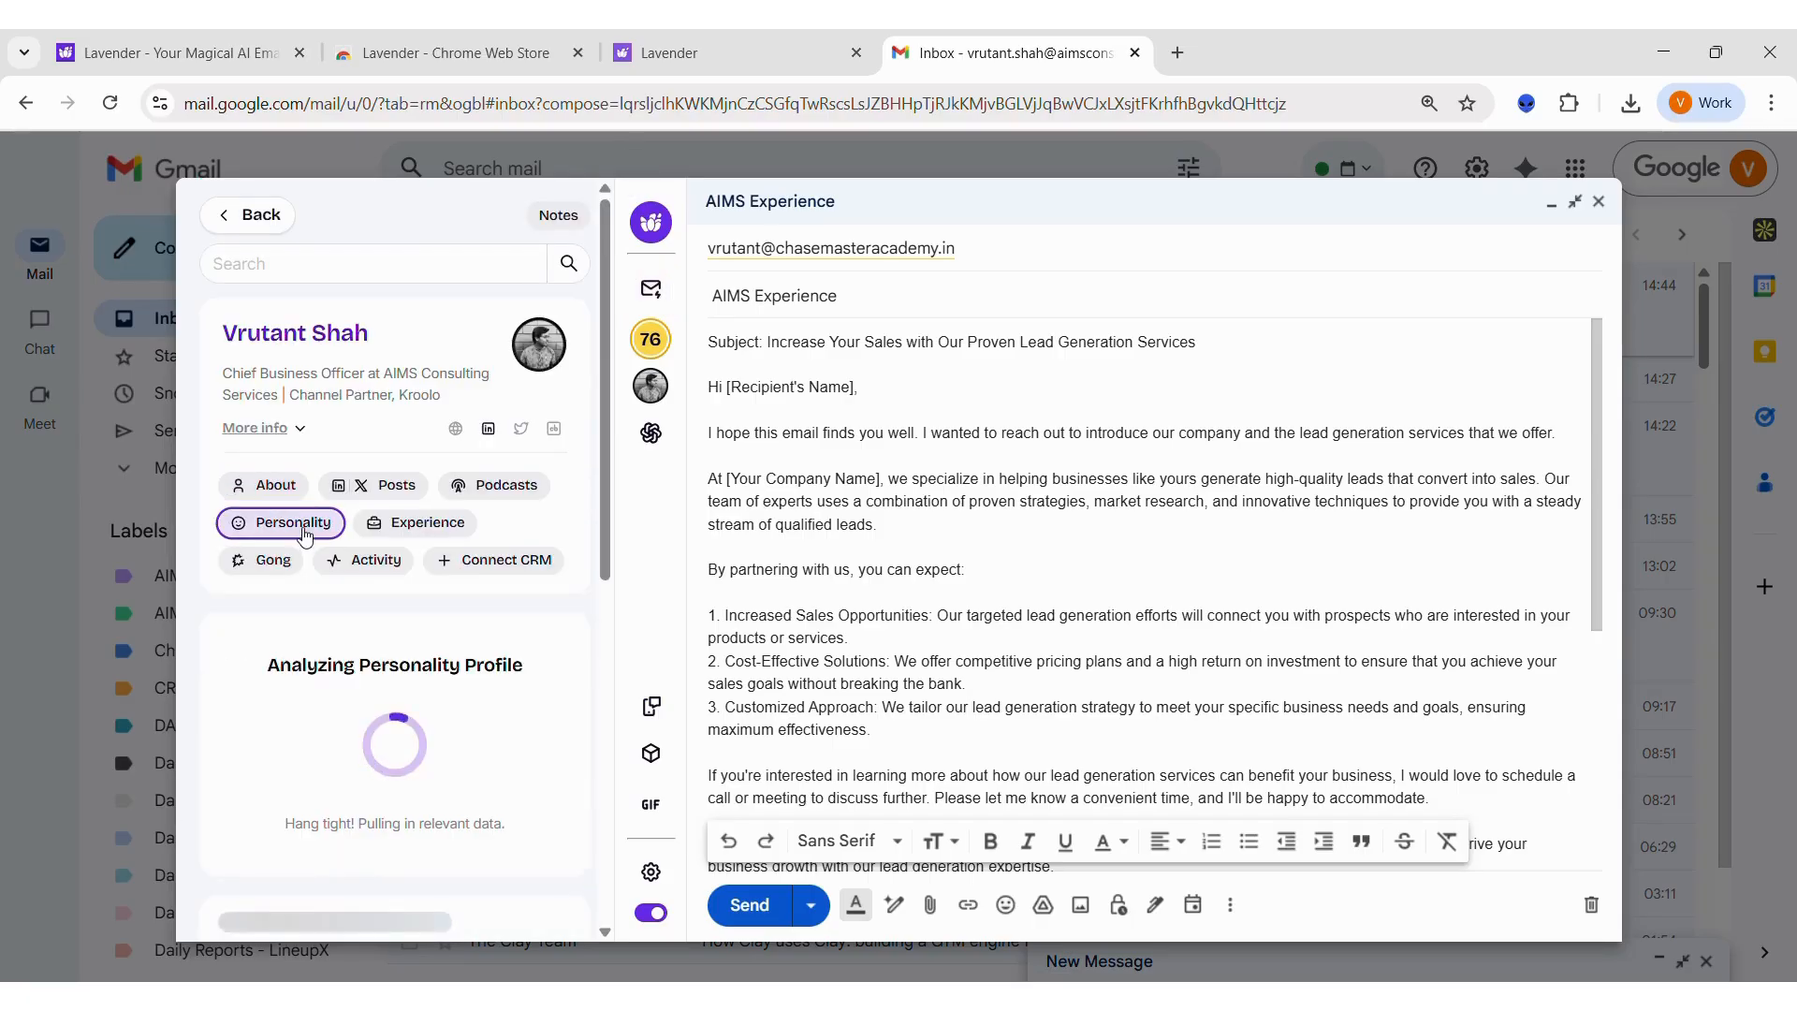
Step: Return to the Email Coach and check the full draft against its Necessary Fixes
click(651, 344)
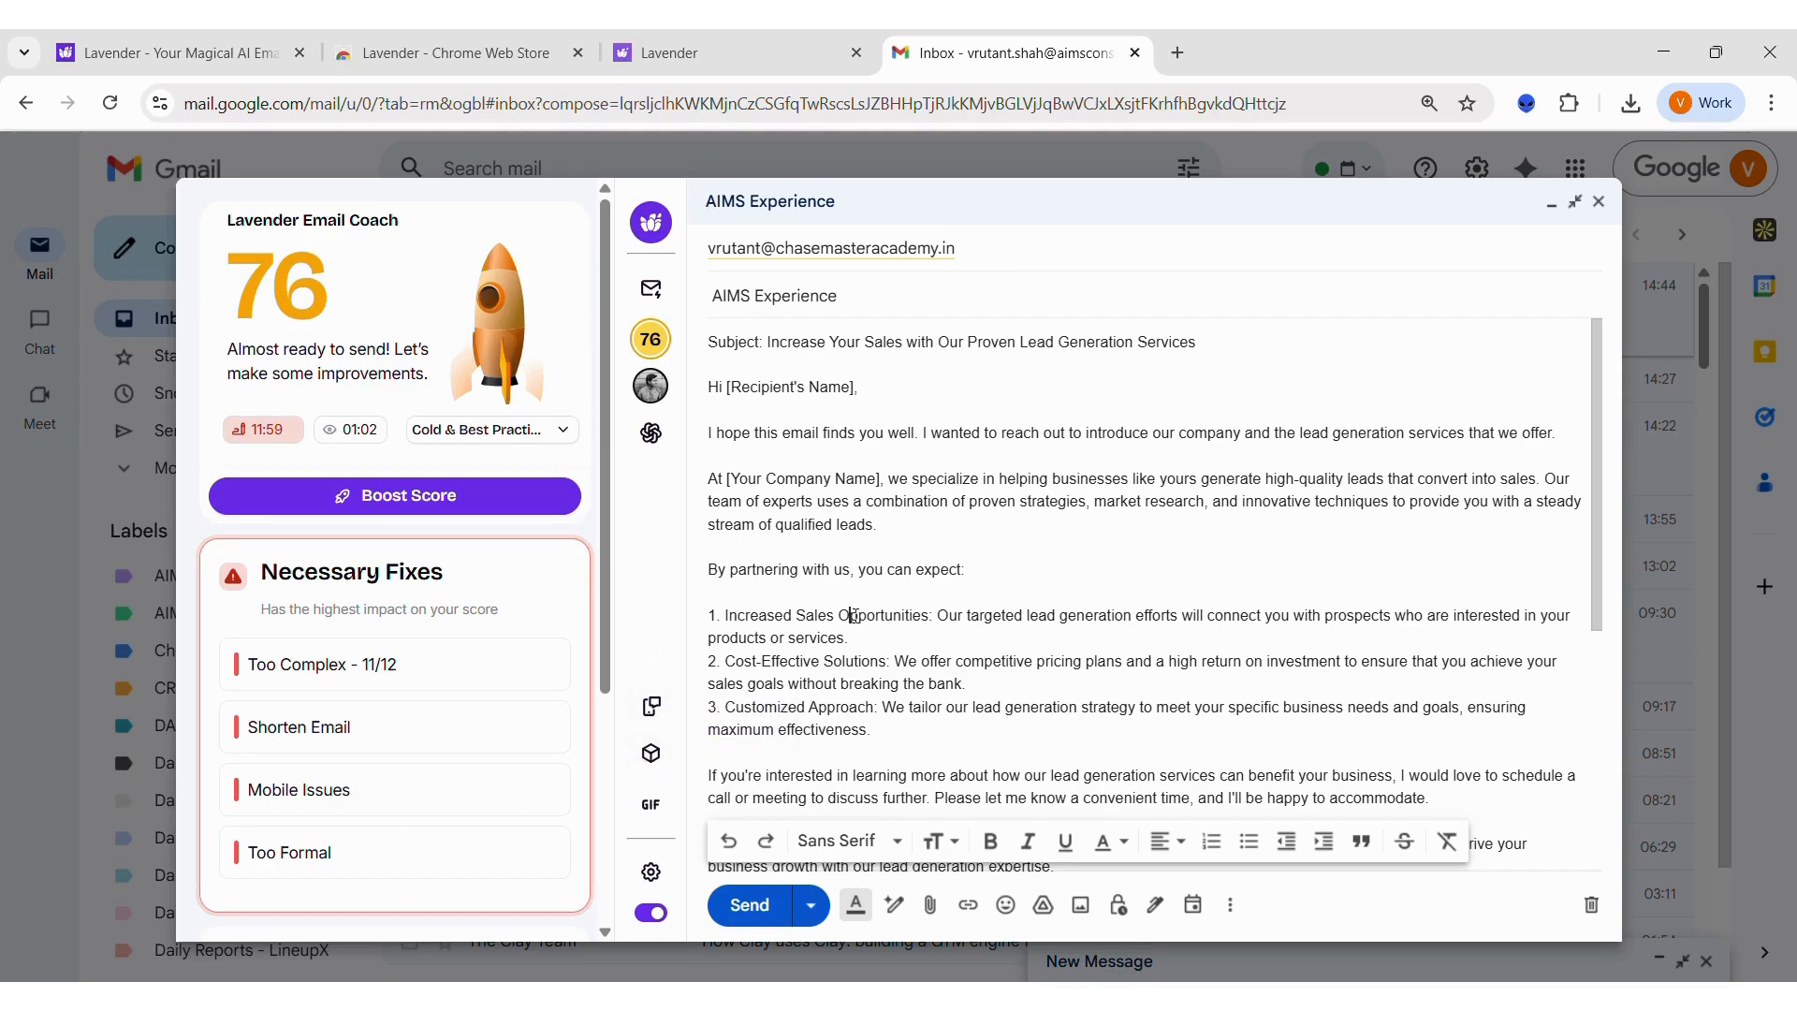
scroll(855, 616, down, 3)
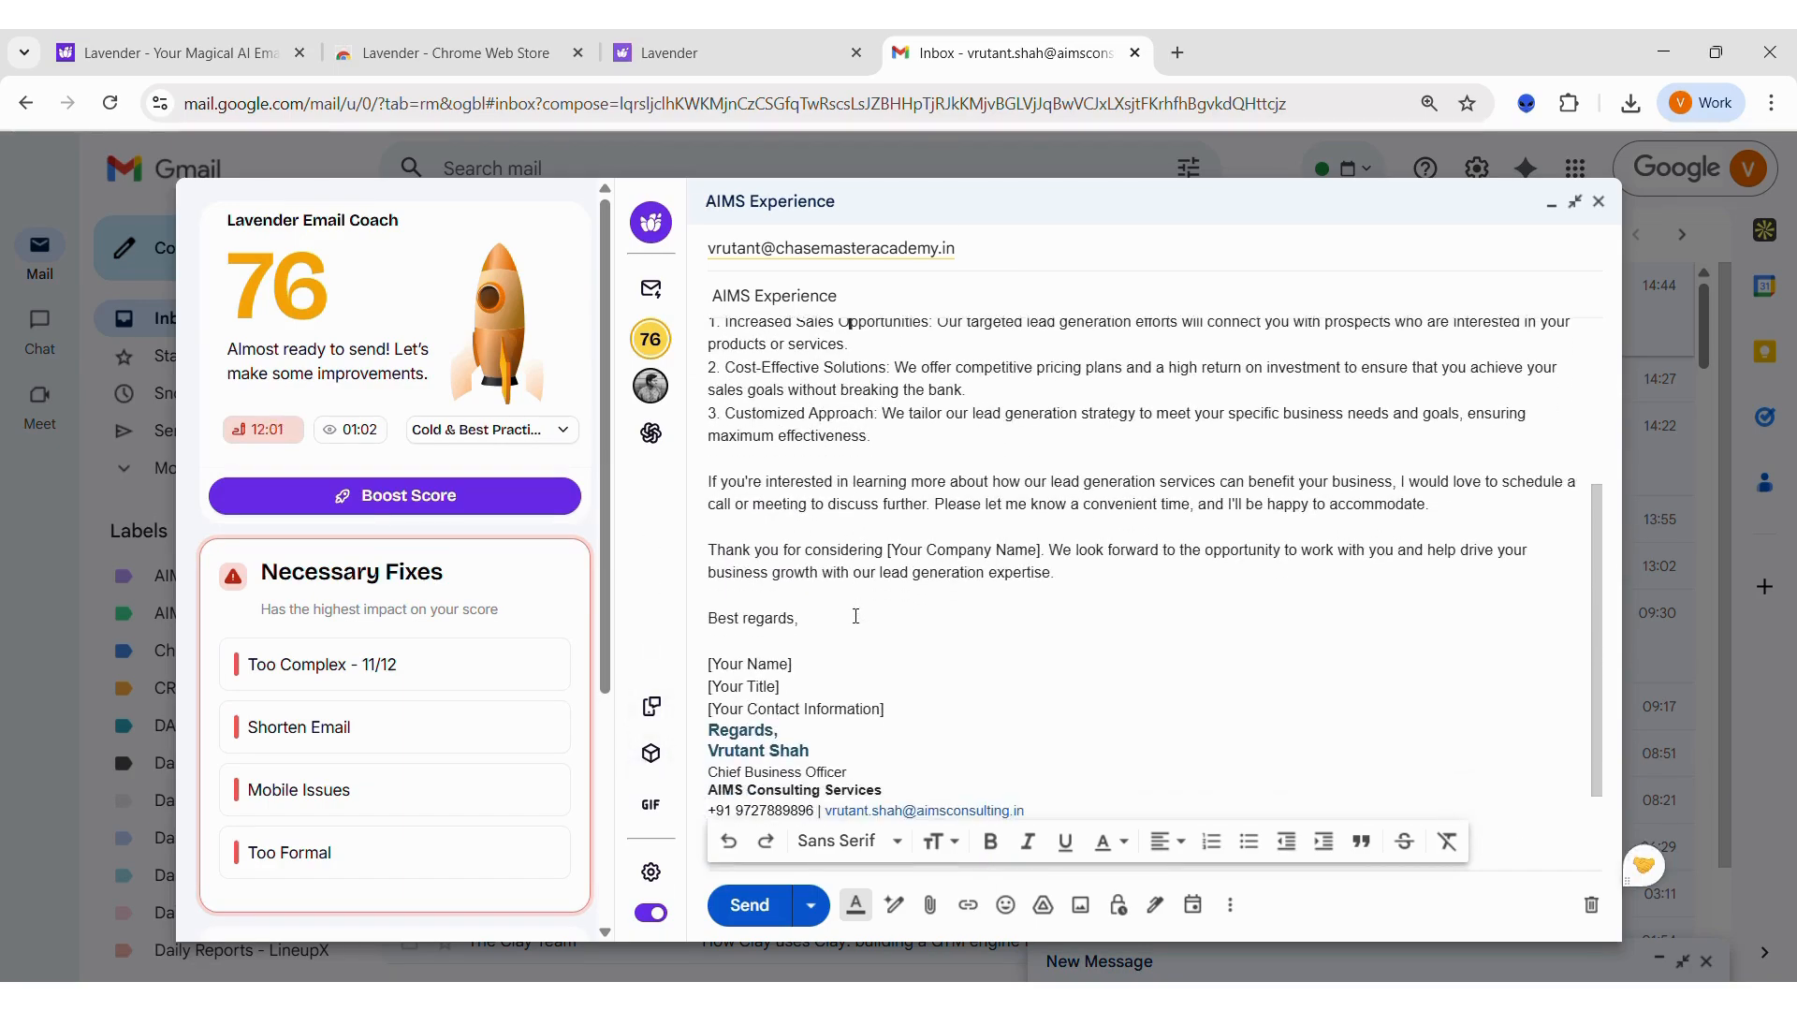
scroll(856, 616, up, 3)
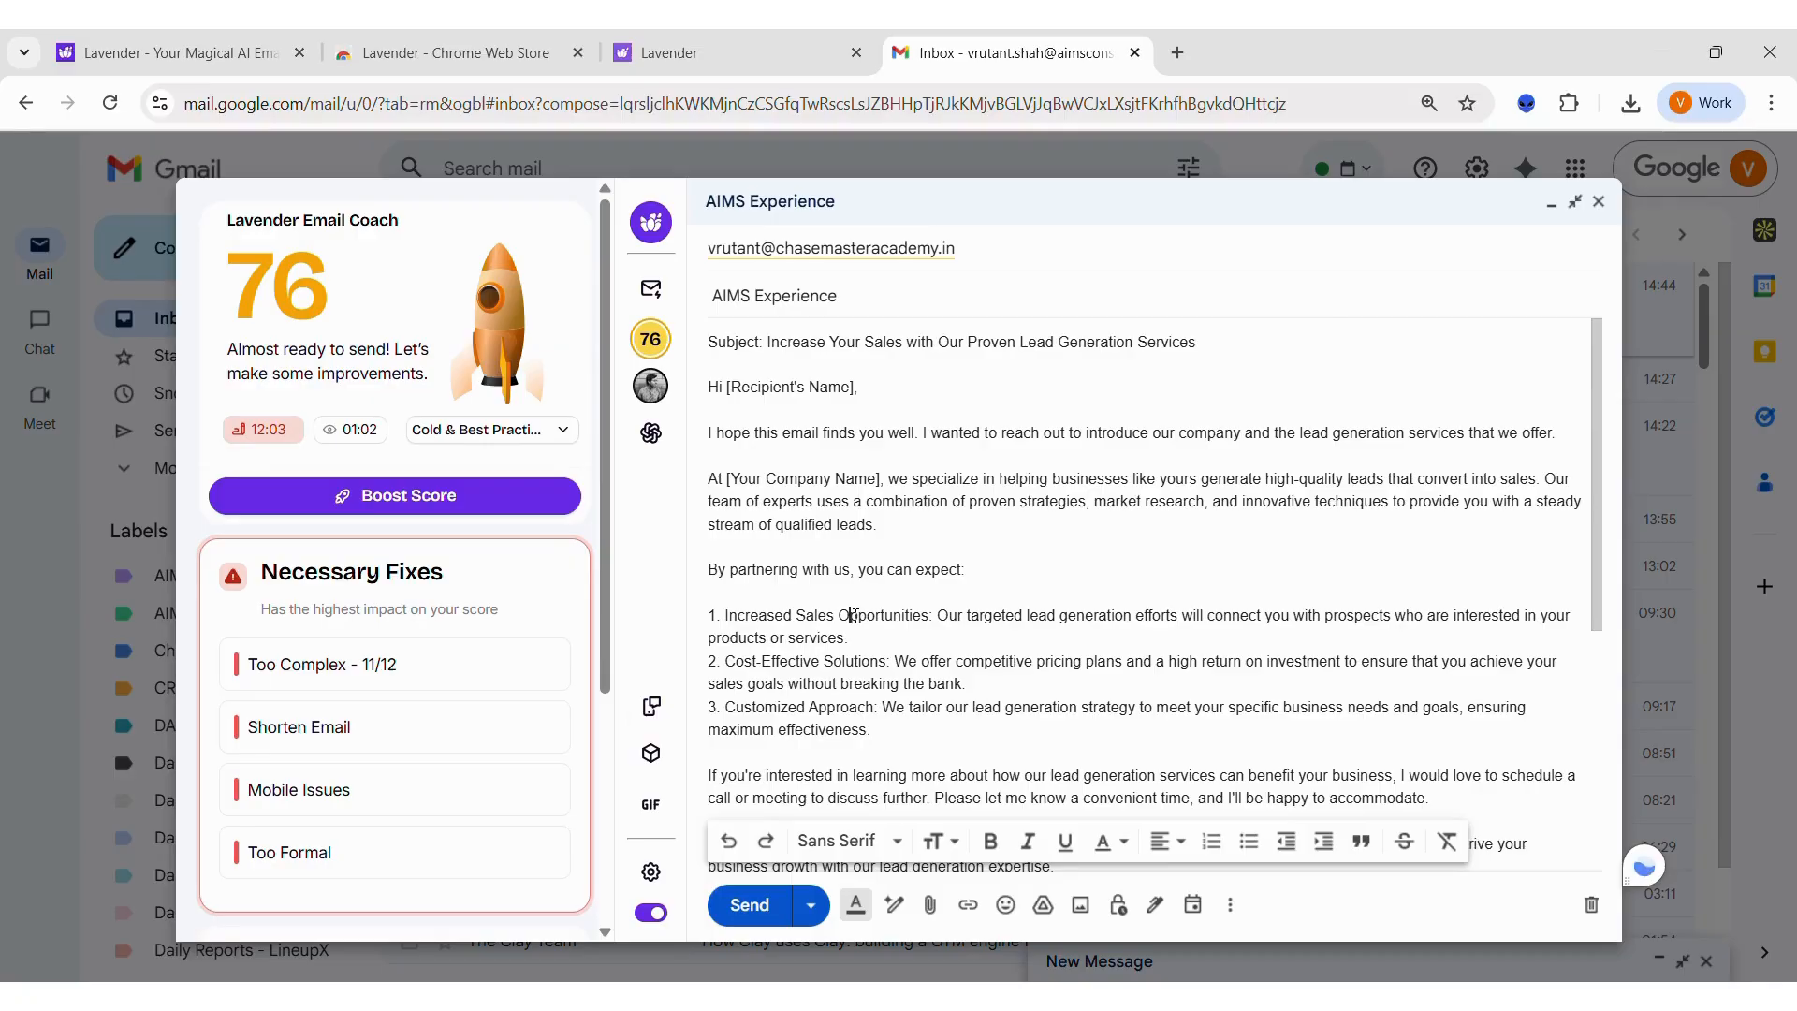